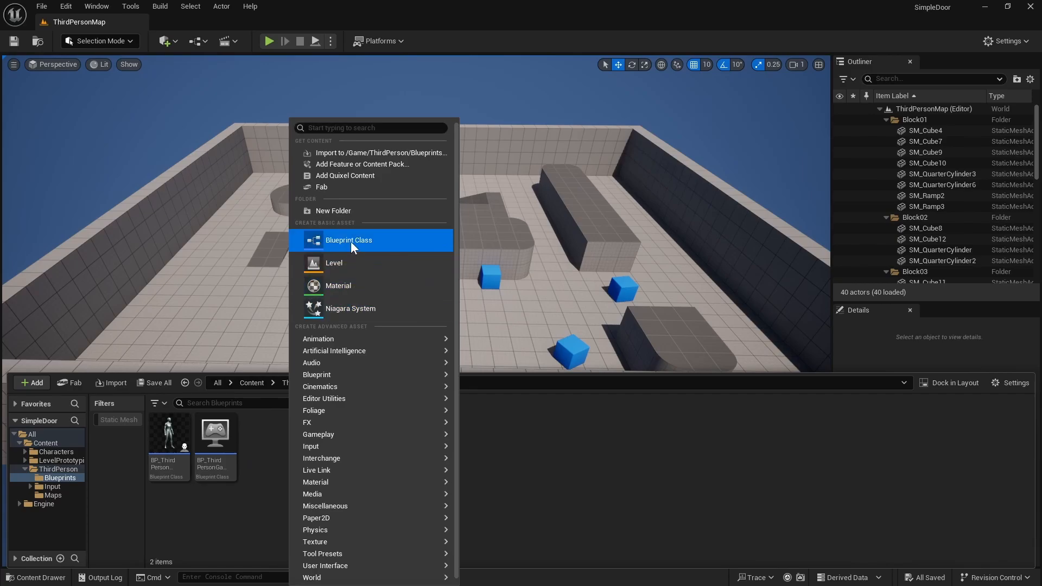
Create an Actor Blueprint class named BP_Door in the ThirdPerson Blueprints folder and open it for editing
left_click(351, 240)
left_click(382, 220)
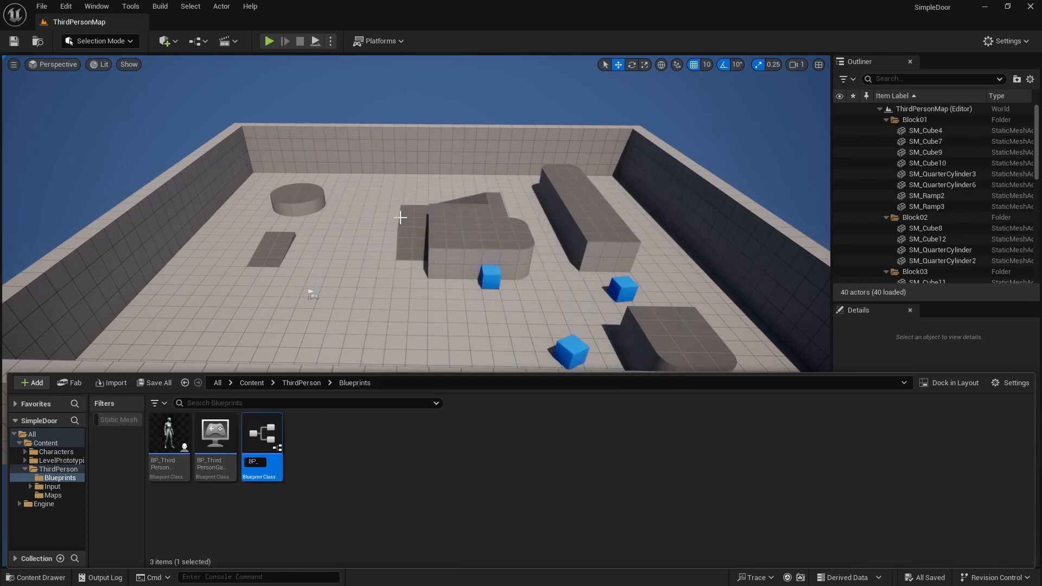
key("Return")
double_click(169, 434)
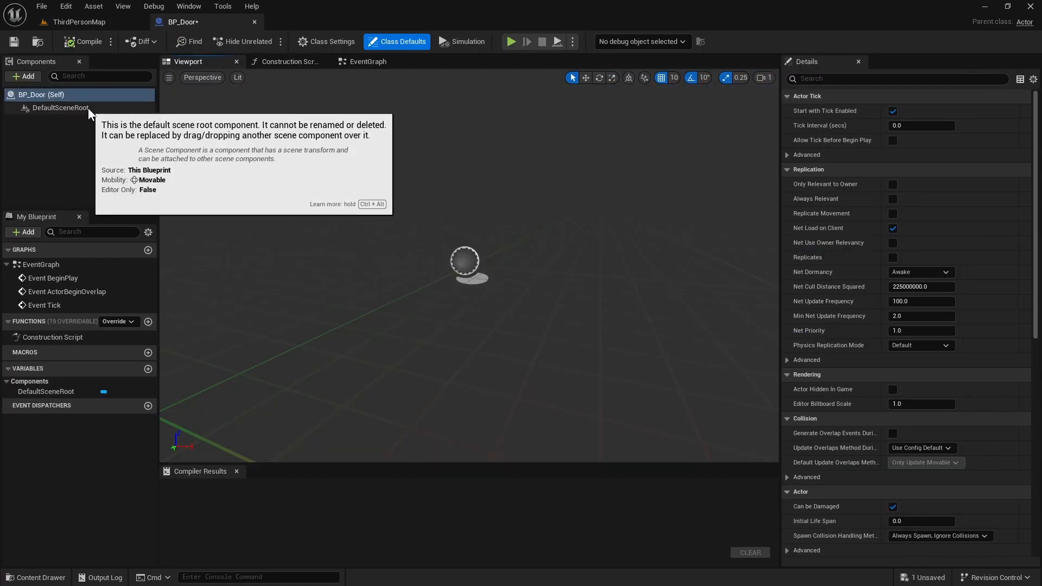
Add a Cube component under the DefaultSceneRoot of BP_Door
left_click(24, 76)
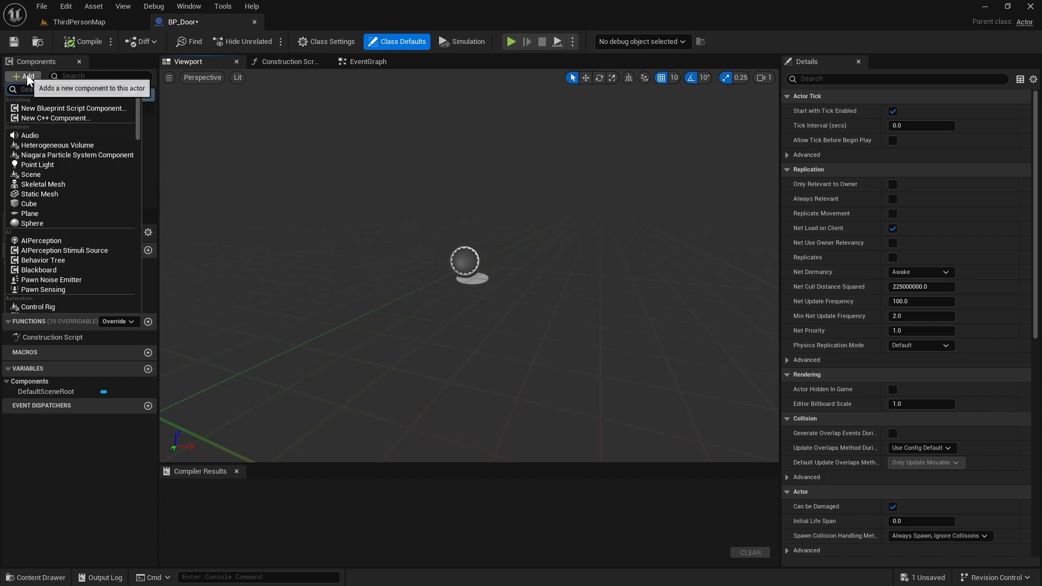
left_click(38, 165)
right_click_drag(236, 243, 331, 315)
key("s")
mouse_move(250, 213)
right_mouse_down()
mouse_move(209, 212)
mouse_move(217, 231)
mouse_move(255, 211)
right_mouse_up()
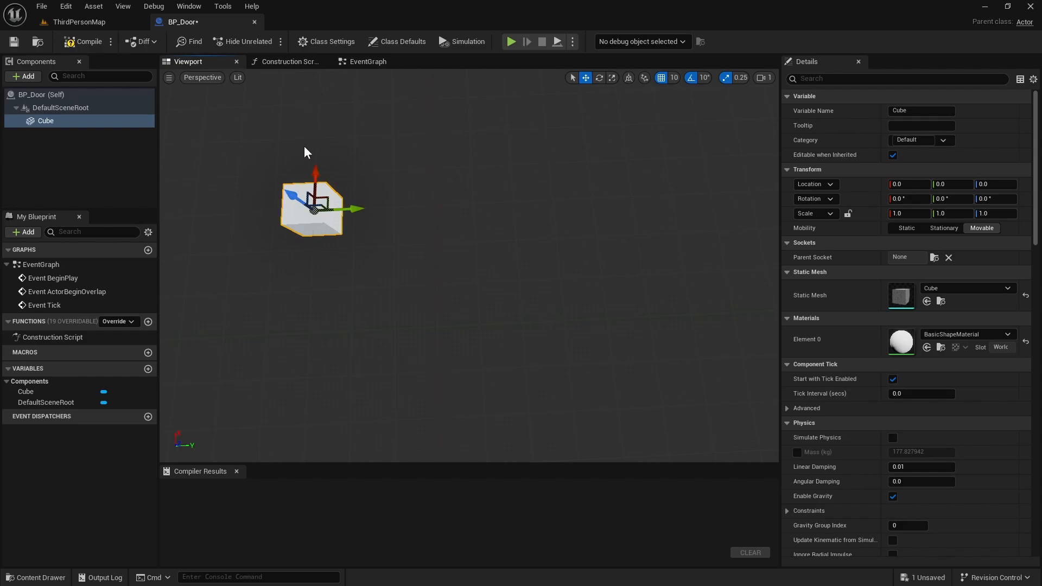
Scale the Cube into a door slab with X 0.5, Y 1.75 and Z 2.25
right_click_drag(304, 145, 267, 144)
right_click_drag(454, 142, 438, 161)
key("r")
right_click_drag(487, 196, 492, 195)
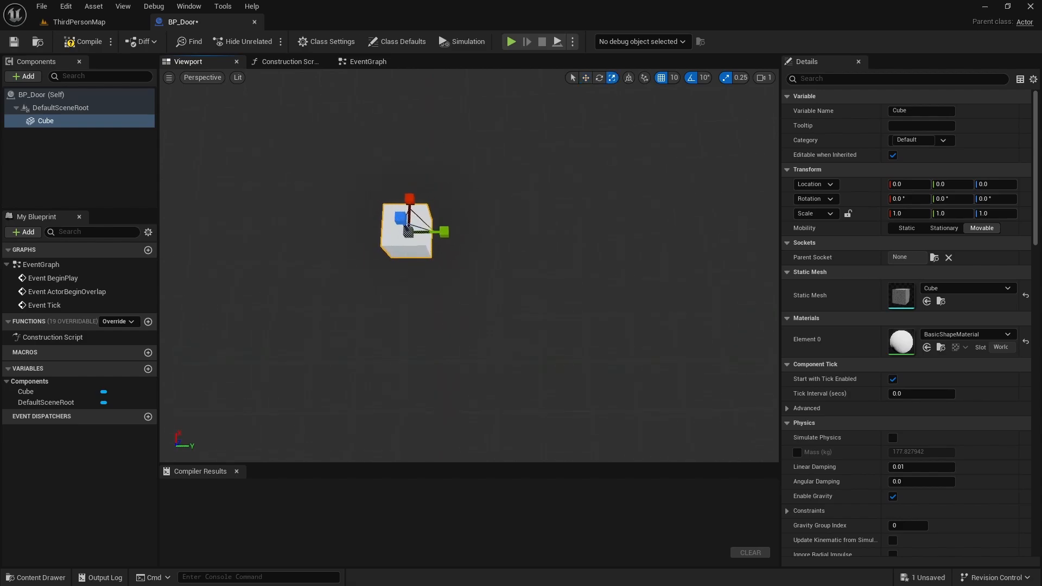
mouse_move(410, 199)
left_mouse_down()
mouse_move(410, 209)
mouse_move(410, 199)
left_mouse_up()
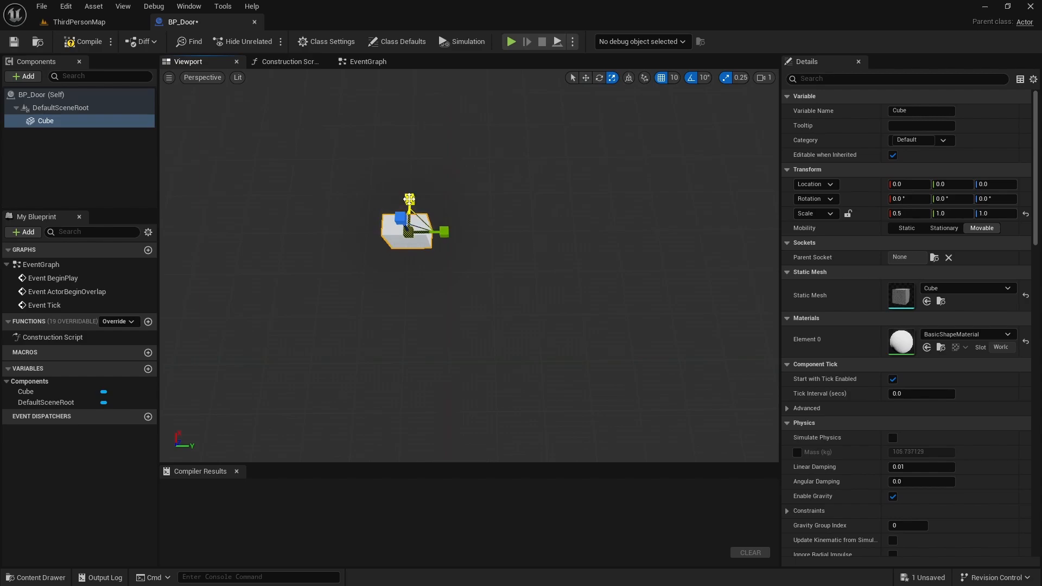
left_click_drag(444, 232, 451, 232)
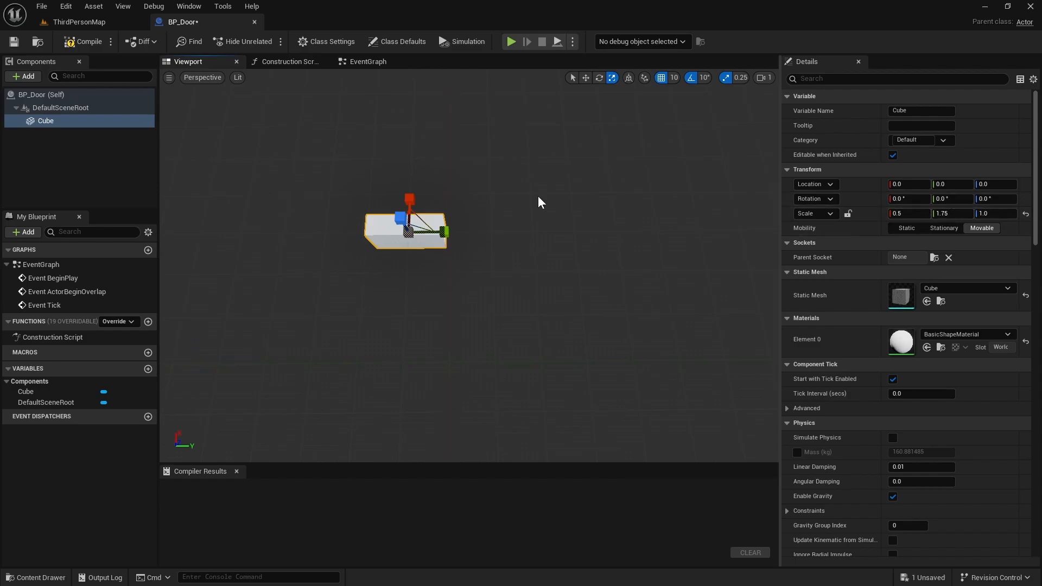
right_click_drag(448, 182, 429, 81)
left_click_drag(500, 196, 500, 174)
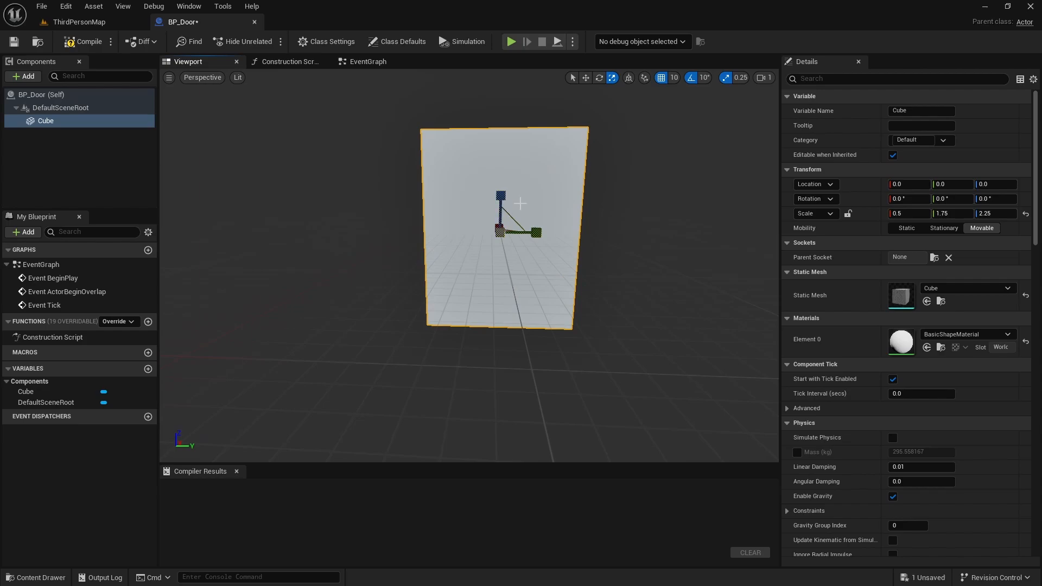
Raise the Cube along the Z axis to a location of 110, just above the scene root
key("w")
left_click_drag(487, 212, 488, 134)
right_click_drag(640, 239, 630, 206)
key("s")
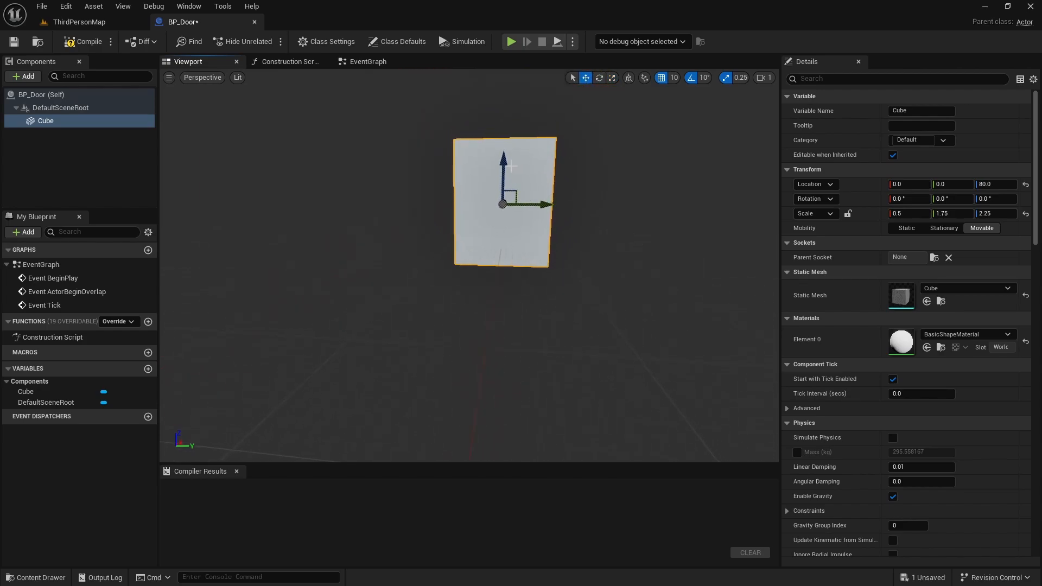
left_click_drag(502, 165, 502, 145)
key("w")
mouse_move(504, 146)
right_mouse_down()
mouse_move(500, 157)
mouse_move(493, 132)
mouse_move(500, 163)
right_mouse_up()
key("w")
key("s")
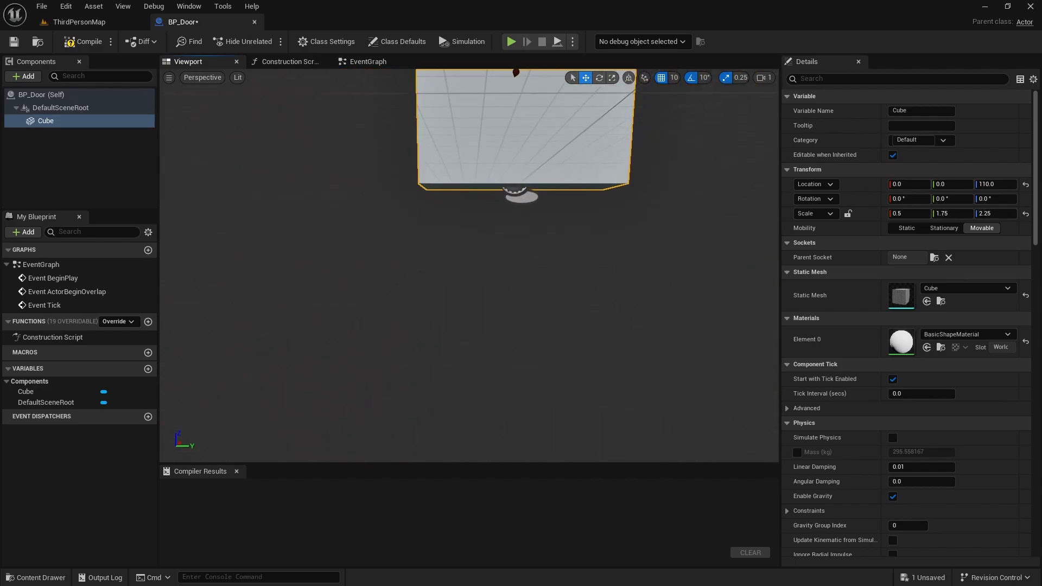
key("e")
key("q")
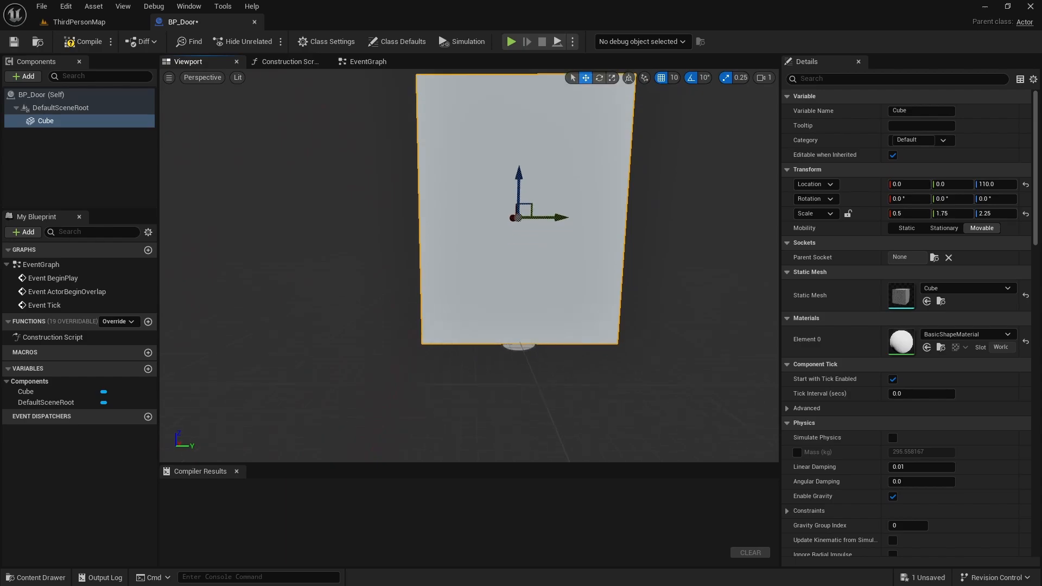
key("e")
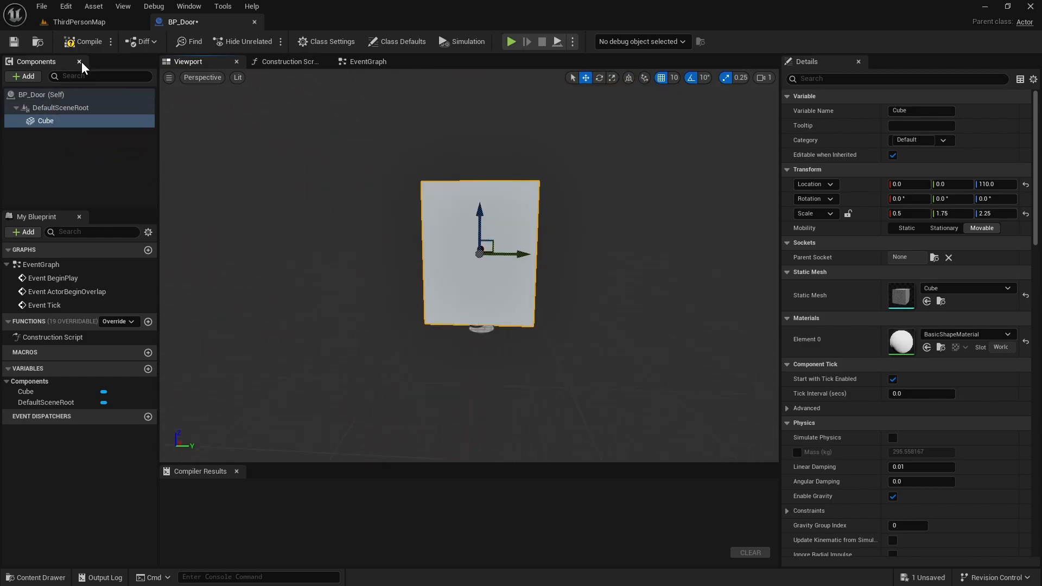
Compile and save the BP_Door Blueprint
left_click(66, 142)
left_click(55, 120)
left_click(74, 42)
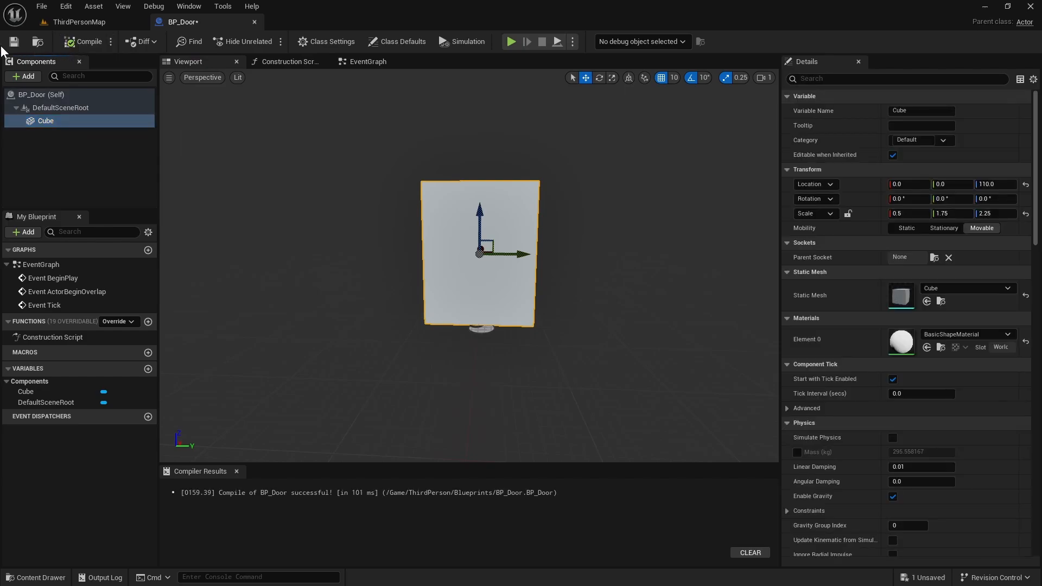
left_click(20, 41)
left_click(82, 37)
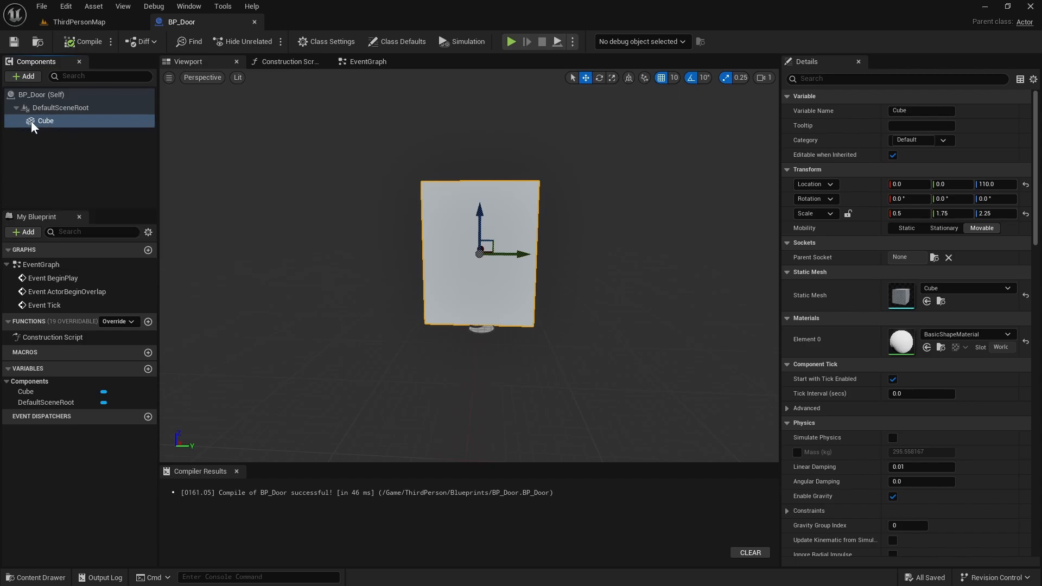
Add a Scene component under the default root and name it DoorScene
left_click(64, 138)
left_click(28, 75)
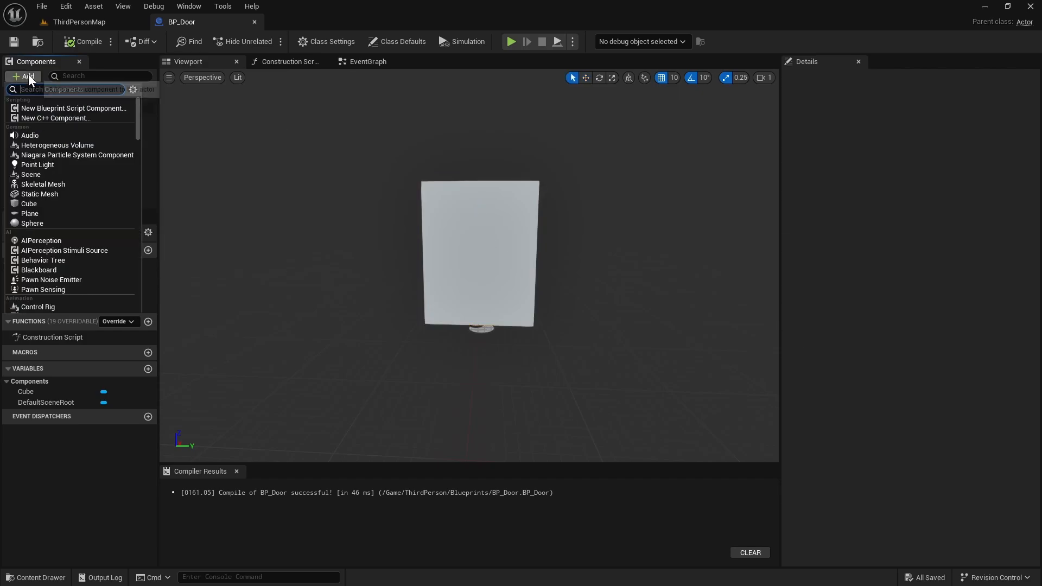
type("scene")
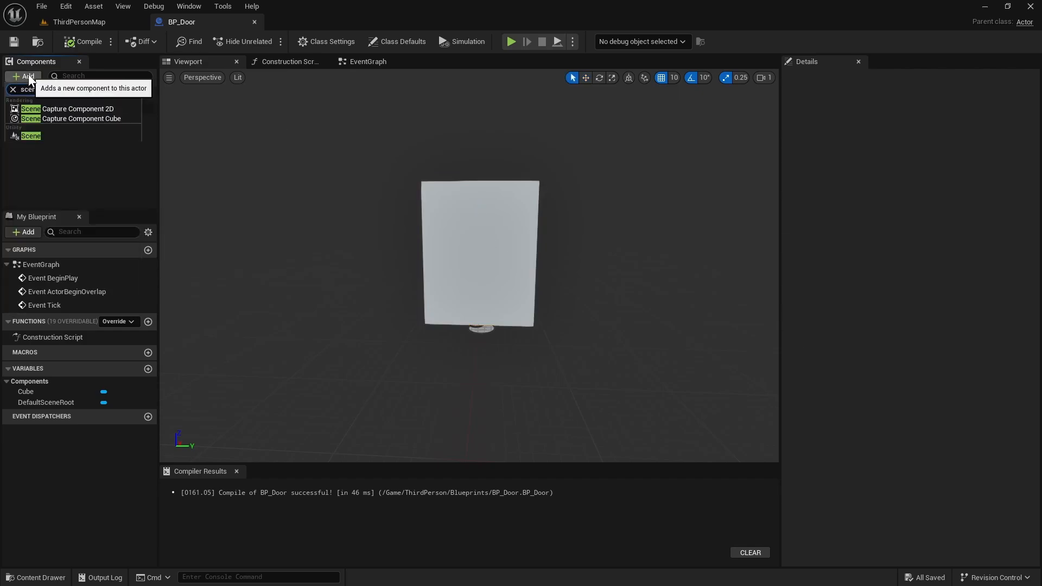
left_click(51, 133)
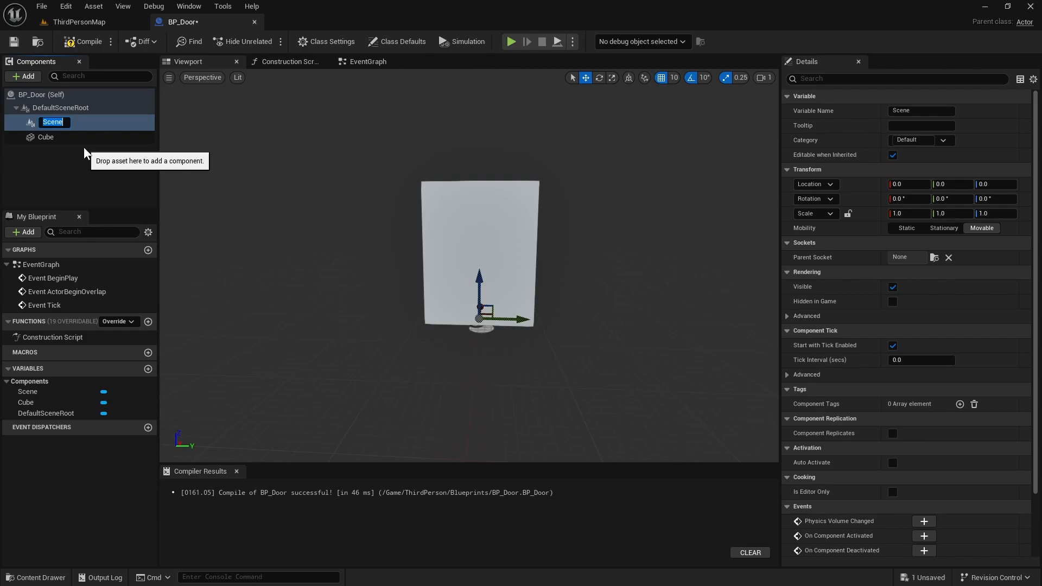
key("Home")
type("Door")
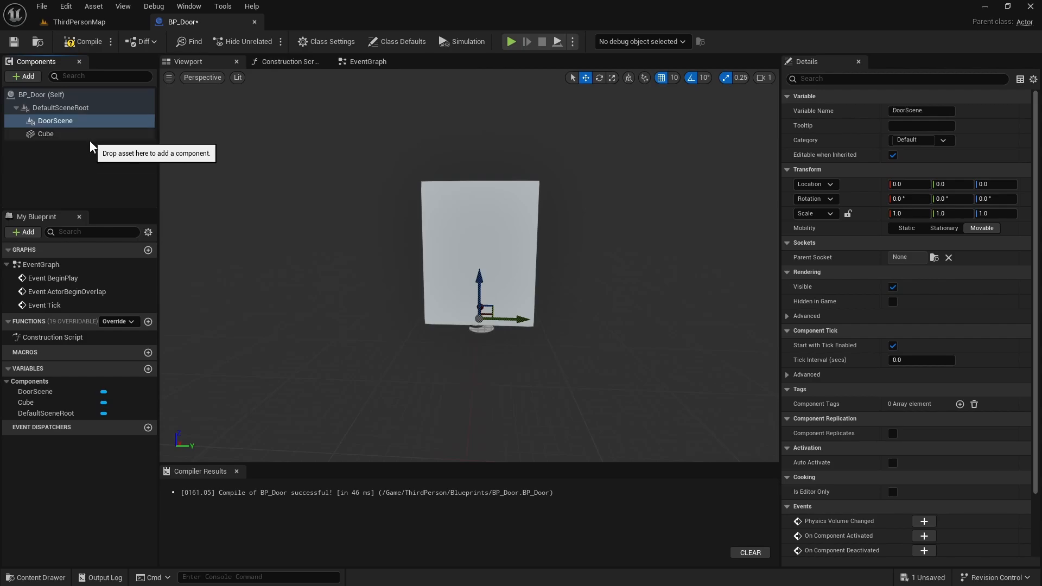
Make the Cube a child of the DoorScene component
left_click(54, 135)
left_click_drag(48, 135, 56, 121)
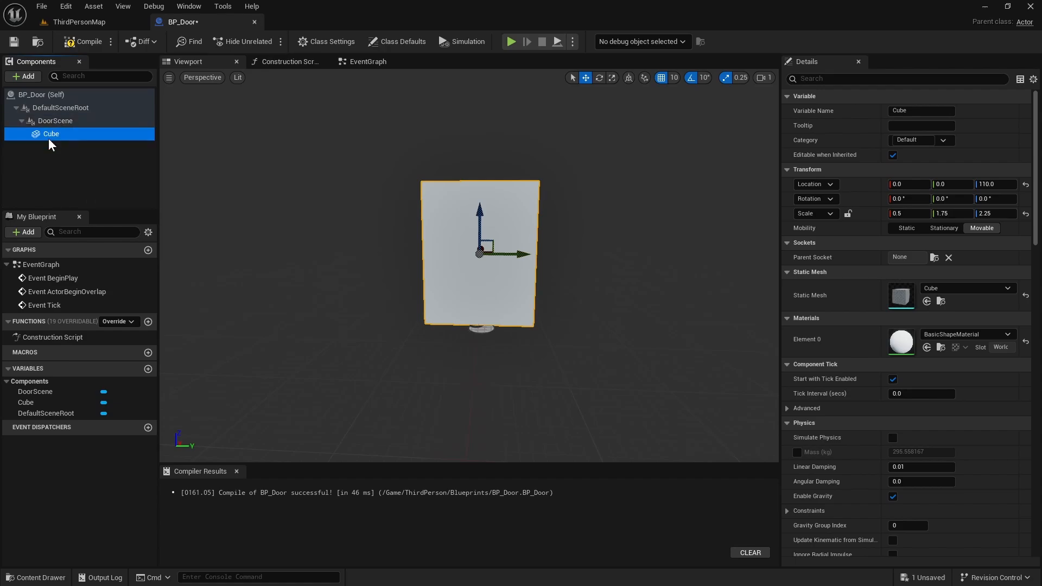
left_click(51, 154)
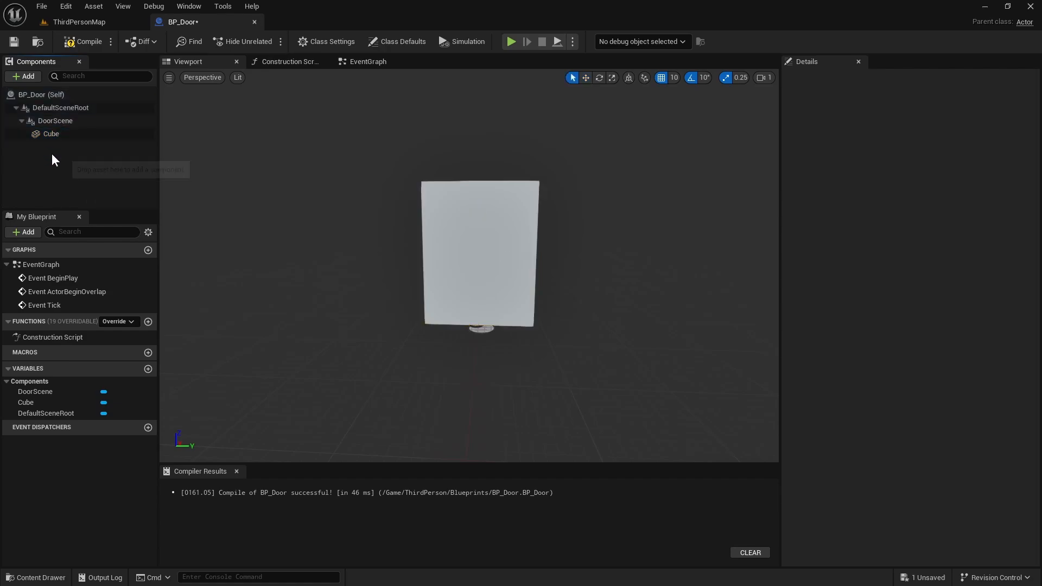
Add a Box Collision component under the default root, keeping its default name Box
left_click(25, 77)
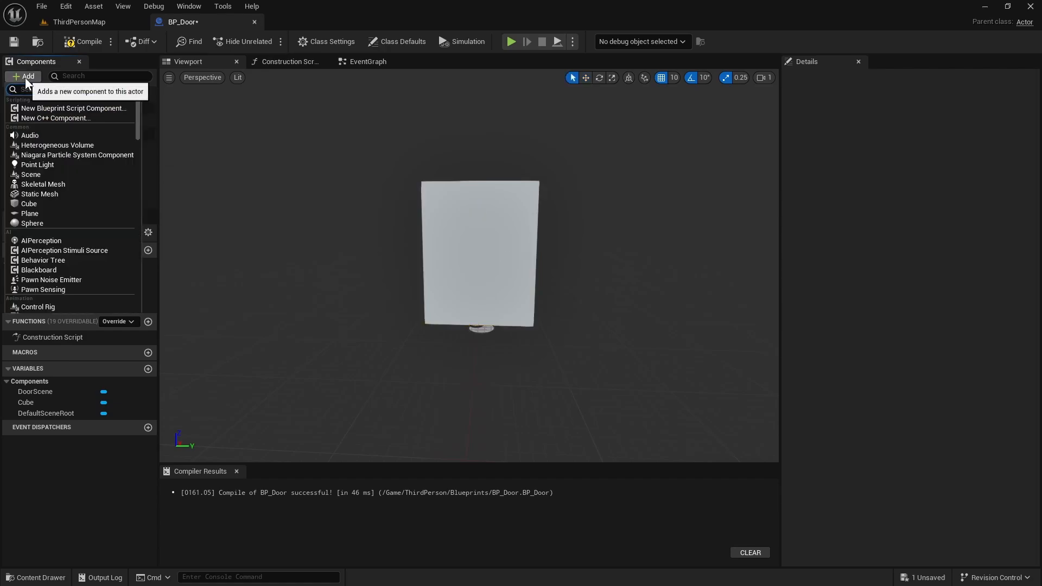
type("colli")
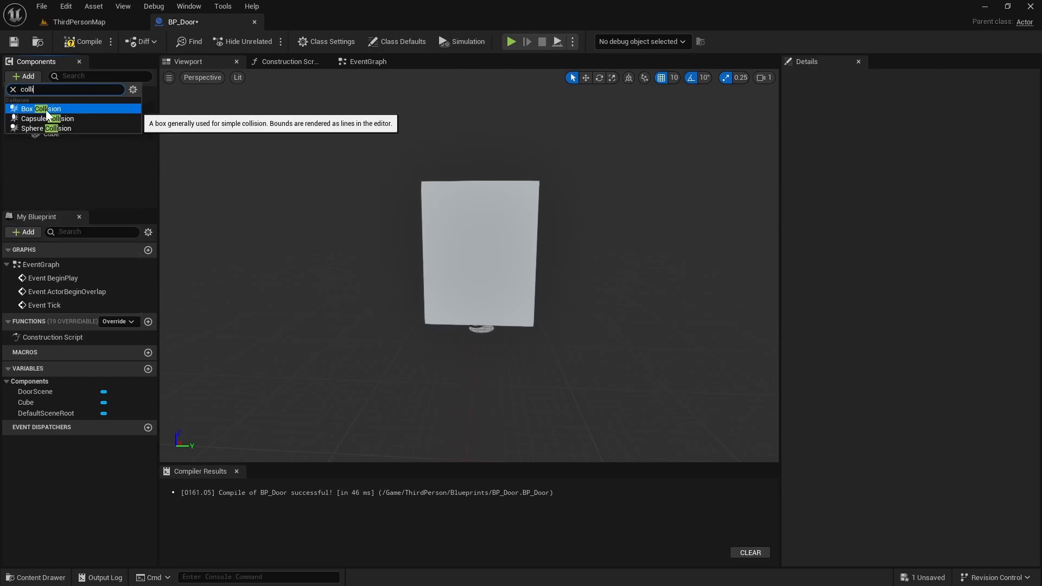
left_click(48, 109)
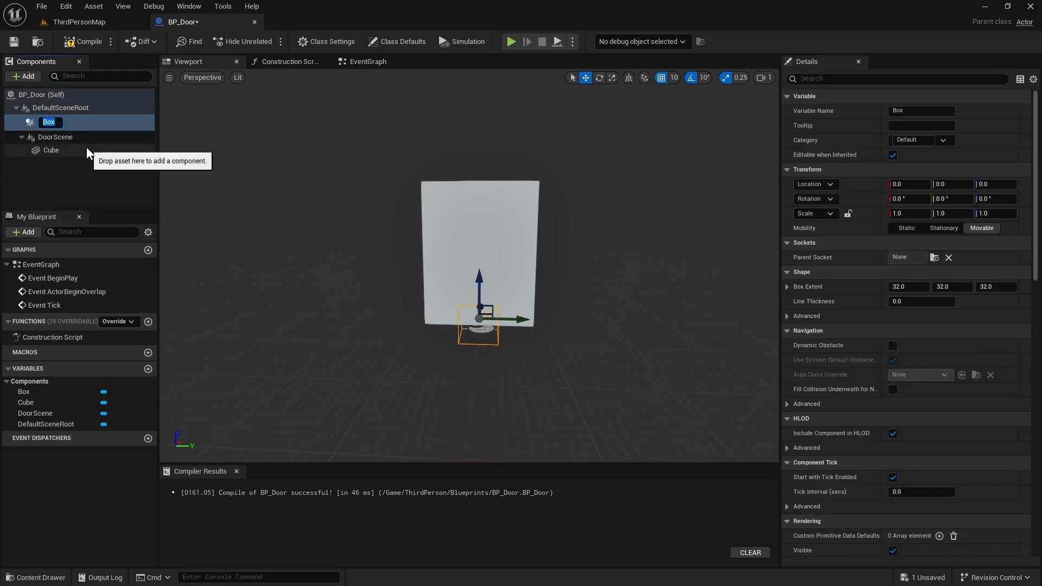
Scale the Box collision to X 4.75 and Y 2.25 so it extends in front of and behind the door
right_click_drag(424, 244, 272, 271)
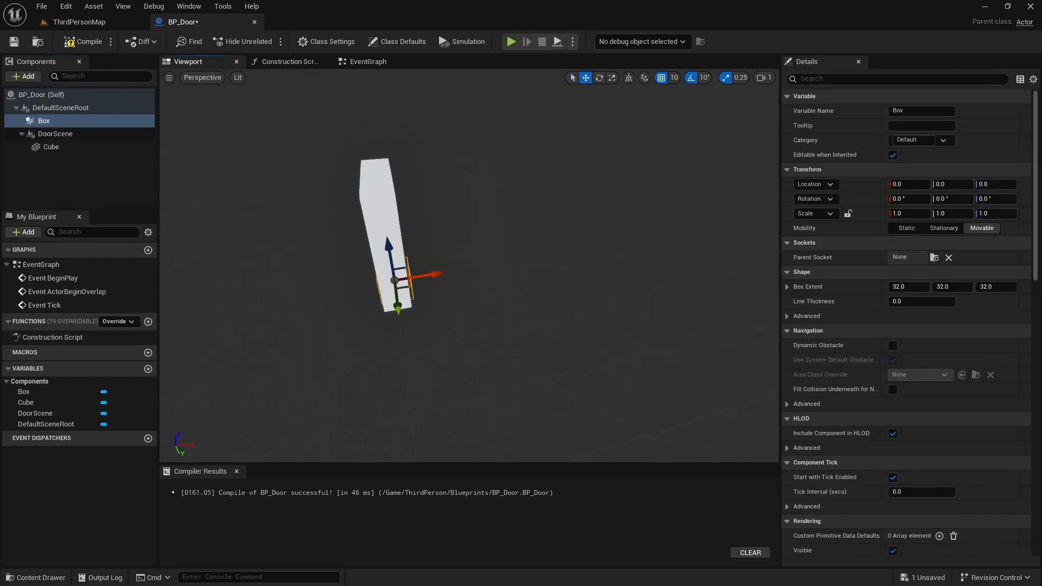
mouse_move(383, 280)
right_mouse_down()
mouse_move(435, 255)
mouse_move(383, 280)
right_mouse_up()
key("r")
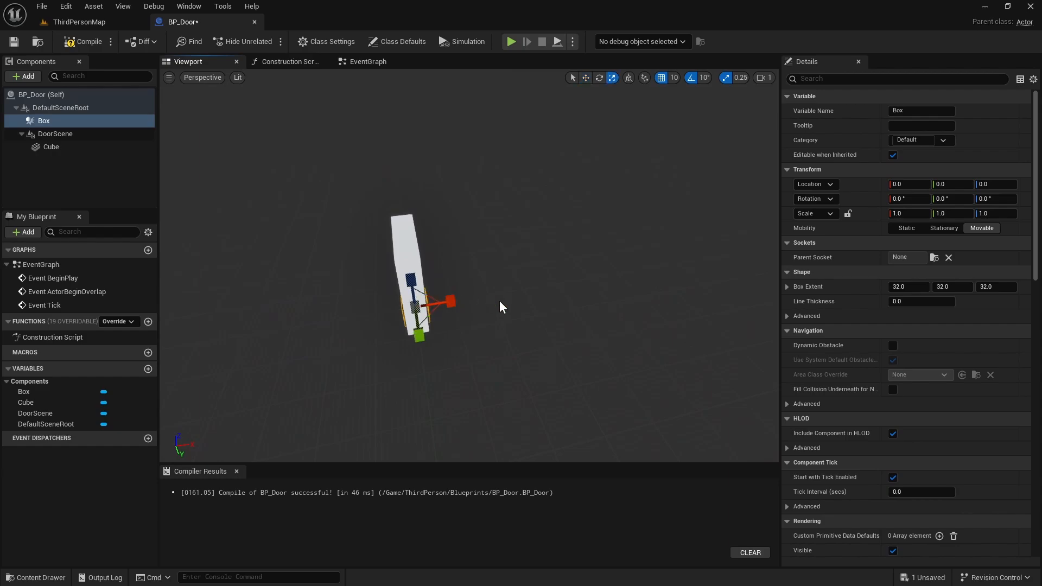
right_click_drag(500, 302, 479, 311)
left_click_drag(470, 292, 633, 276)
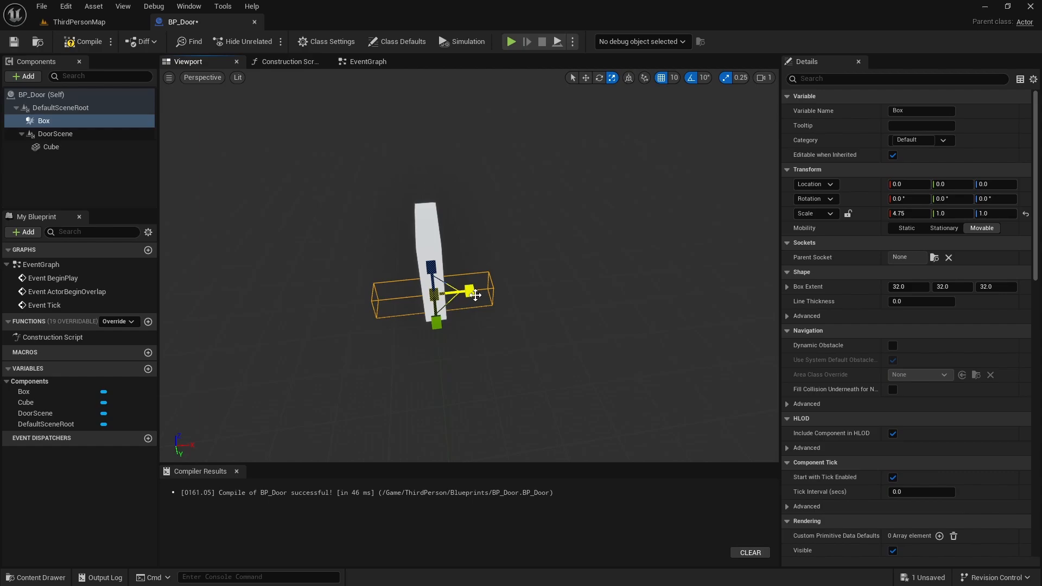
right_click_drag(475, 295, 535, 304)
left_click_drag(492, 338, 535, 347)
Raise the Box collision along the Z axis to a location of 40
right_click_drag(532, 361, 554, 329)
key("w")
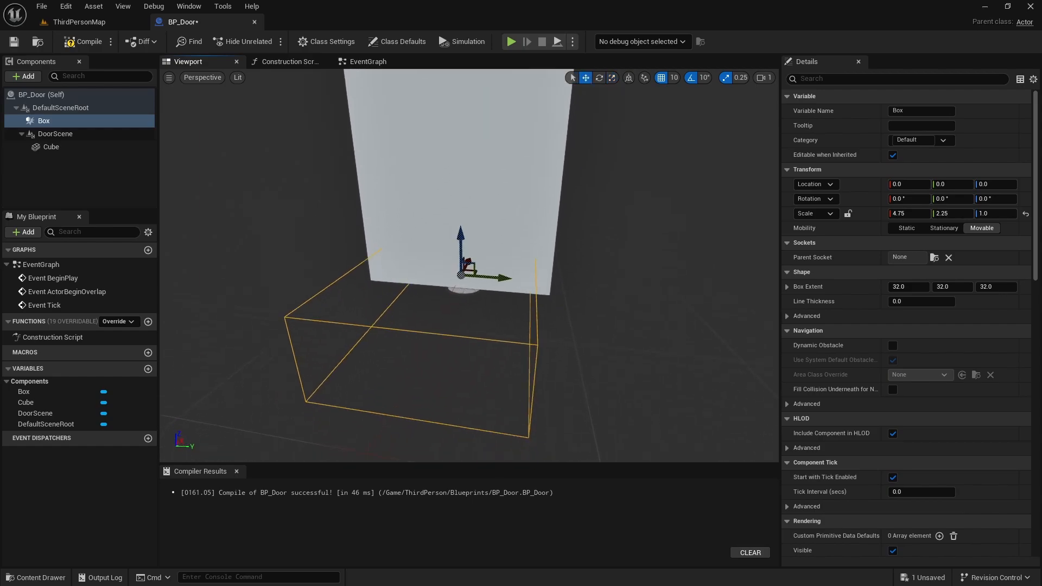
left_click_drag(462, 234, 487, 151)
right_click_drag(564, 160, 565, 170)
right_click_drag(502, 154, 498, 137)
left_click_drag(431, 168, 431, 199)
right_click_drag(431, 198, 307, 183)
key("s")
key("w")
key("d")
key("w")
key("e")
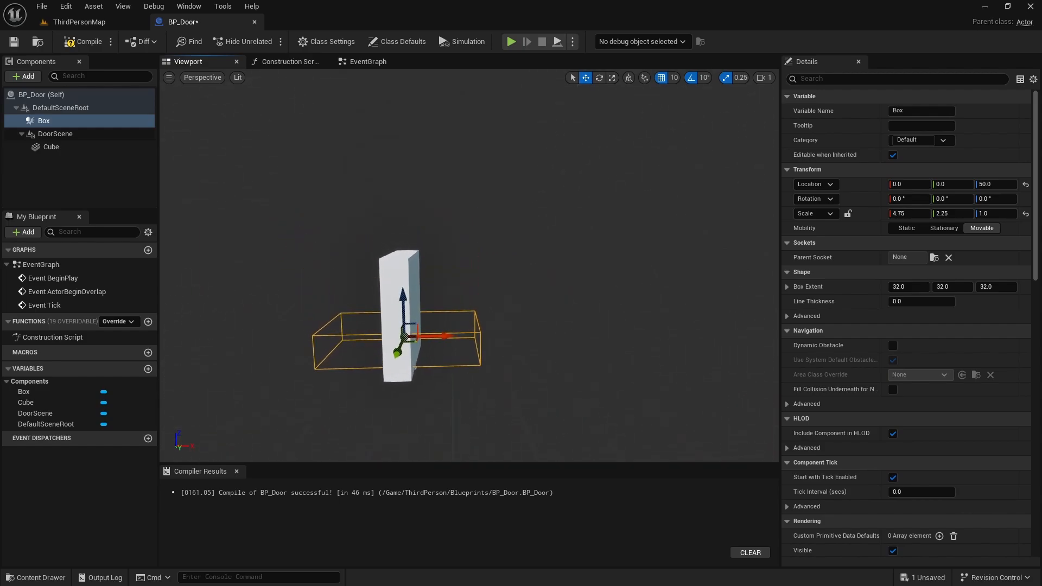
left_click_drag(403, 297, 403, 302)
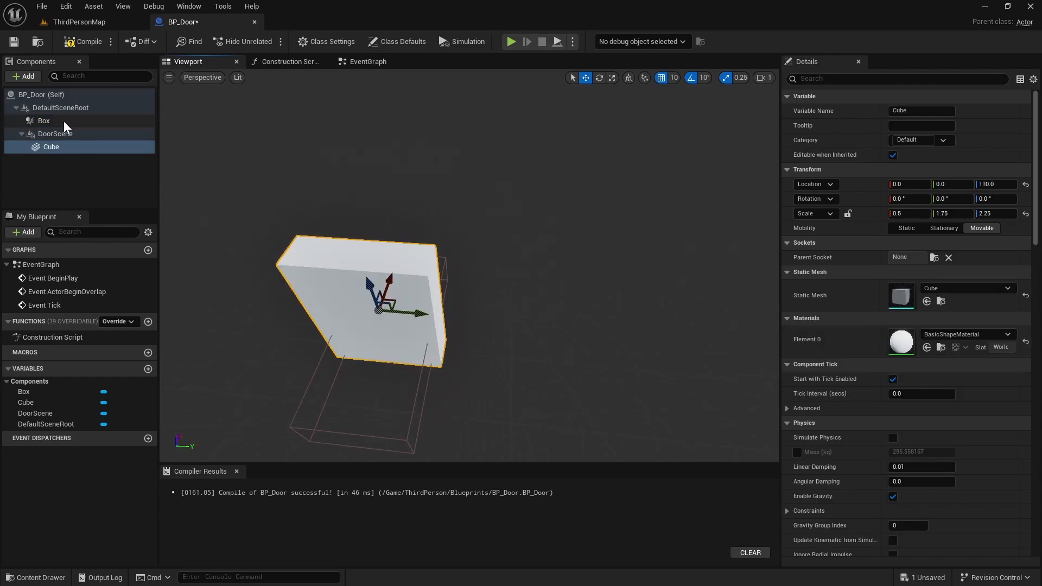
Add an On Component Begin Overlap event for the Box collision to the Event Graph
left_click(64, 120)
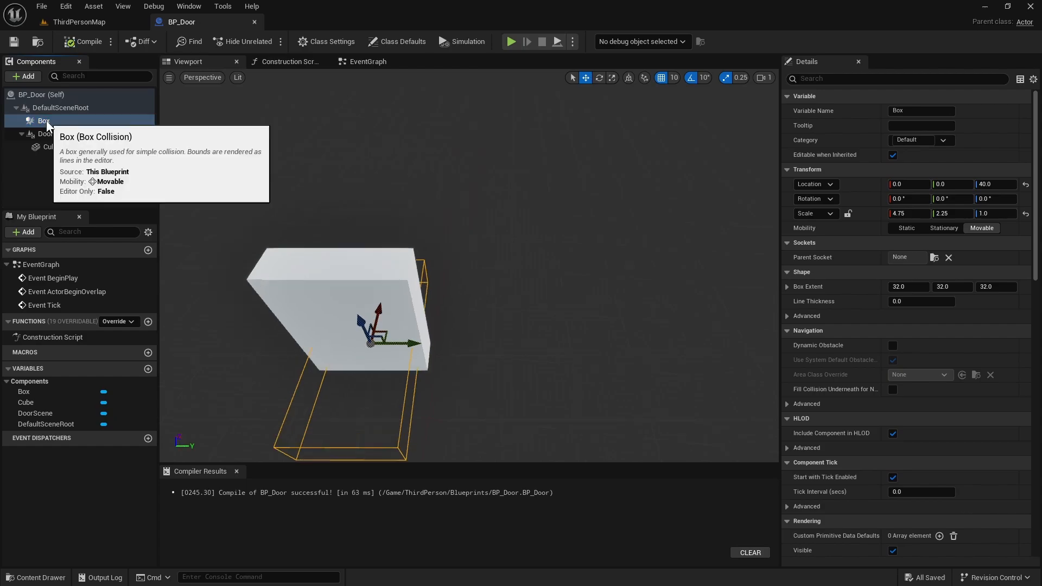
left_click(370, 62)
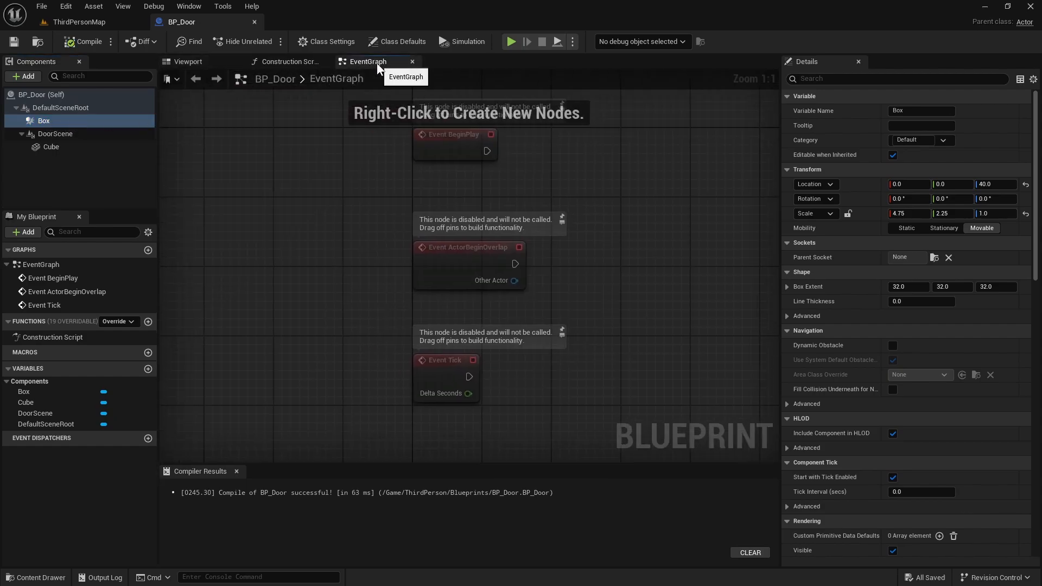
left_click(51, 122)
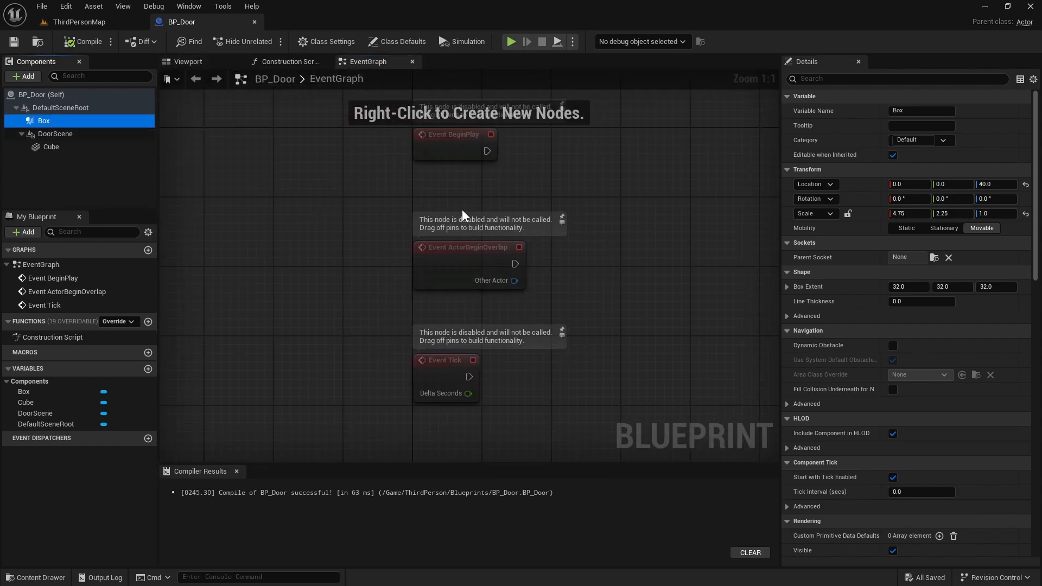
scroll(861, 220, "down", 5)
scroll(862, 222, "down", 15)
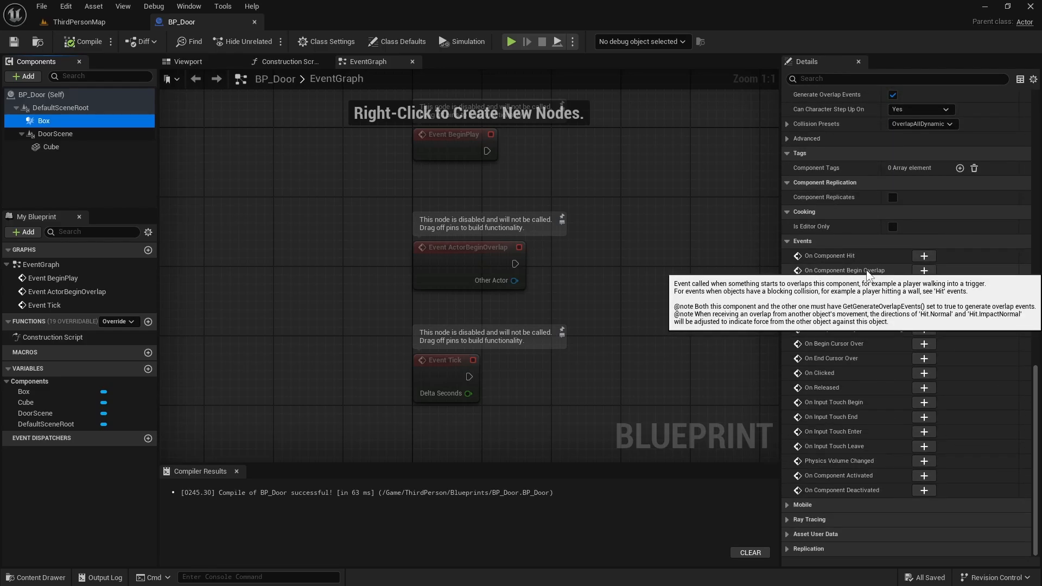
left_click(924, 270)
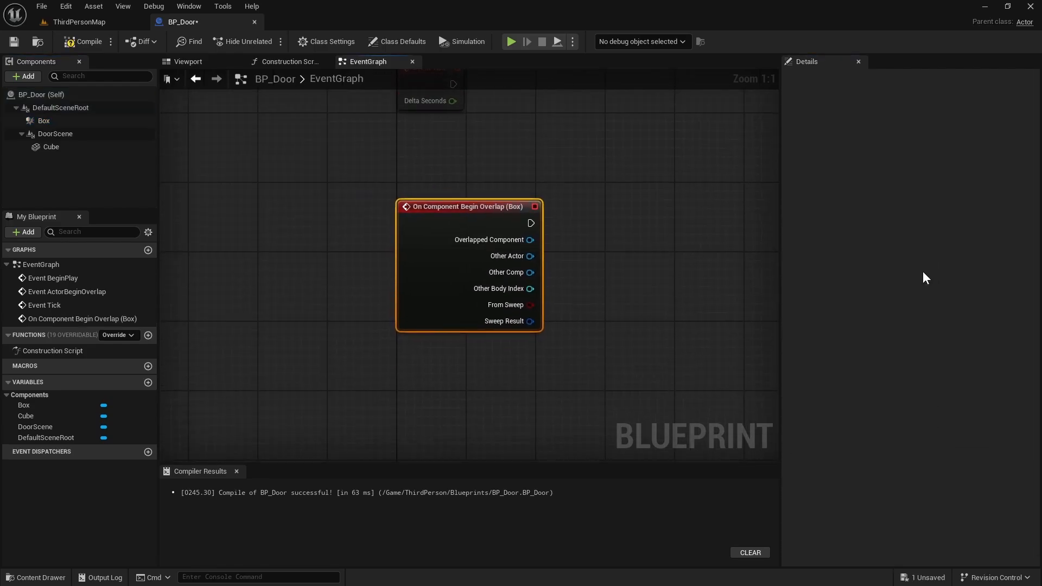
left_click(72, 122)
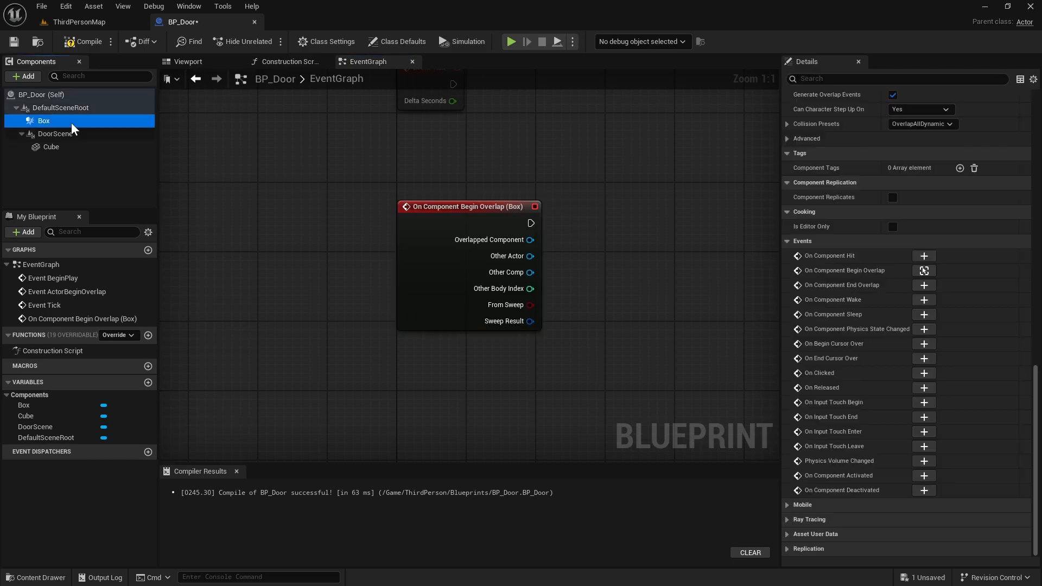
scroll(822, 255, "up", 5)
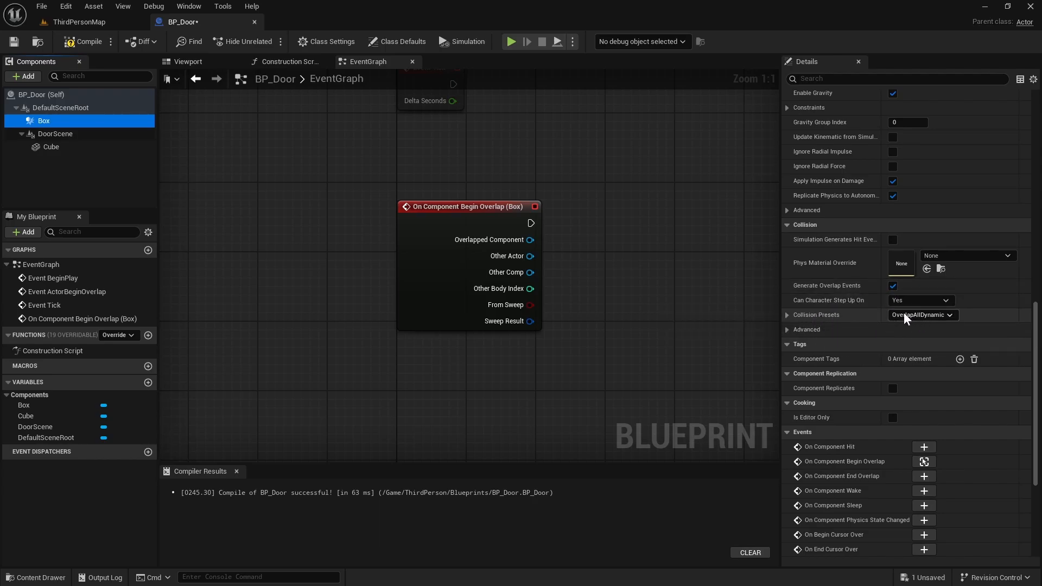
Add a Timeline node beside the Box overlap event in the Event Graph and name it DoorTimeline
right_click_drag(613, 278, 491, 203)
right_click(617, 180)
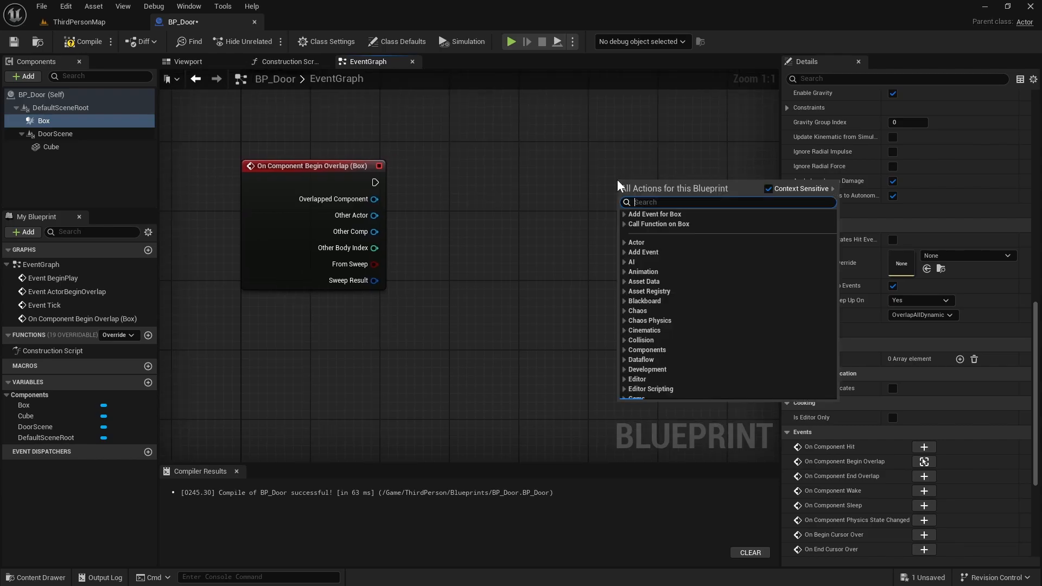
type("add timeline")
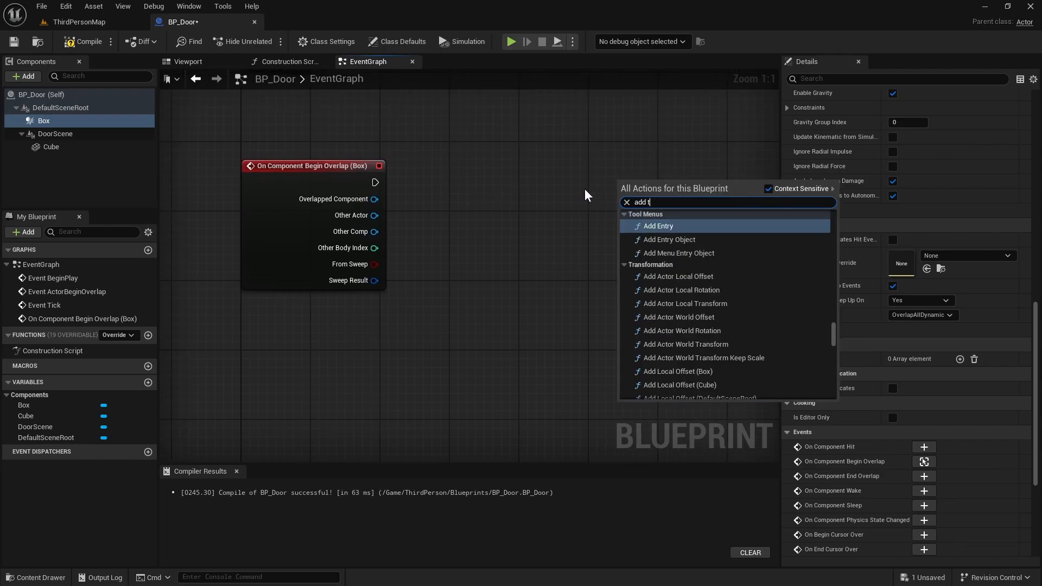
key("Return")
key("Home")
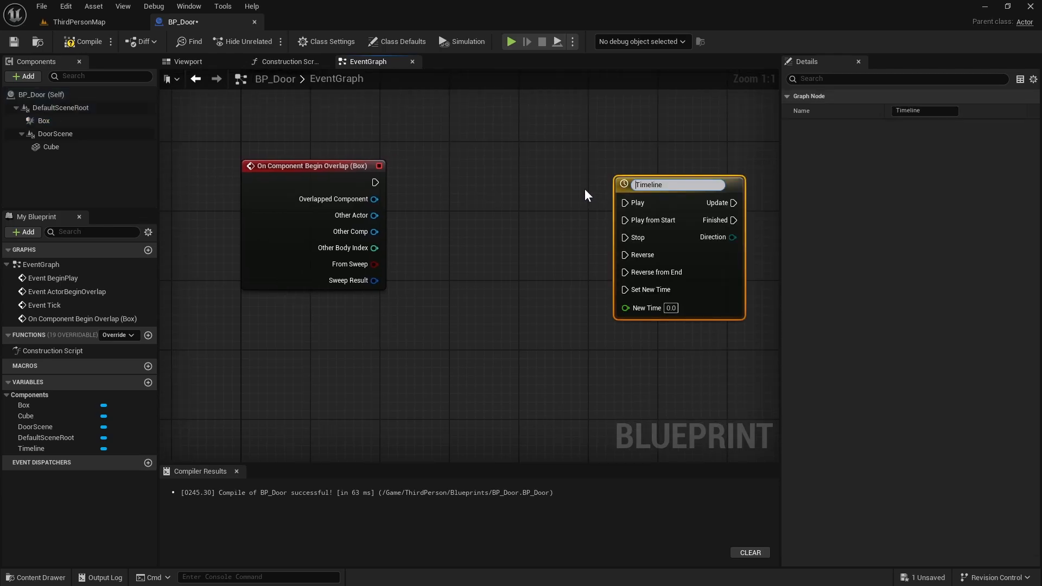
type("Door")
key("Return")
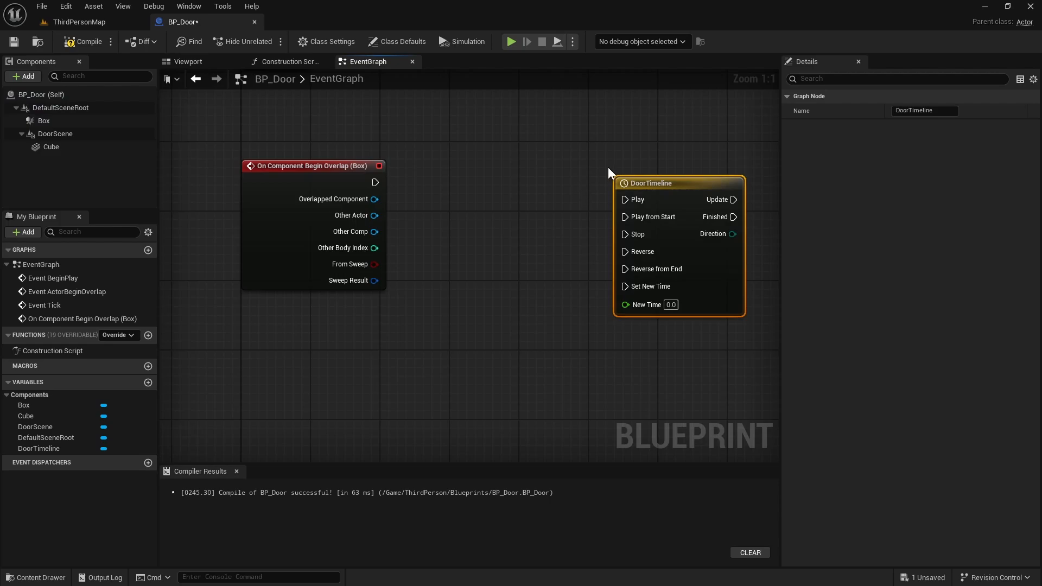
Add a float track named Alpha inside DoorTimeline and set the timeline length to 0.4
double_click(674, 185)
left_click(184, 92)
left_click(208, 109)
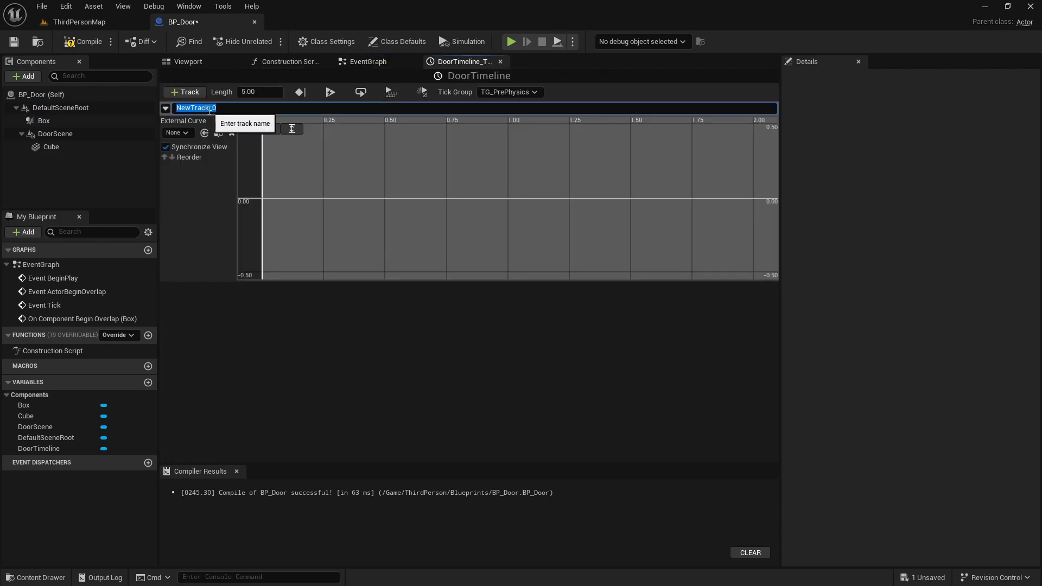
type("Alpha")
key("Return")
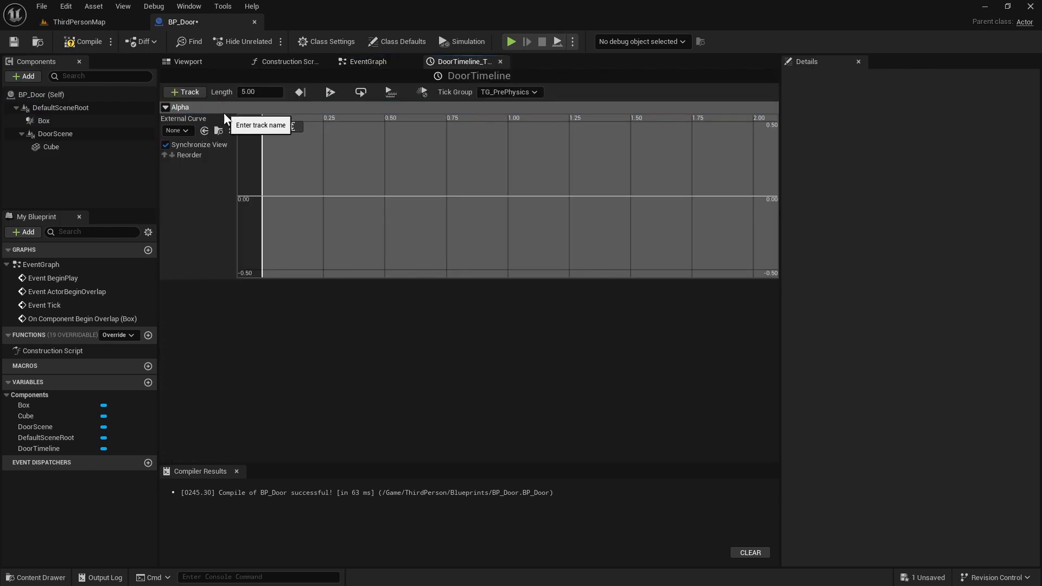
left_click(259, 90)
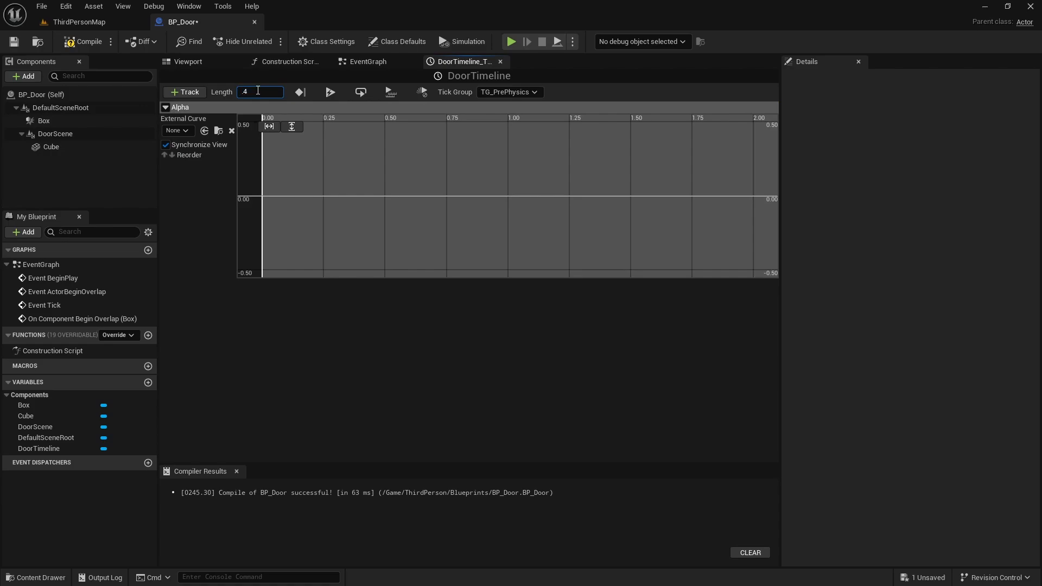
type(".4")
key("Return")
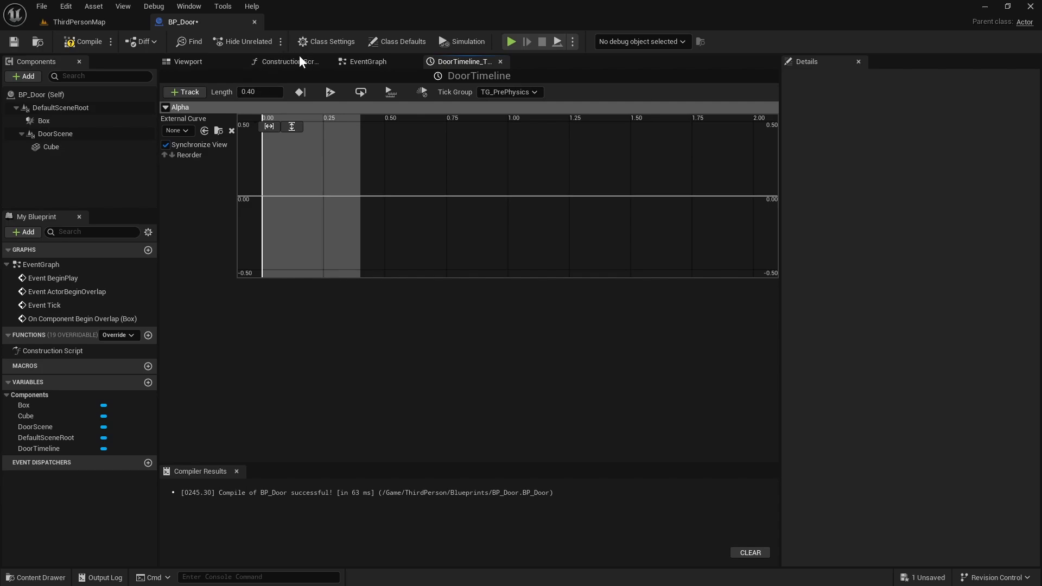
Add two keys to the Alpha curve, one near time 0 at value about 0.02 and one near time 0.4 at value about 0.32
right_click(262, 195)
left_click(307, 212)
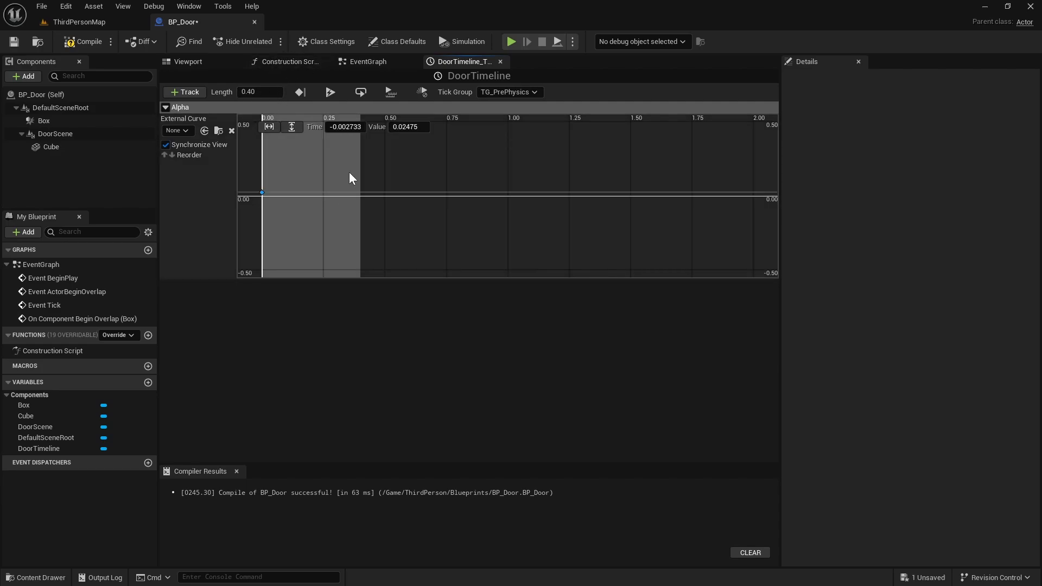
right_click(360, 149)
left_click(429, 172)
Set the first key of the Alpha curve to time 0 and value 0
left_click(261, 194)
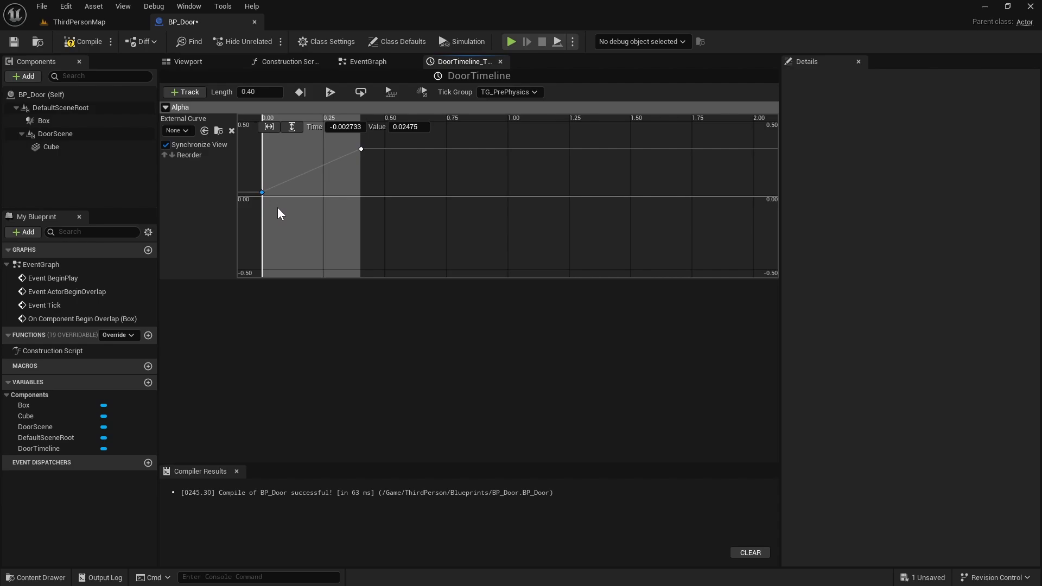
left_click(344, 126)
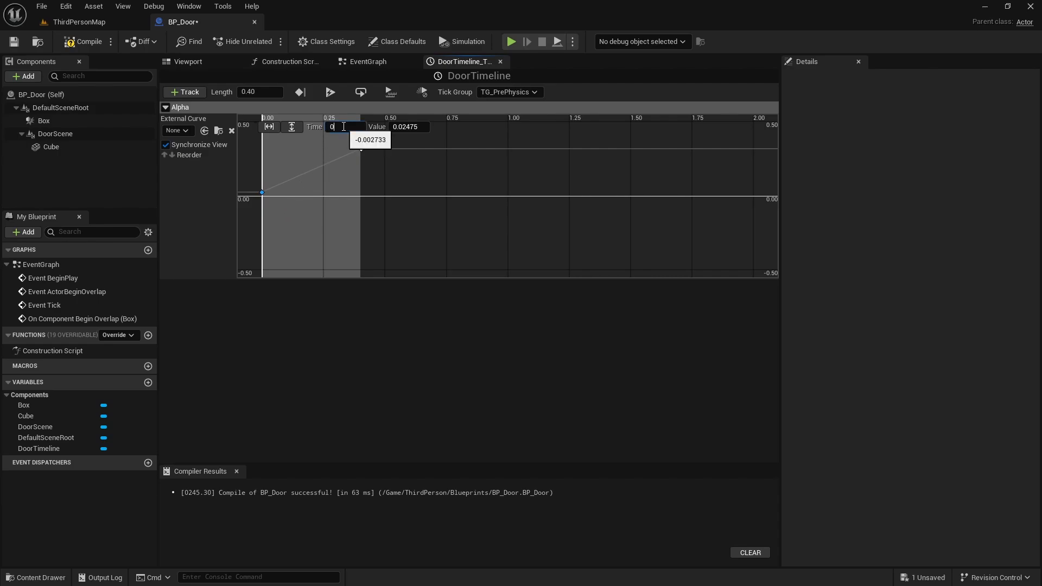
type("0")
key("Return")
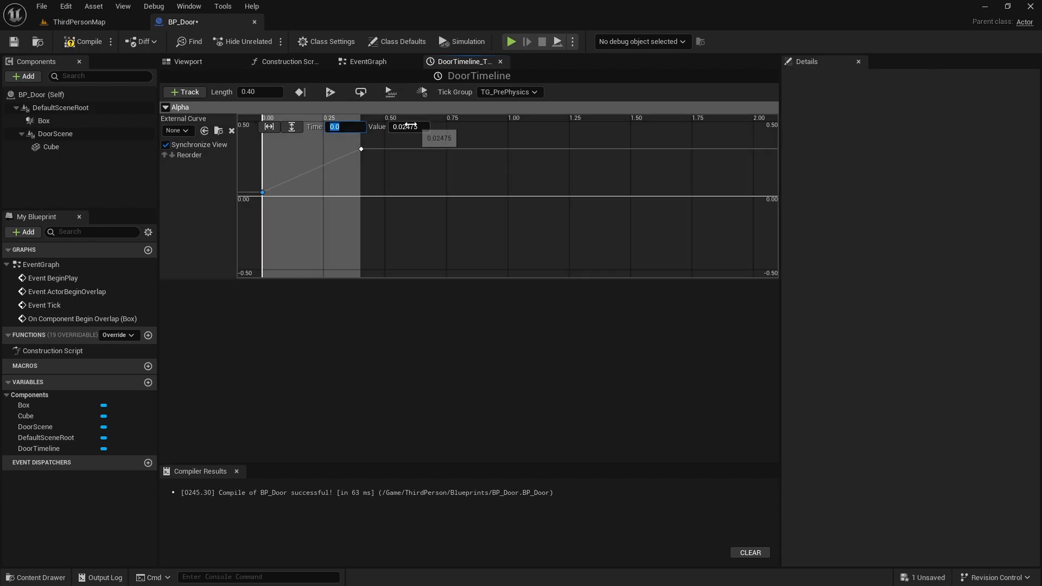
left_click(411, 127)
type("0")
key("Return")
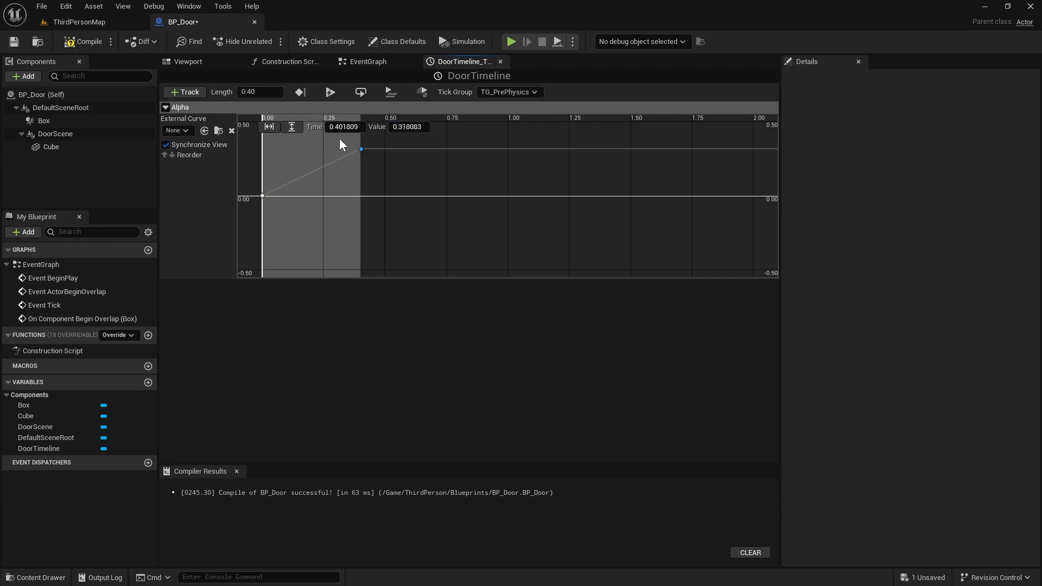
Set the last key of the Alpha curve to time 0.4 and value 1, and compile and save the Blueprint
left_click(361, 149)
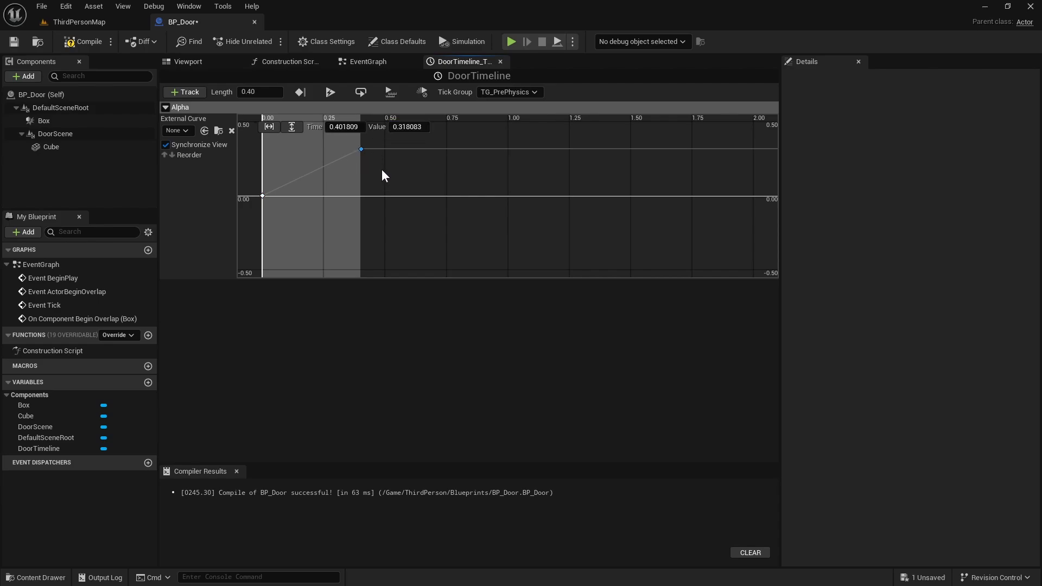
left_click(345, 127)
type(".4")
key("Return")
left_click(402, 127)
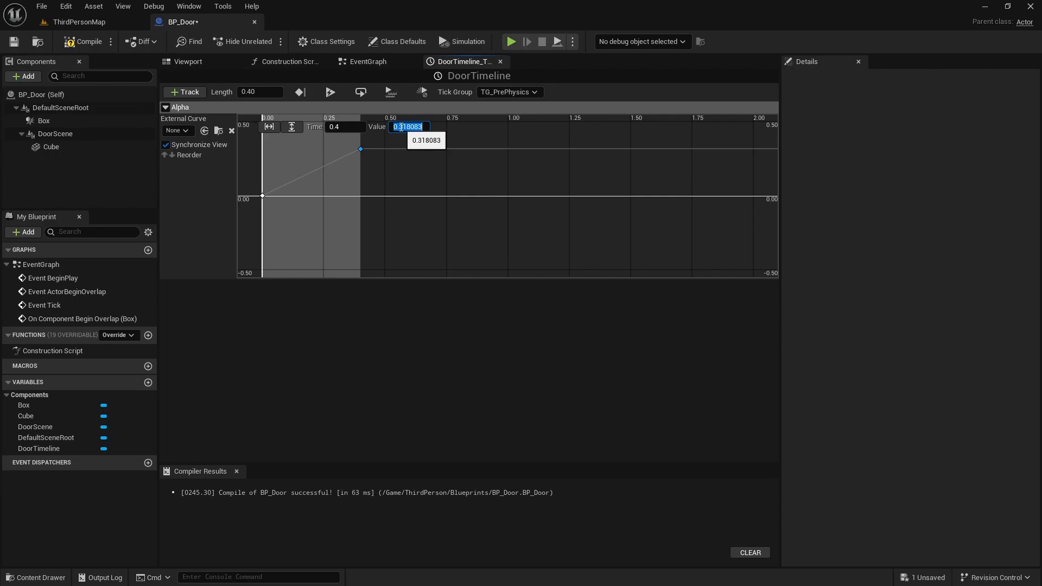
type("1")
key("Return")
left_click(271, 128)
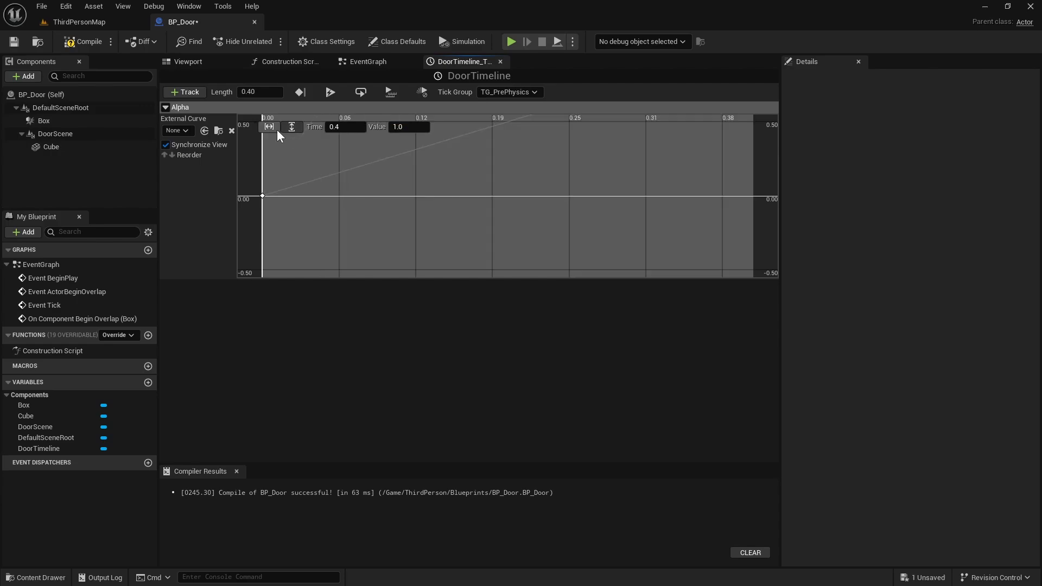
left_click(294, 128)
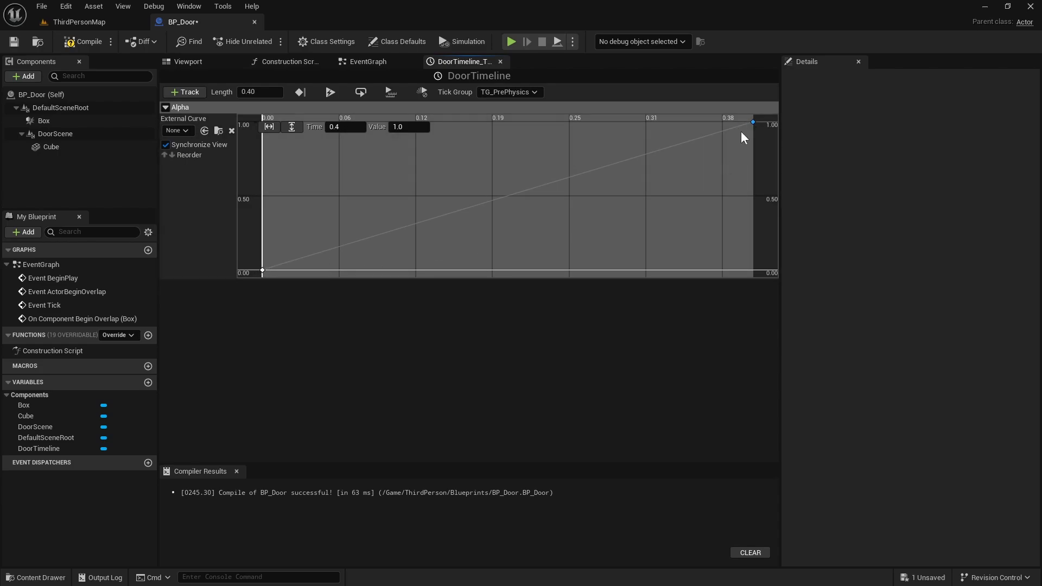
left_click(76, 41)
left_click(14, 41)
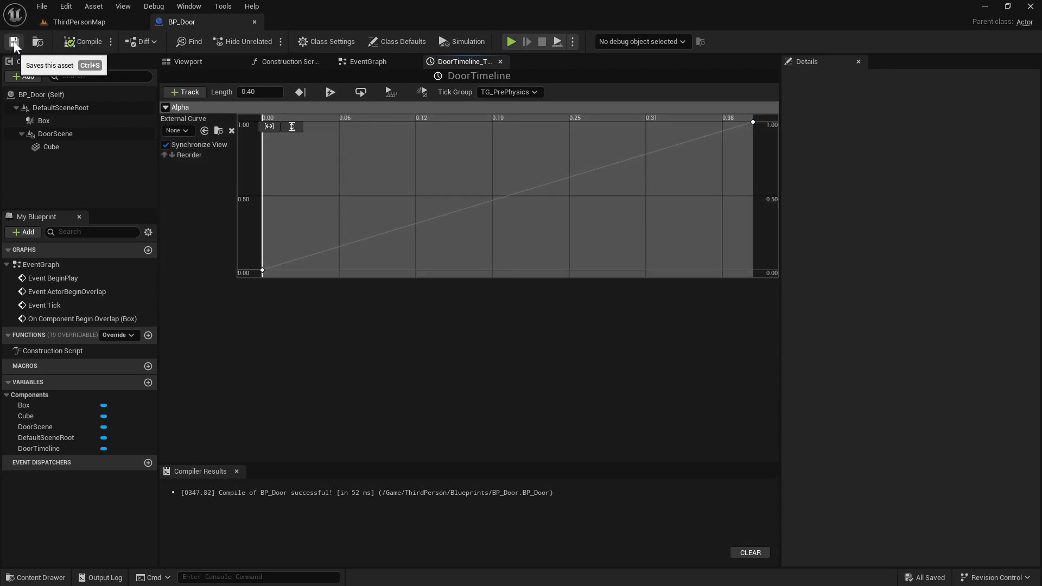
Move the DoorTimeline node in the Event Graph farther from the Box overlap event to make room between them
left_click(362, 61)
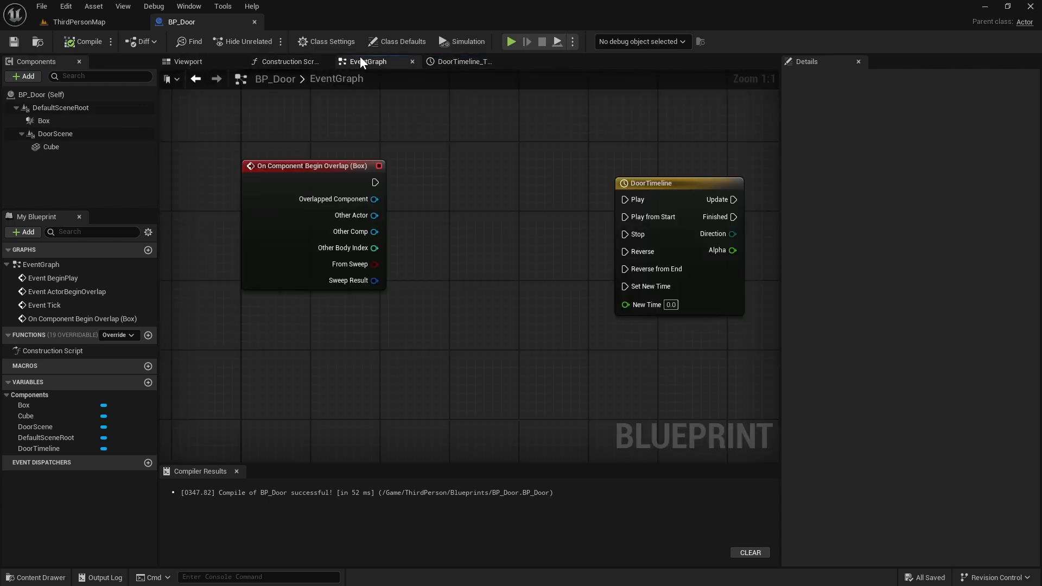
right_click_drag(553, 206, 454, 220)
left_click_drag(535, 196, 605, 187)
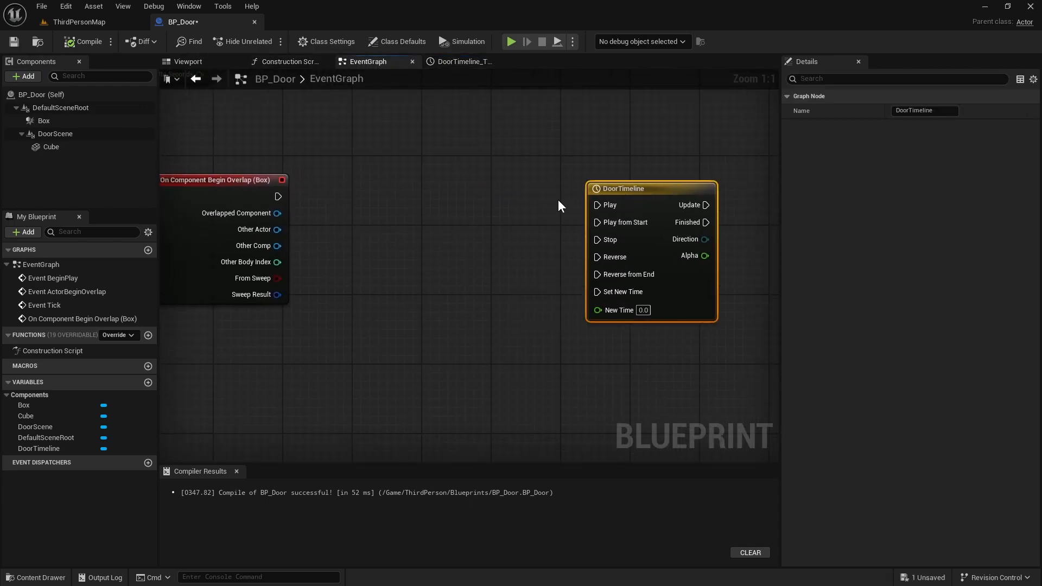
right_click_drag(417, 195, 457, 197)
Add a Cast To BP_ThirdPersonCharacter node from the overlap event's Other Actor output and align it with the event
left_click_drag(318, 229, 371, 250)
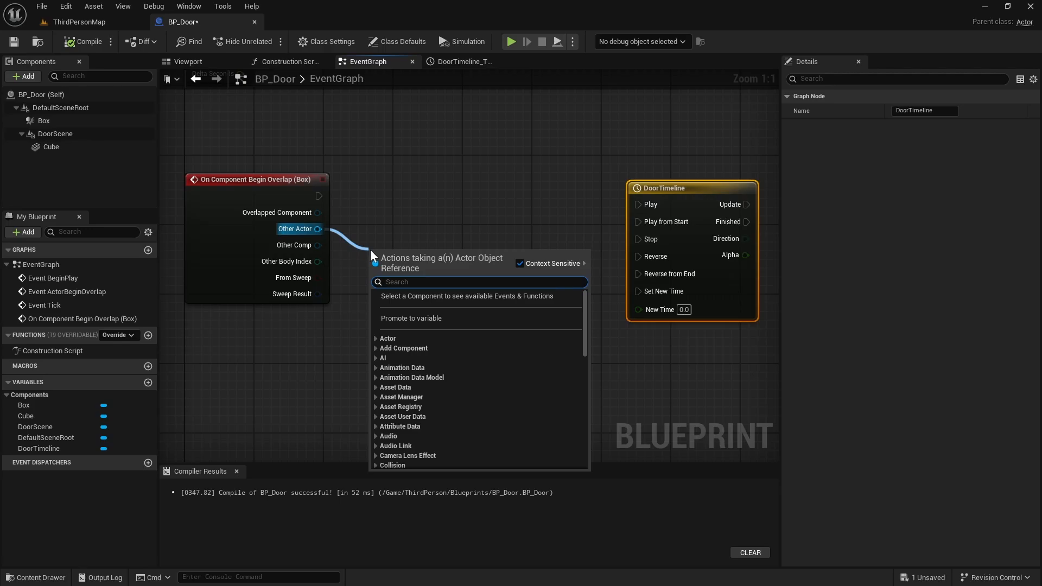
key("BackSpace")
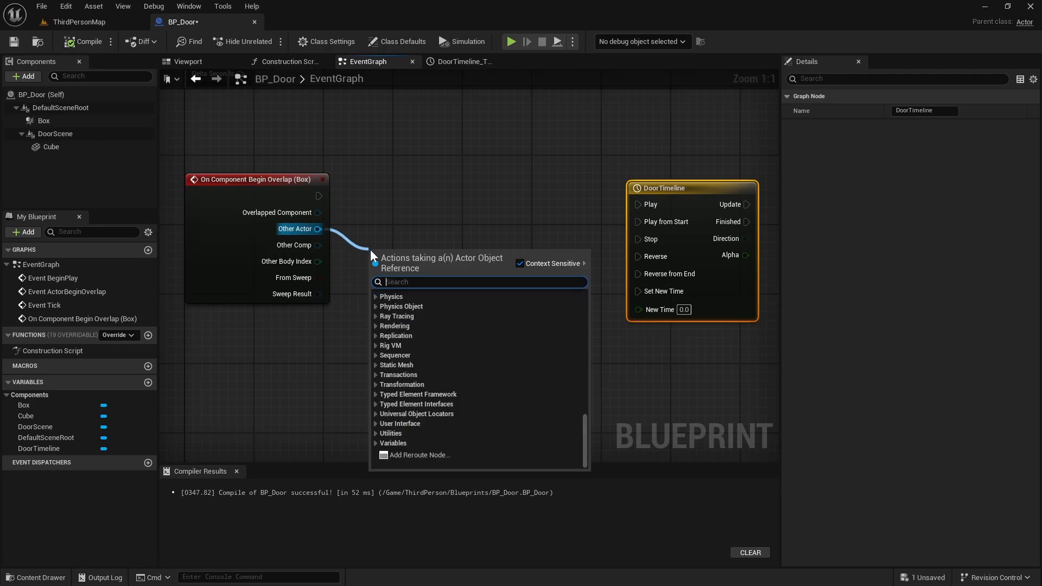
type("cast to")
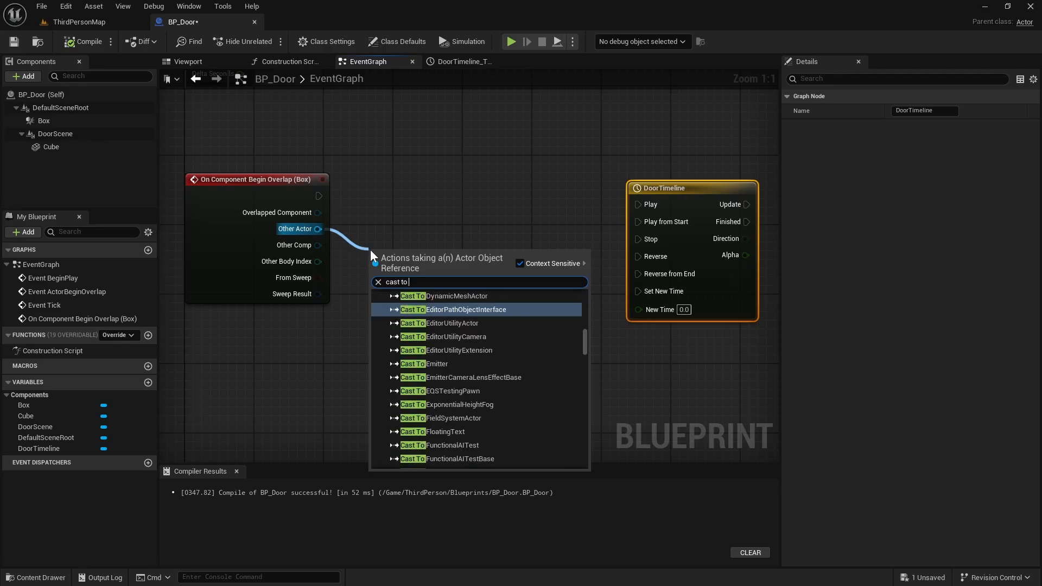
type(" BP")
key("Down")
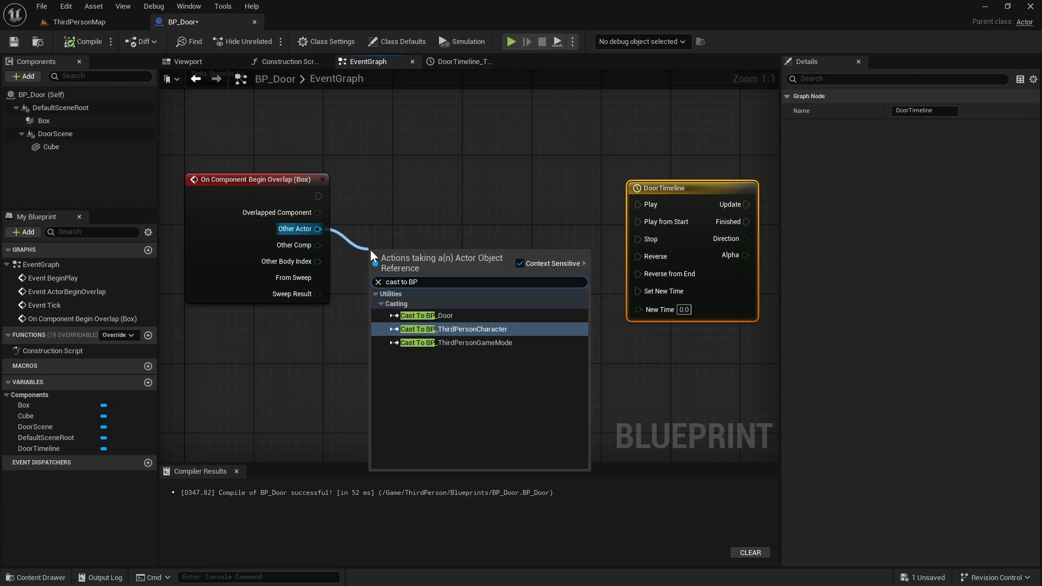
key("Return")
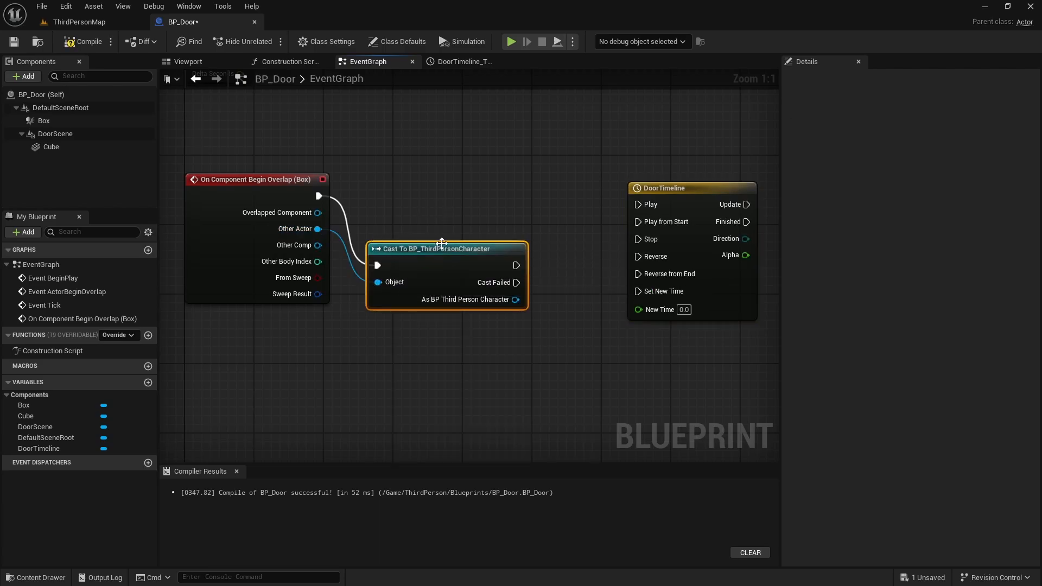
left_click_drag(442, 243, 441, 173)
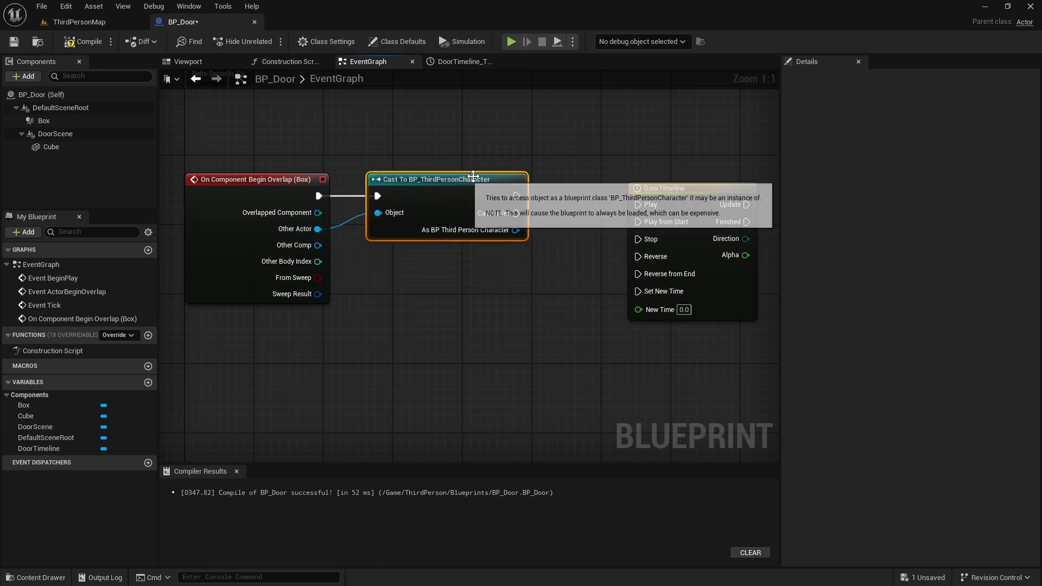
Connect the successful cast's execution output to DoorTimeline's Play input, and compile and save the Blueprint
right_click_drag(471, 166, 438, 183)
left_click_drag(633, 209, 706, 193)
right_click_drag(613, 156, 487, 162)
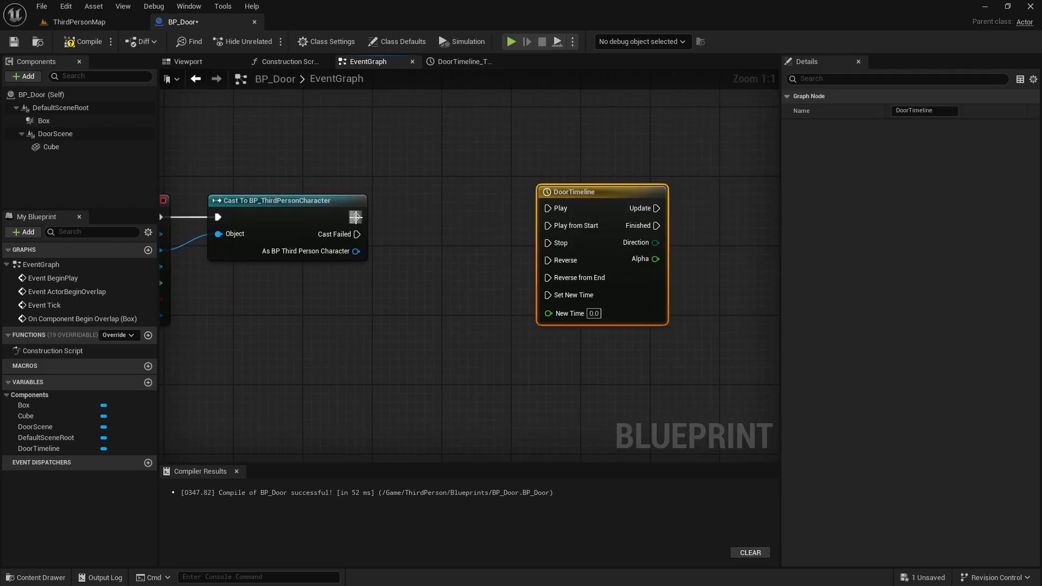
left_click_drag(356, 217, 605, 203)
right_click_drag(618, 158, 393, 135)
left_click(83, 42)
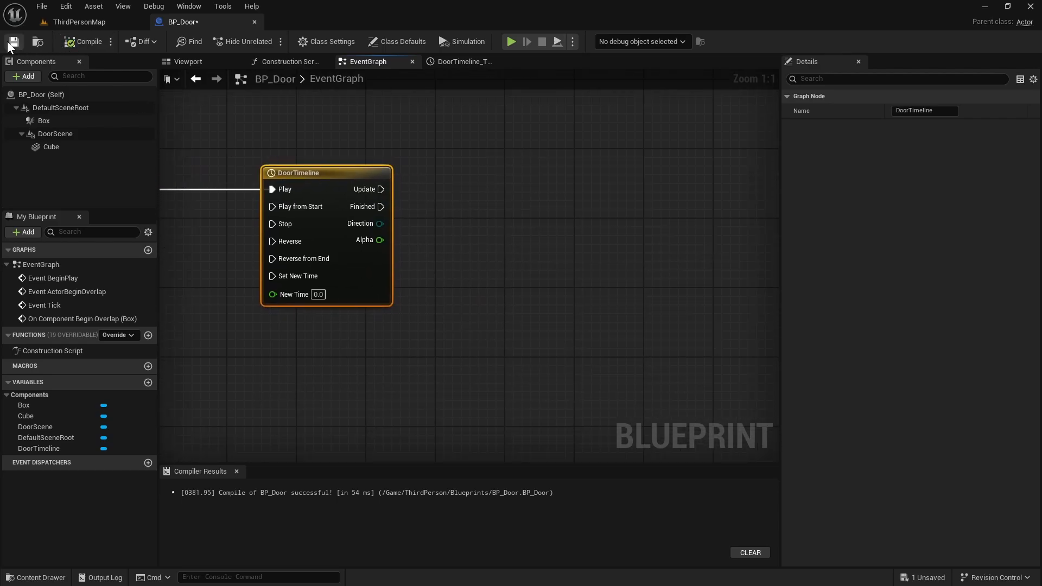
left_click(13, 42)
Add a DoorScene reference to the Event Graph and create a Set Relative Location node targeting it
left_click(56, 133)
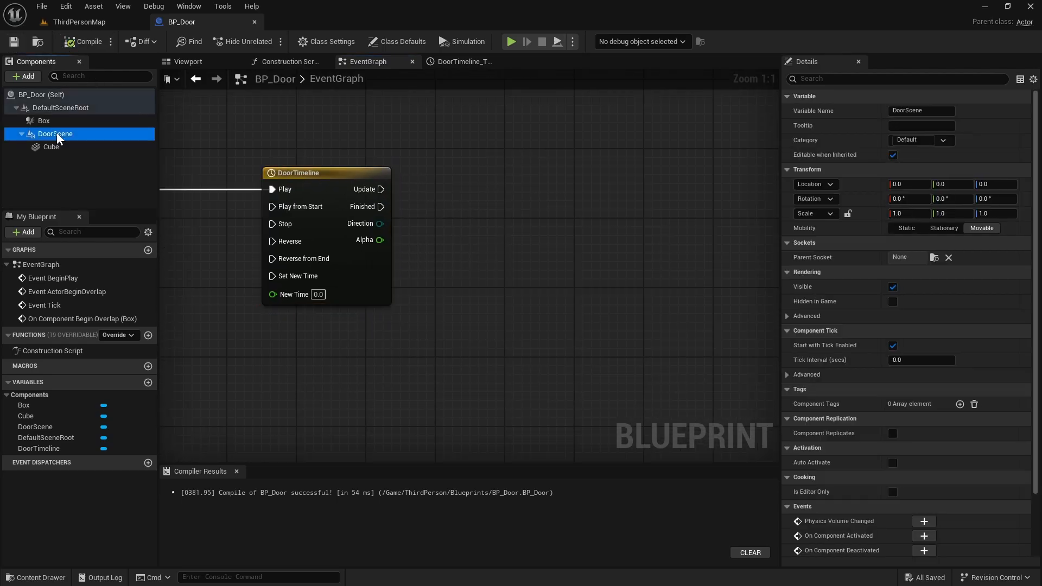
left_click_drag(48, 132, 411, 187)
left_click_drag(500, 222, 632, 210)
type("set ")
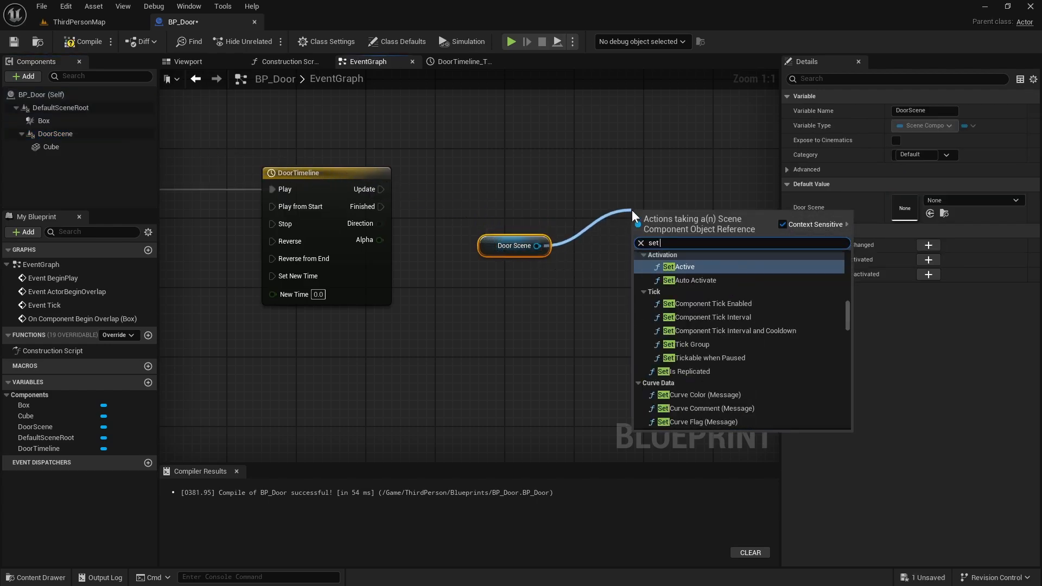
type("relative loca")
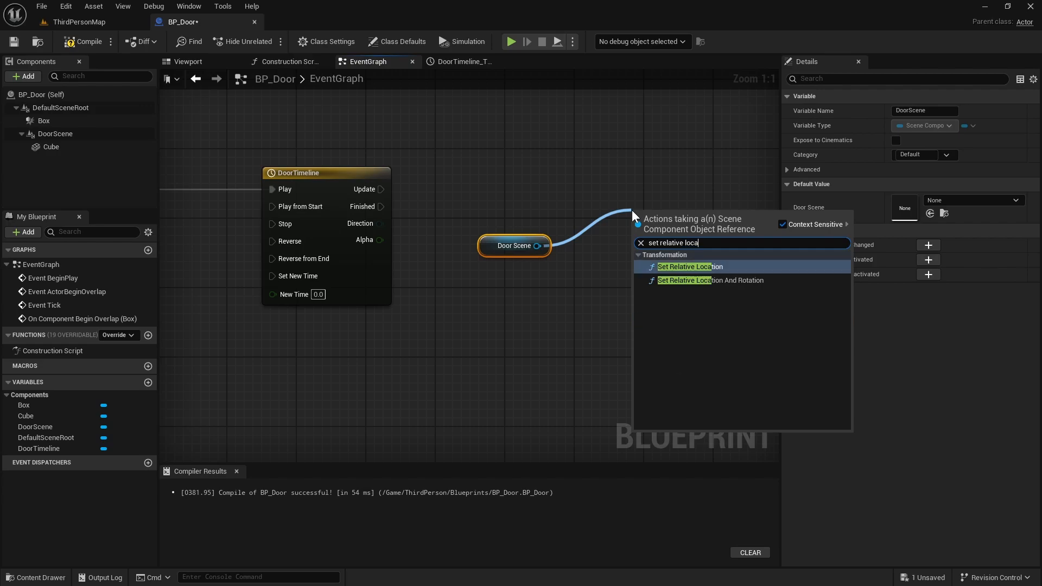
key("Return")
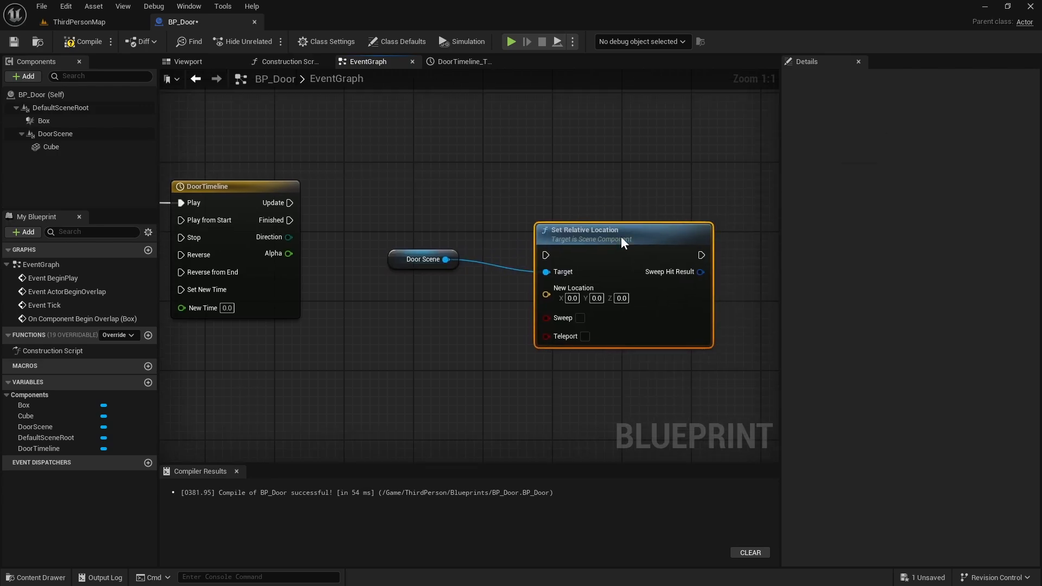
Connect DoorTimeline's Update output to Set Relative Location and arrange that node and the Door Scene reference
left_click_drag(289, 203, 545, 212)
left_click_drag(616, 200, 677, 185)
left_click_drag(412, 259, 482, 224)
Split Set Relative Location's New Location pin into X, Y and Z, and check DoorScene's axes in the 3D preview
right_click(619, 234)
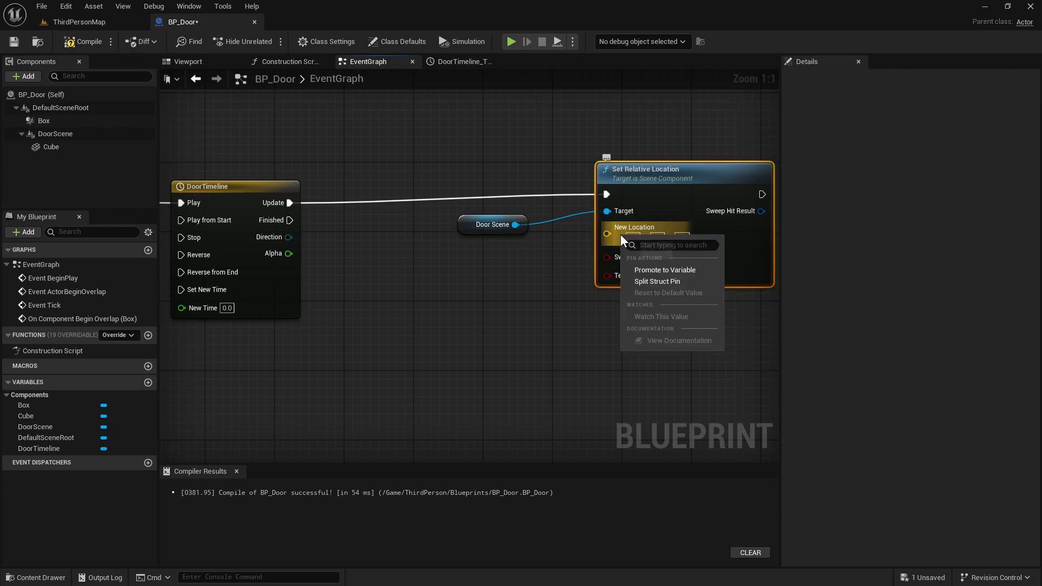
left_click(658, 275)
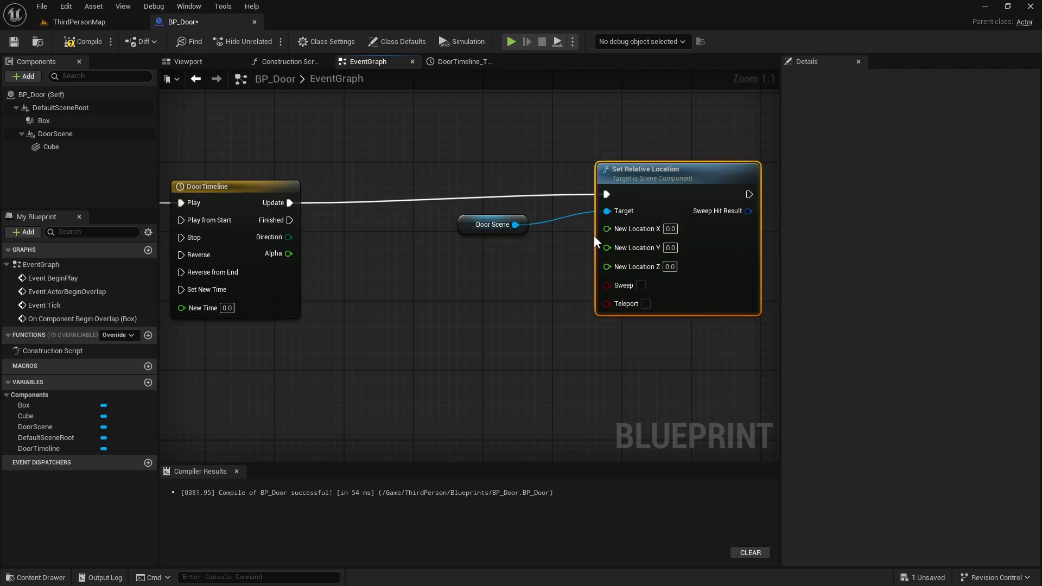
left_click(191, 60)
right_click_drag(413, 217, 413, 304)
left_click(68, 134)
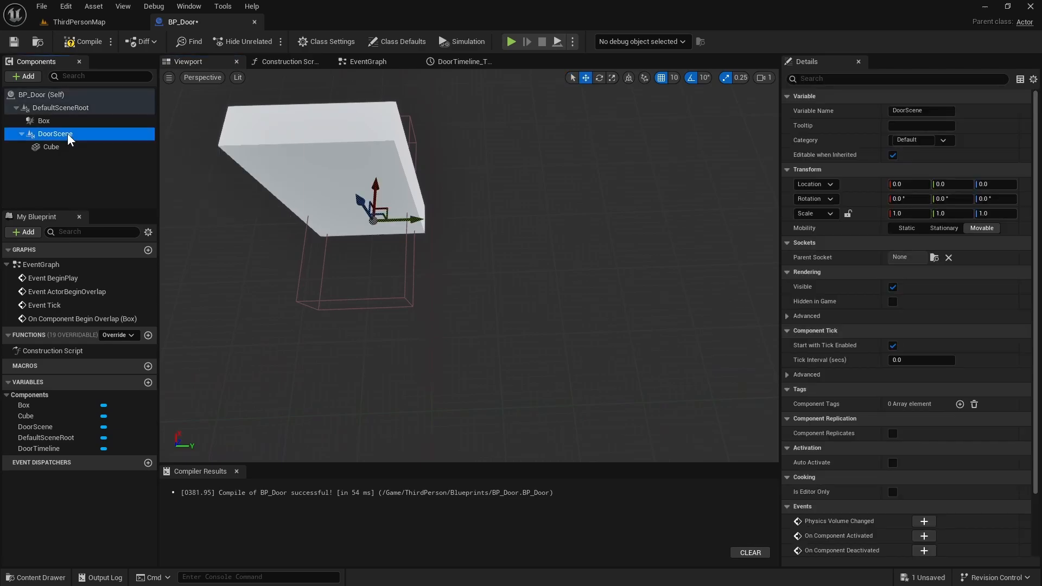
right_click_drag(362, 195, 361, 217)
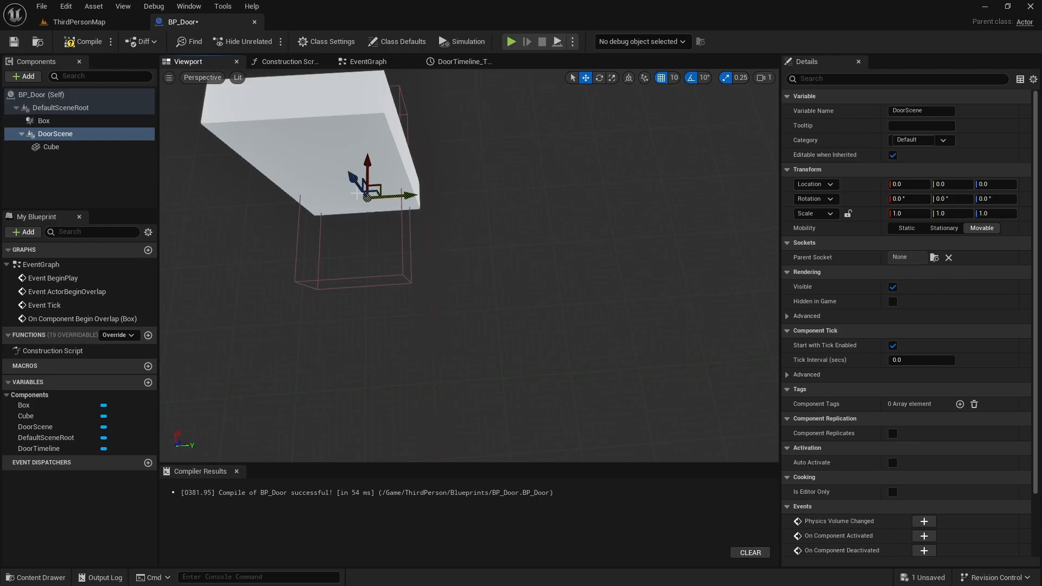
left_click(456, 62)
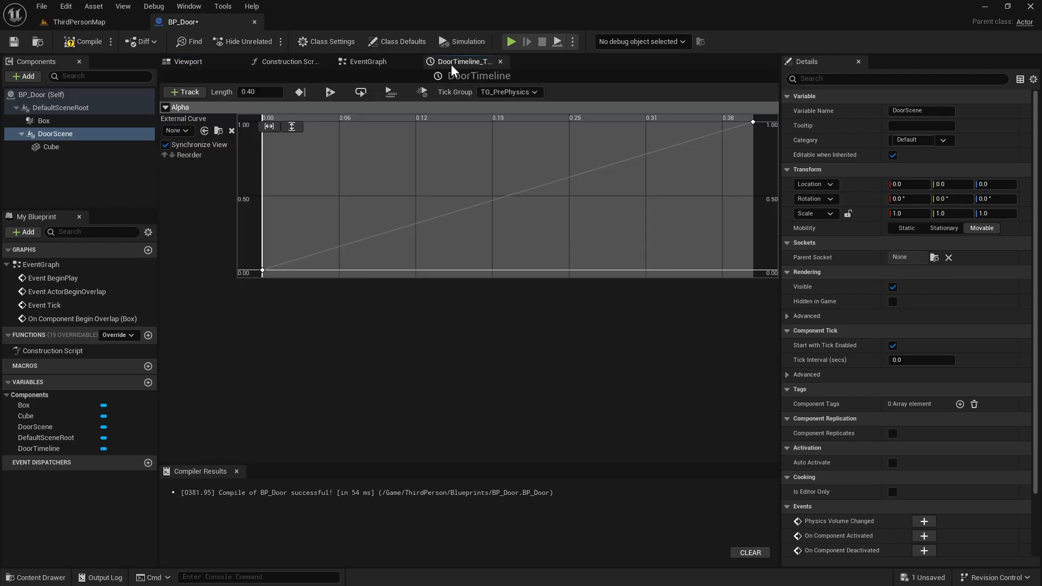
left_click(383, 62)
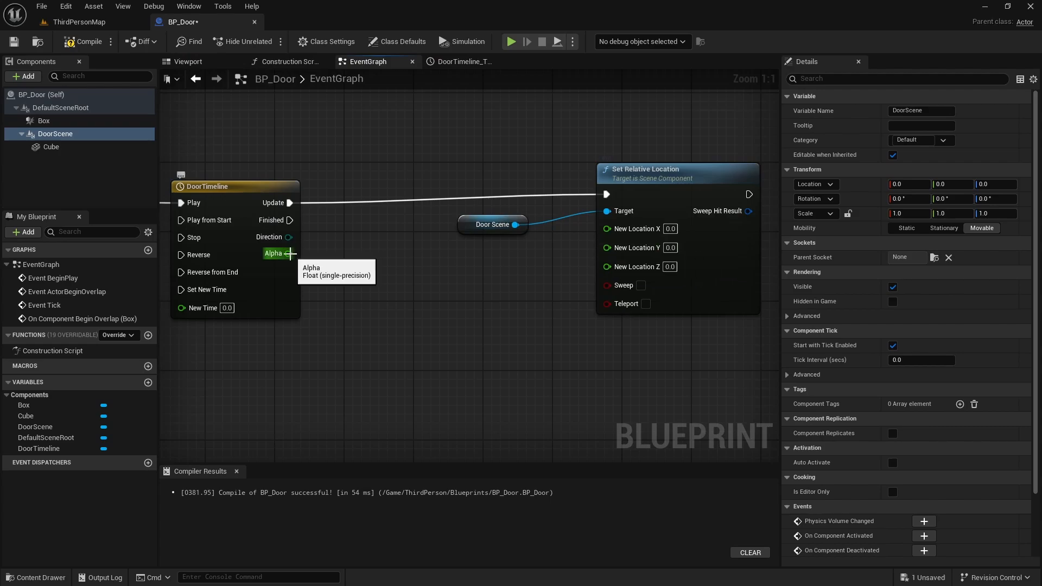
Add a Multiply node fed by DoorTimeline's Alpha output
left_click_drag(289, 253, 354, 284)
type("*")
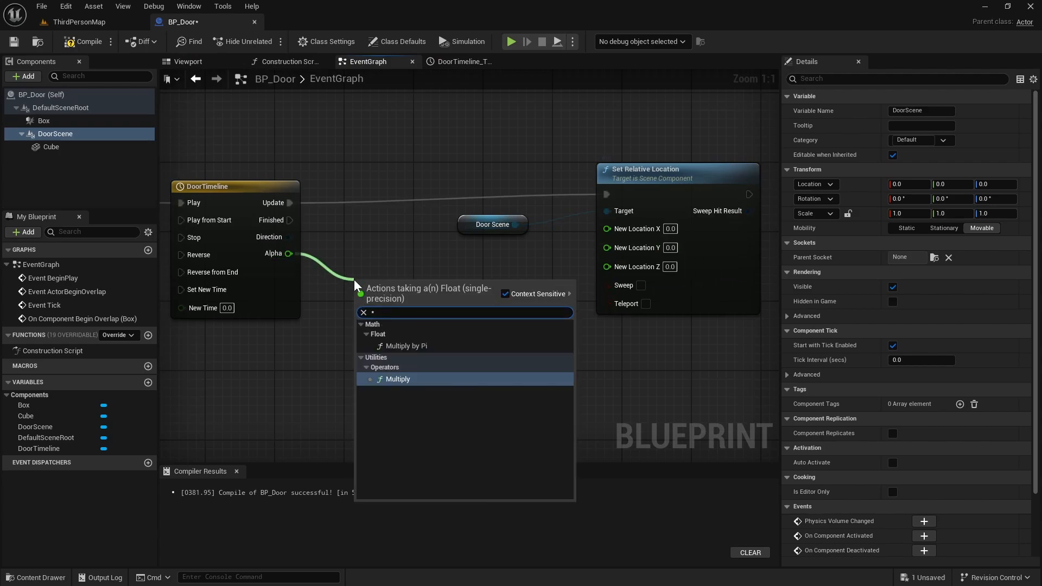
key("Return")
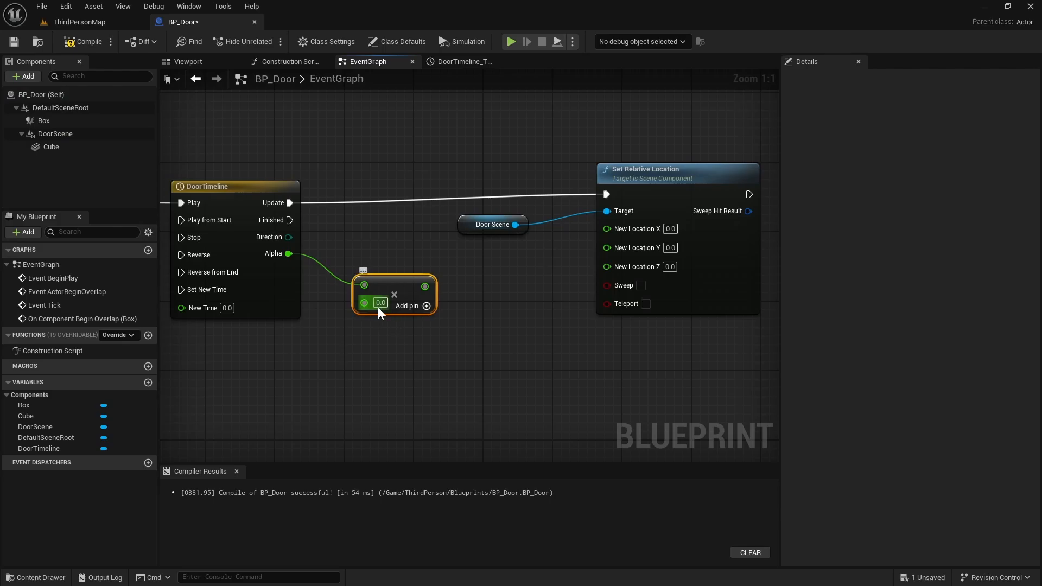
Check the door cube's Y scale, set the Multiply node's second value to 175.0, and compile and save the Blueprint
left_click(192, 62)
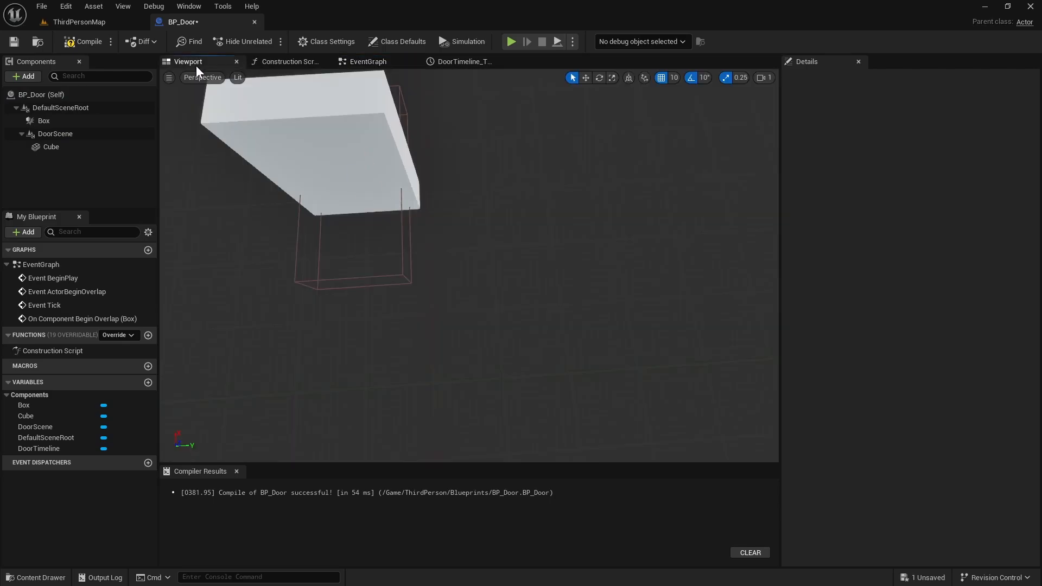
left_click(312, 111)
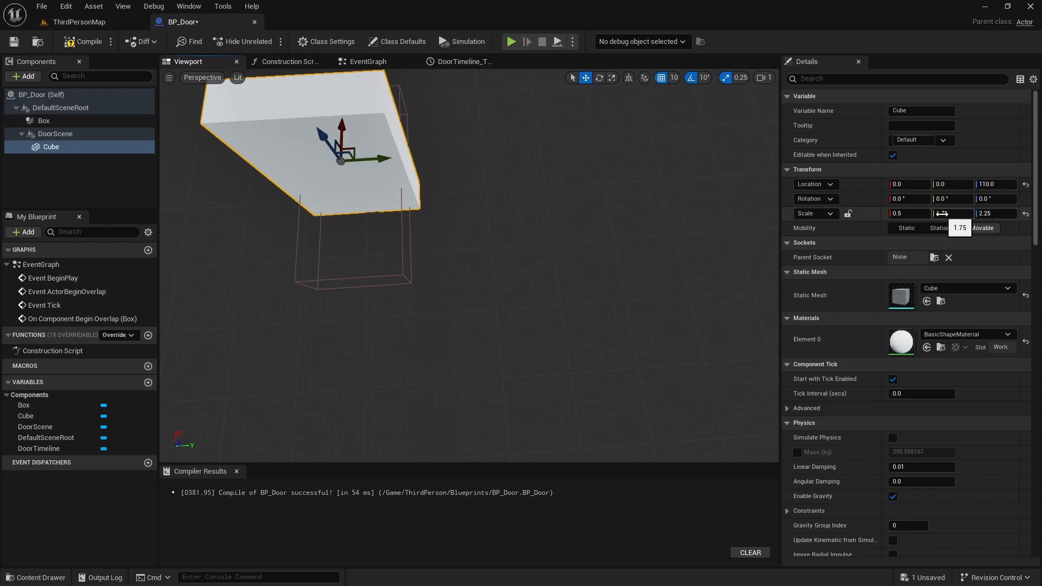
left_click(367, 61)
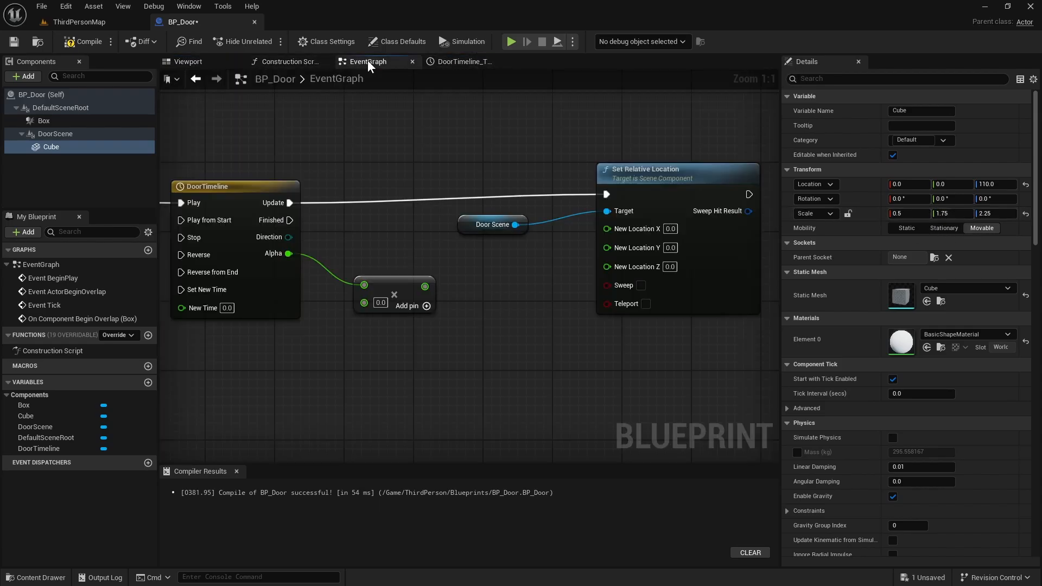
left_click(378, 303)
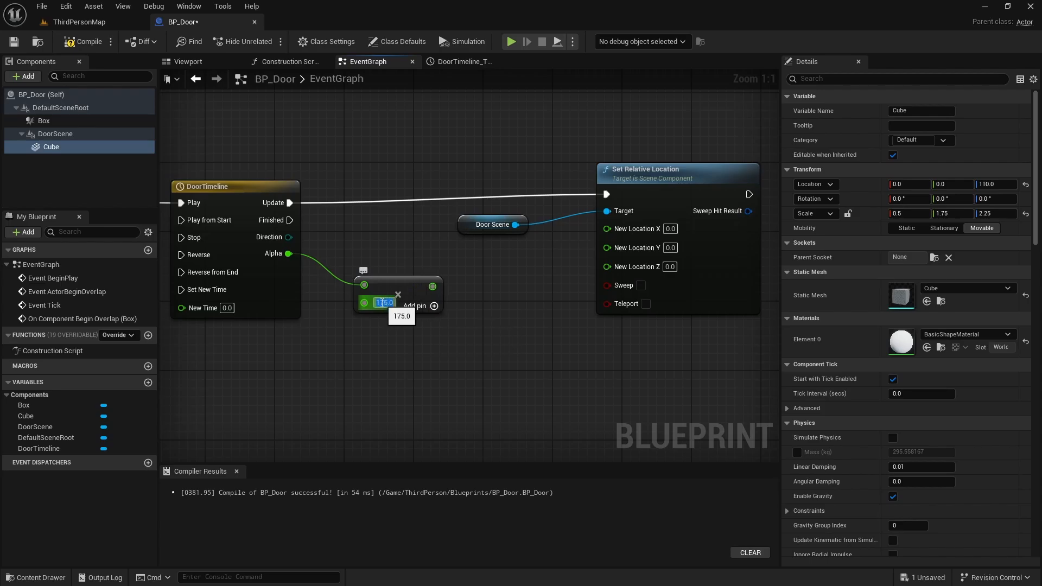
left_click(81, 41)
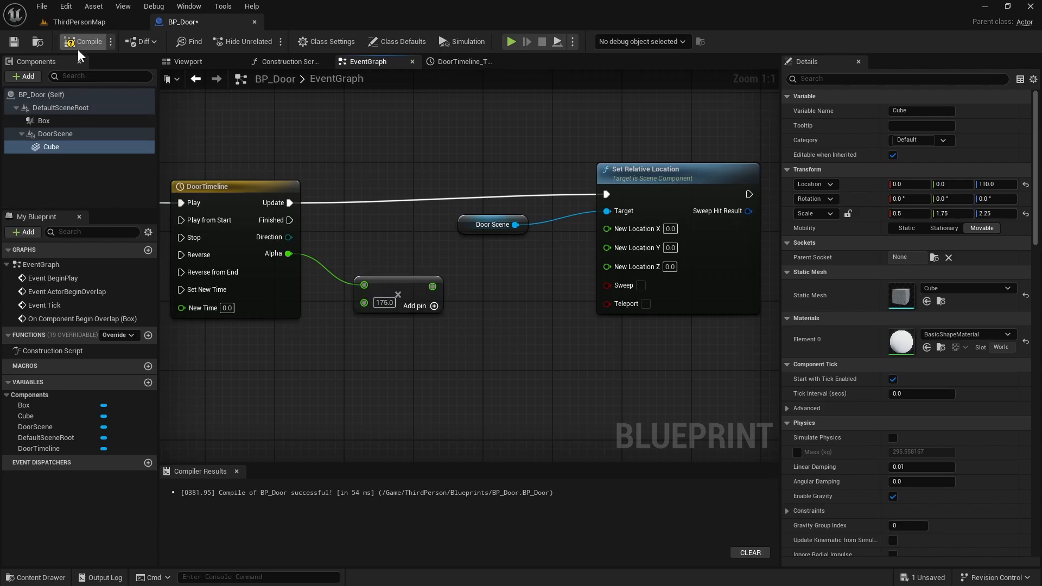
left_click(16, 41)
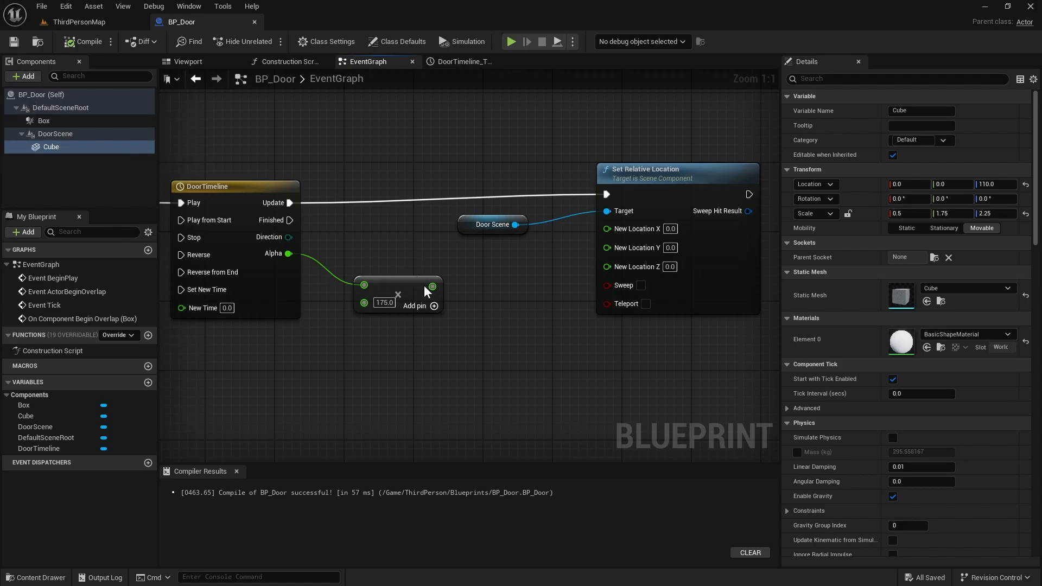
Connect the Multiply output to Set Relative Location's New Location Y input, and compile and save the Blueprint
left_click_drag(433, 286, 607, 248)
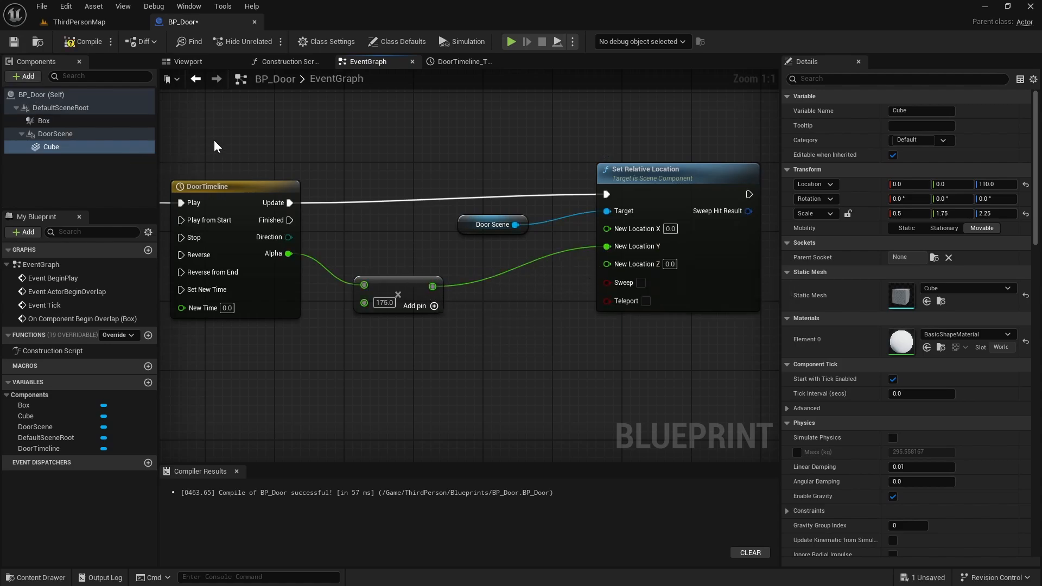
left_click(65, 42)
left_click(14, 42)
left_click(191, 61)
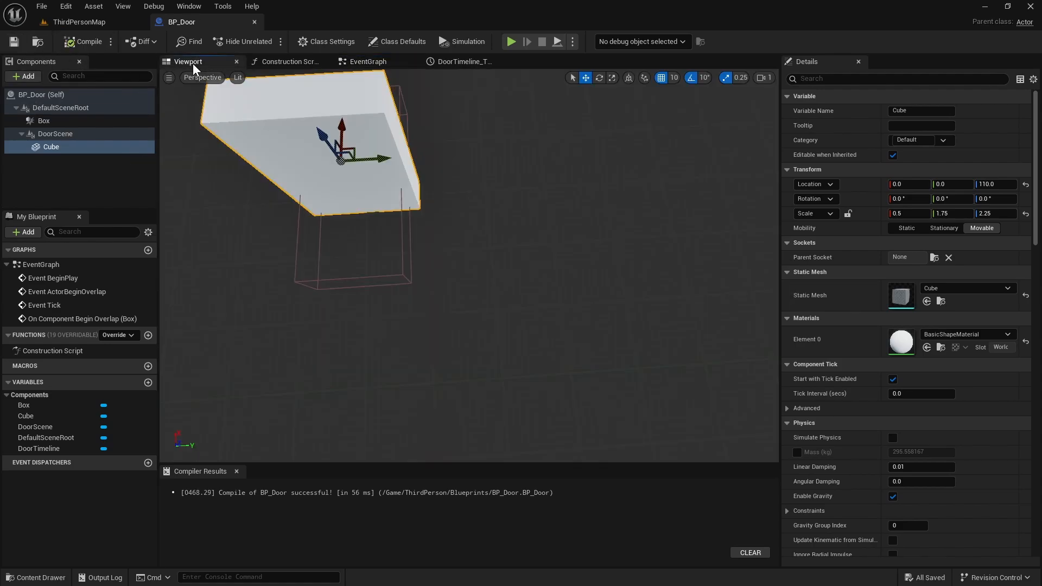
right_click_drag(349, 175, 350, 96)
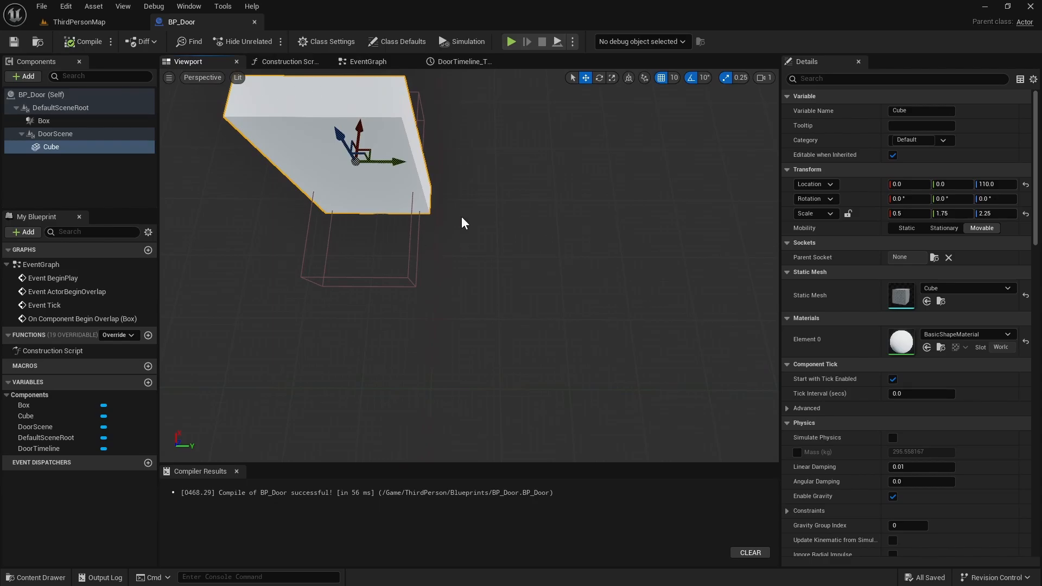
mouse_move(462, 217)
right_mouse_down()
mouse_move(451, 233)
mouse_move(435, 220)
mouse_move(456, 211)
right_mouse_up()
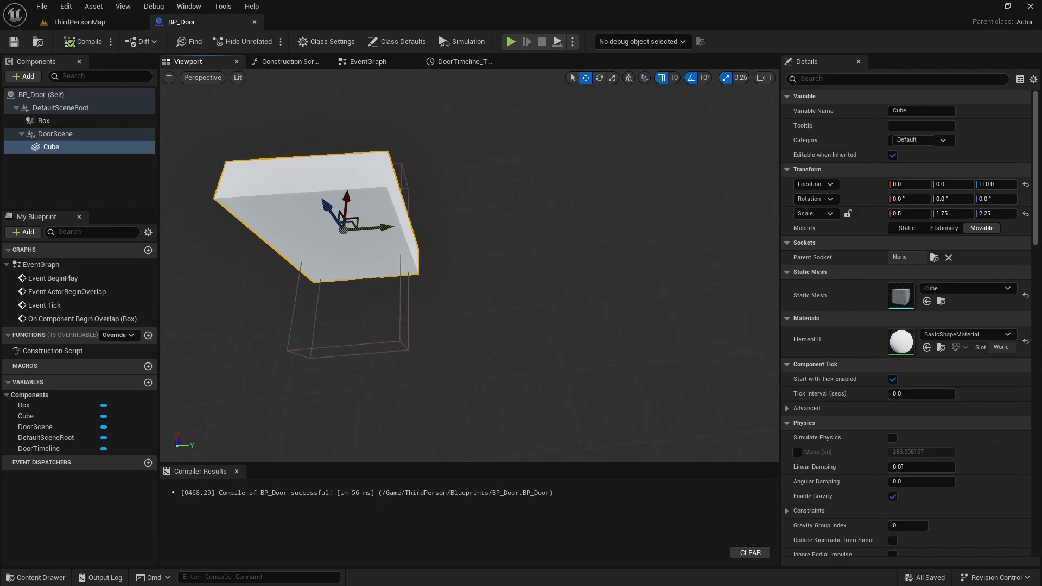
left_click(460, 62)
left_click(369, 61)
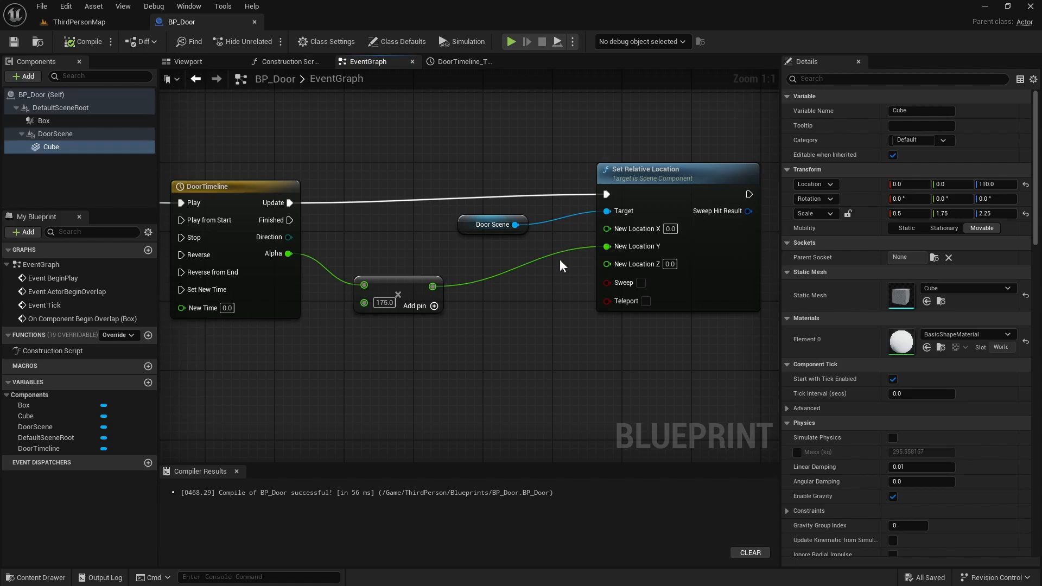
Align Set Relative Location with DoorTimeline and add an On Component End Overlap event for the Box component
scroll(558, 282, "down", 2)
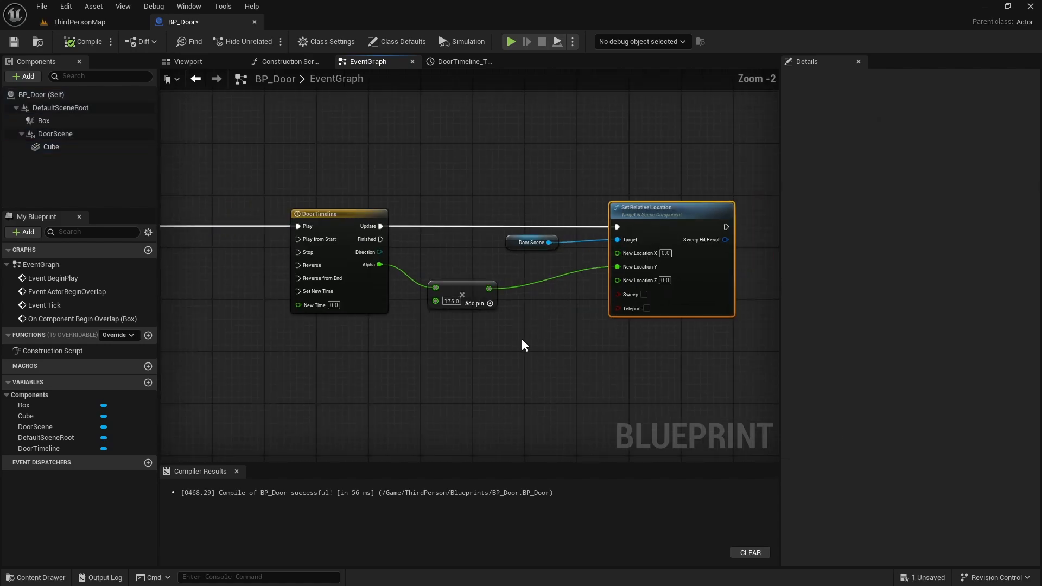
right_click_drag(494, 357, 631, 333)
right_click_drag(324, 314, 479, 300)
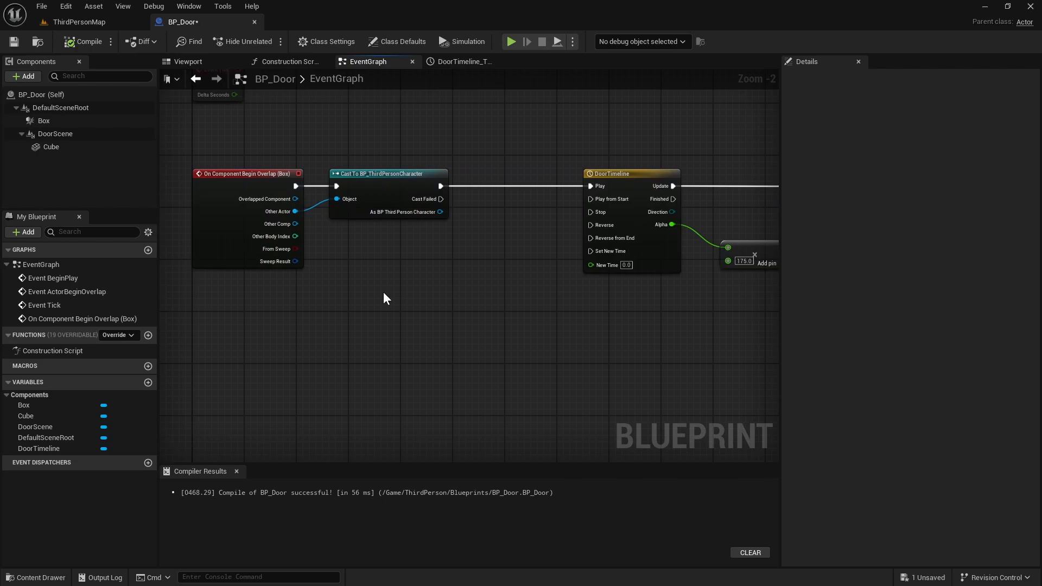
left_click(52, 122)
scroll(921, 267, "down", 15)
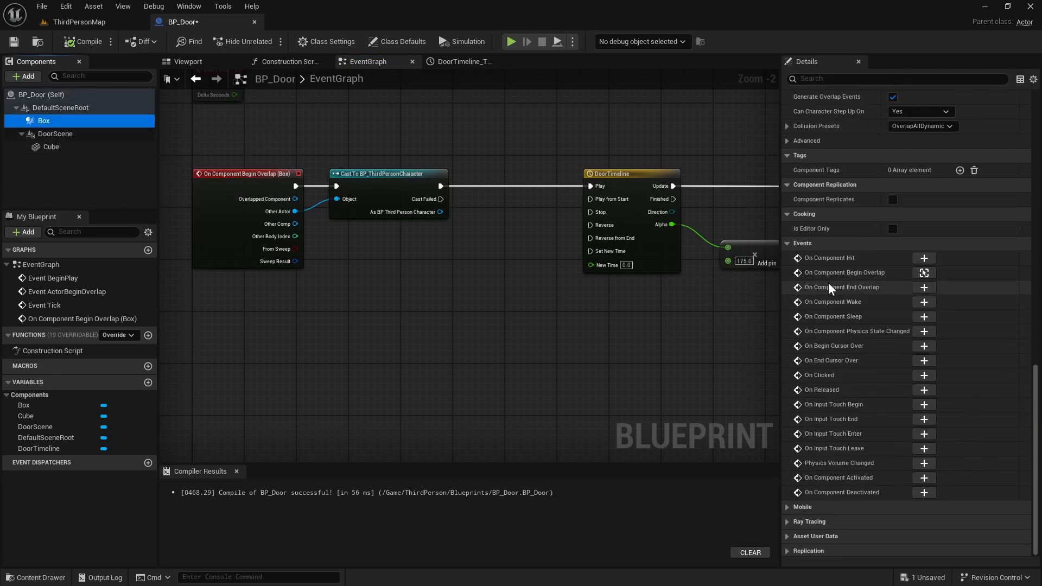
left_click(925, 287)
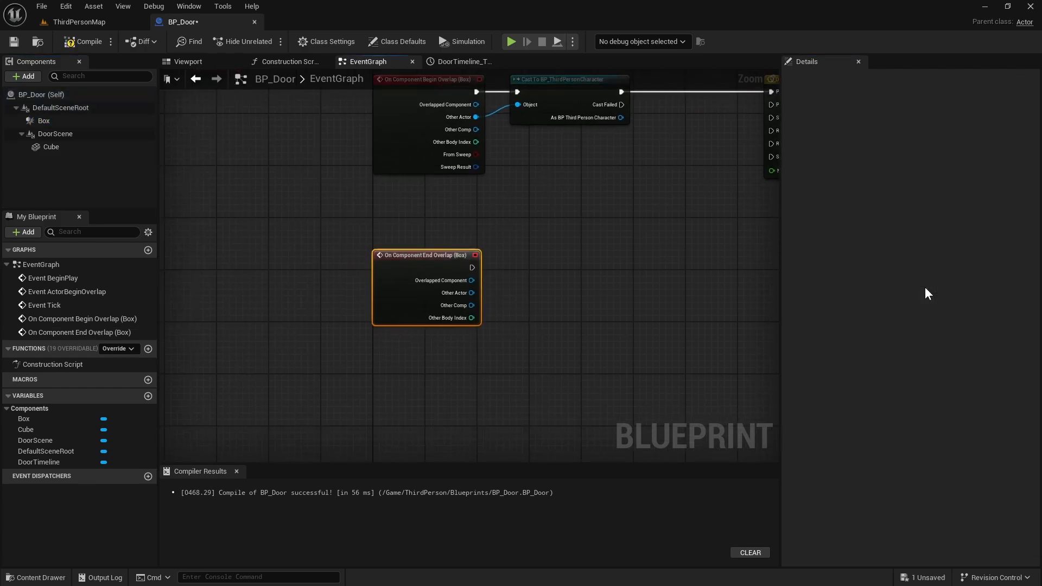
Add a Cast To BP_ThirdPersonCharacter node from the end overlap event's Other Actor output, with the event's execution driving it
right_click_drag(589, 247, 427, 339)
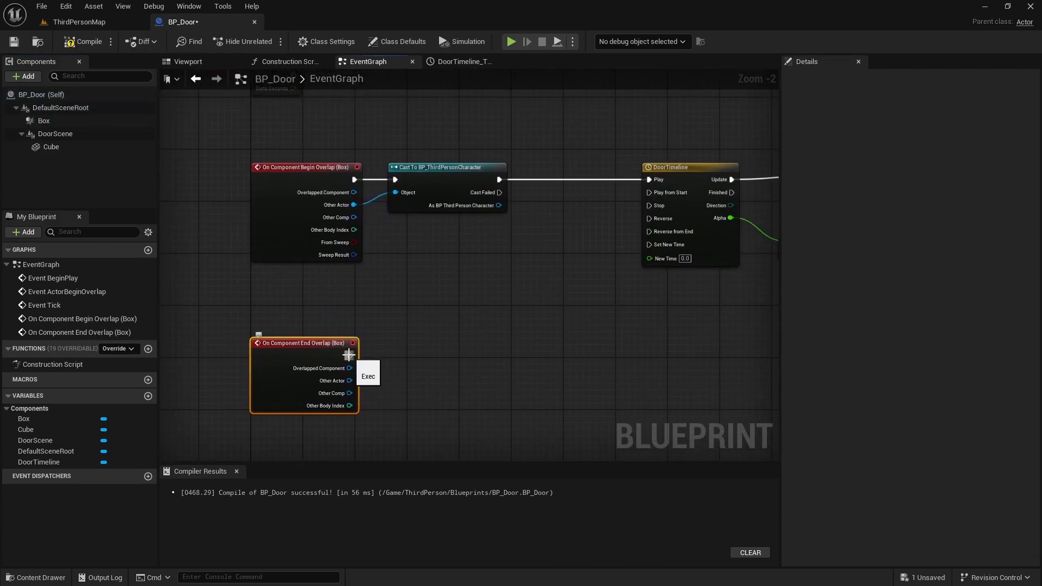
left_click_drag(348, 355, 431, 357)
left_click_drag(350, 381, 396, 379)
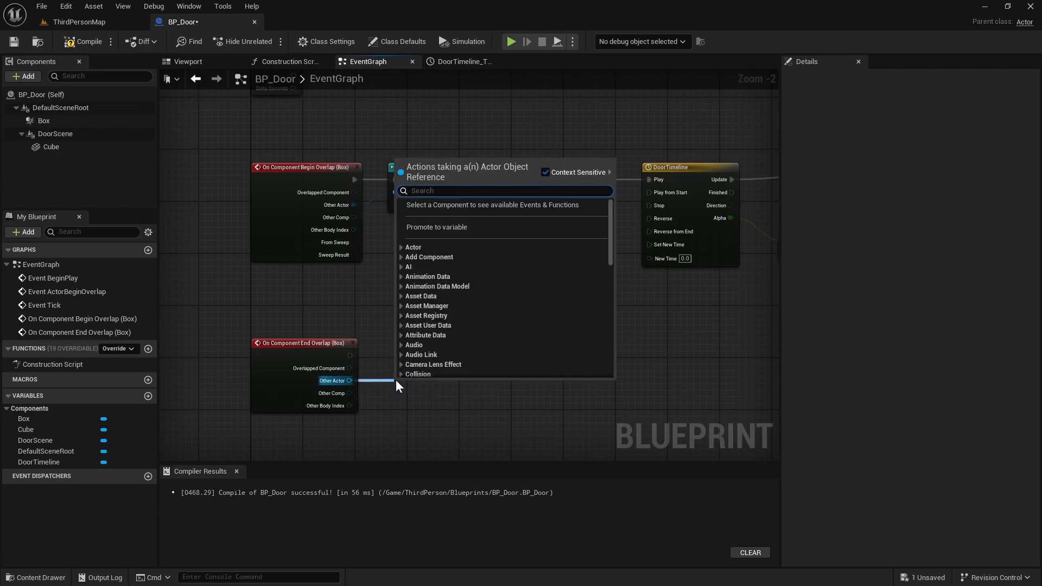
type("cast to b")
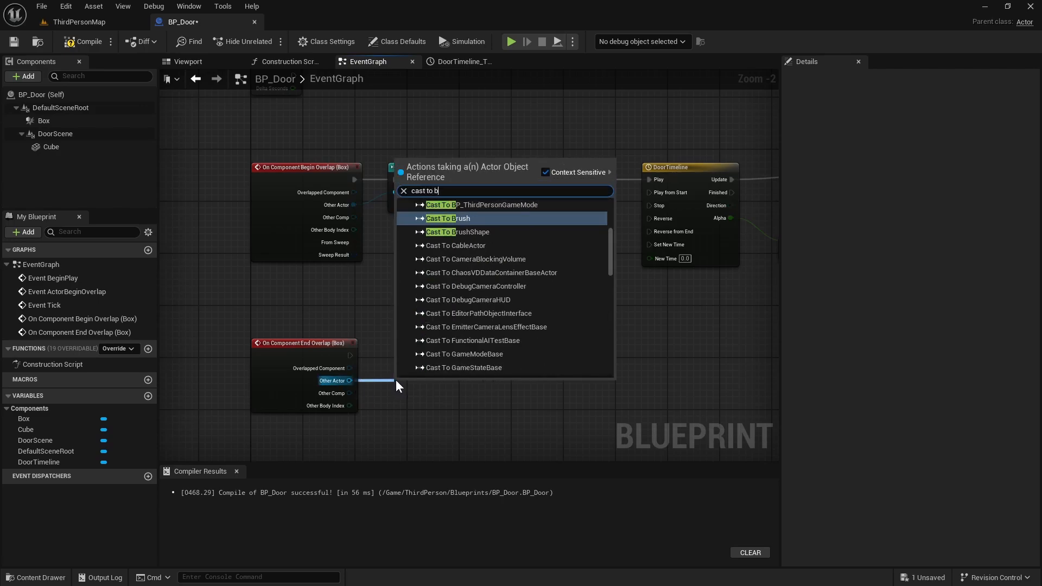
type("p thi")
key("Up")
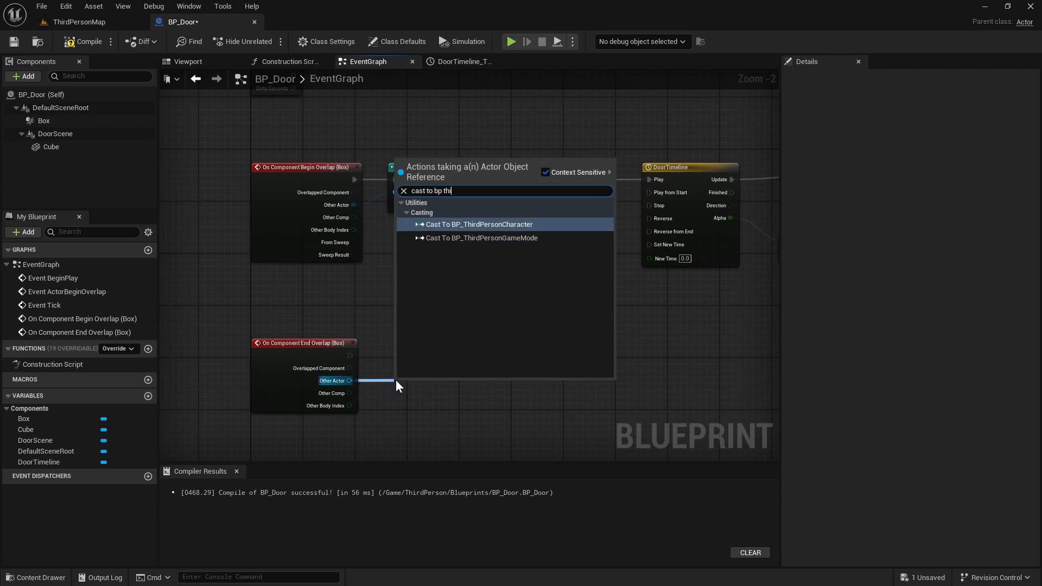
key("Return")
Connect the end overlap cast's successful execution output to DoorTimeline's Reverse input and align the cast with its event
left_click_drag(464, 386, 648, 219)
left_click_drag(275, 330, 464, 324)
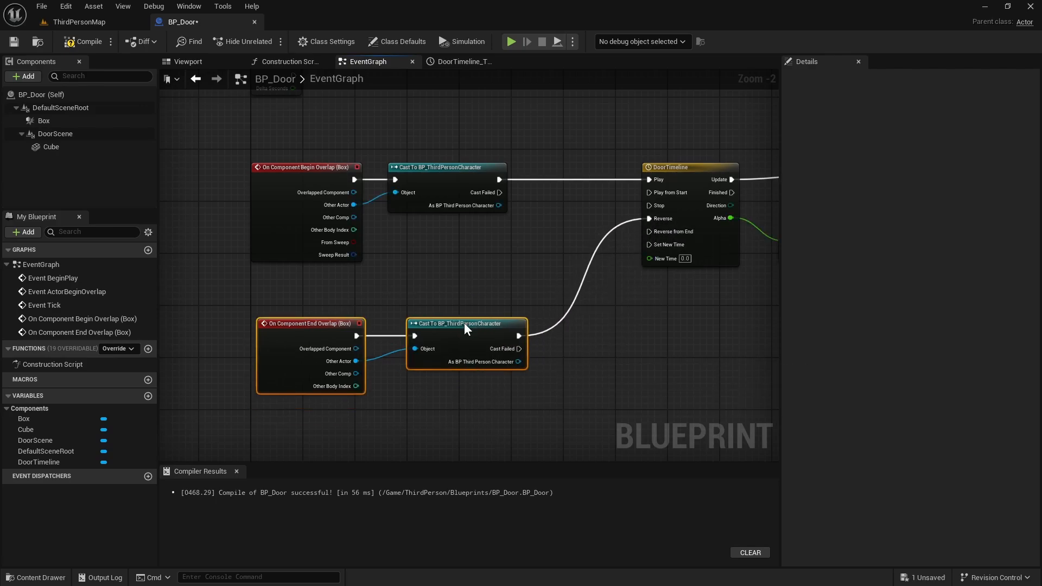
left_click(477, 282)
Review the connections from DoorTimeline to Set Relative Location, and compile and save BP_Door
right_click_drag(717, 321, 542, 337)
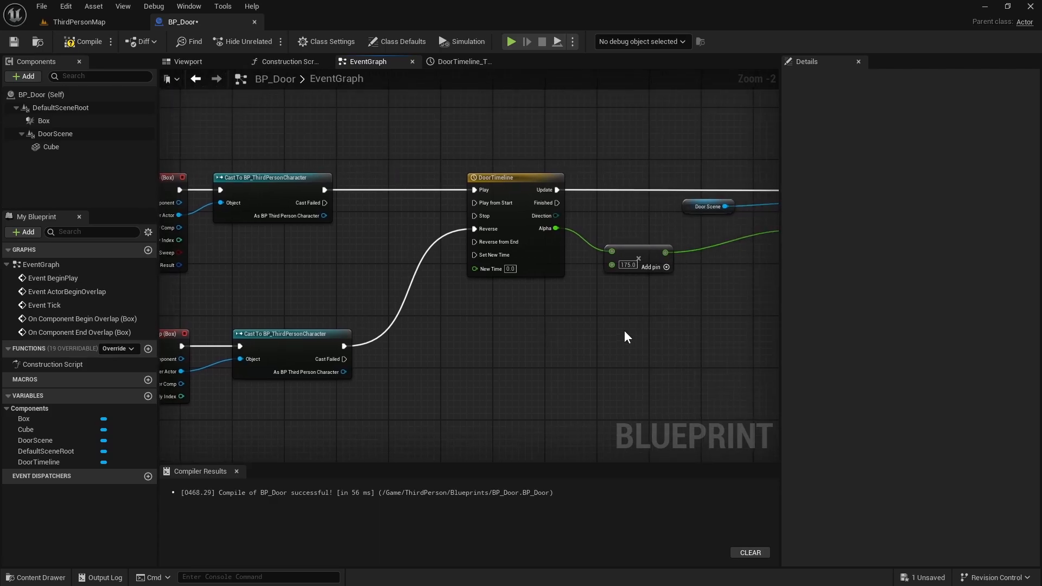
right_click_drag(684, 318, 505, 336)
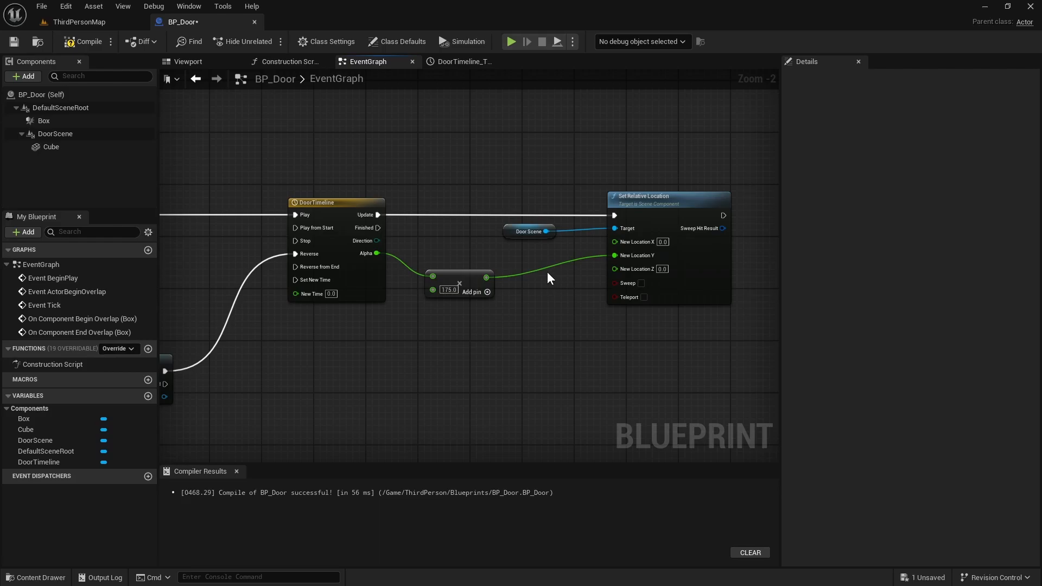
left_click(86, 41)
Place a BP_Door in ThirdPersonMap on the open floor at about X 1570, Y 1110, Z 0
left_click(91, 24)
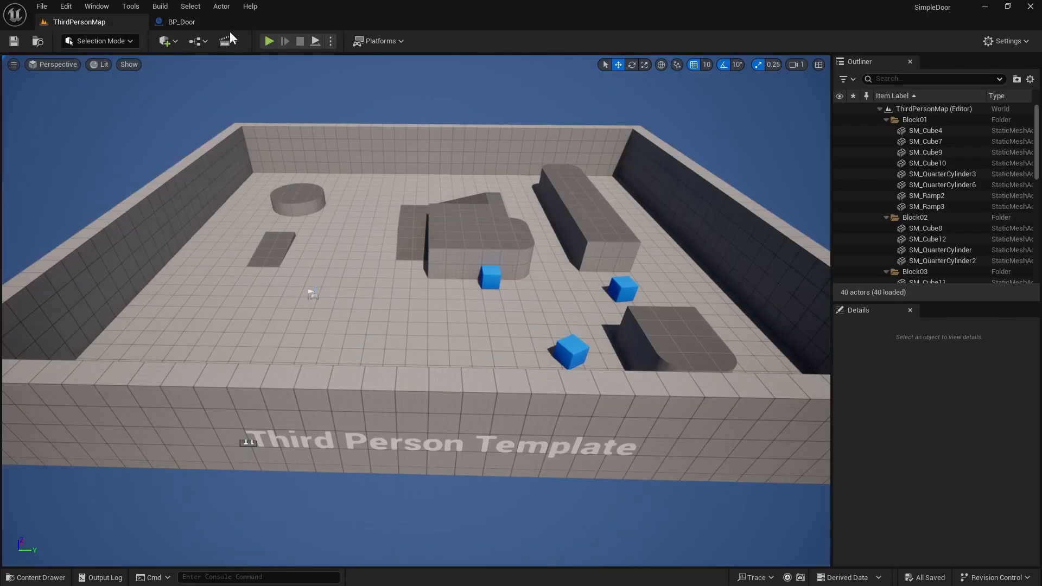
left_click(35, 578)
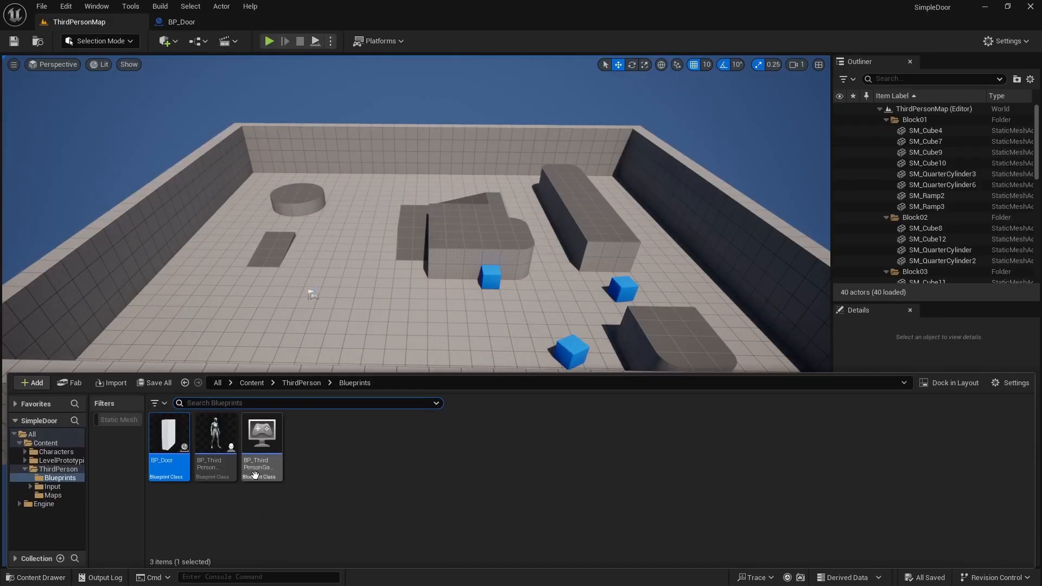
left_click_drag(161, 455, 337, 247)
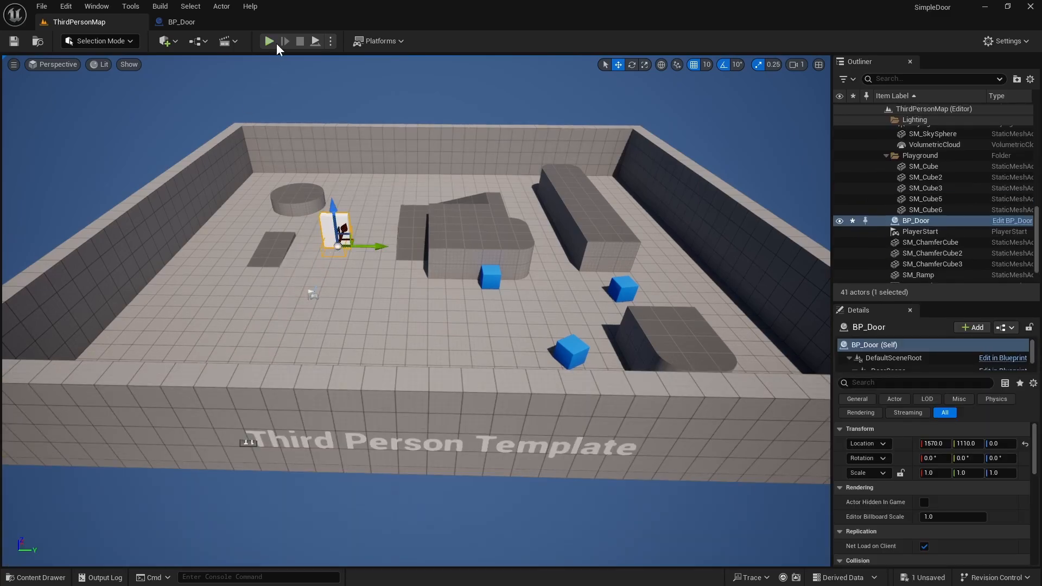
Play-test ThirdPersonMap, running the character through the door and back toward it, and end the session
left_click(269, 41)
left_click(269, 120)
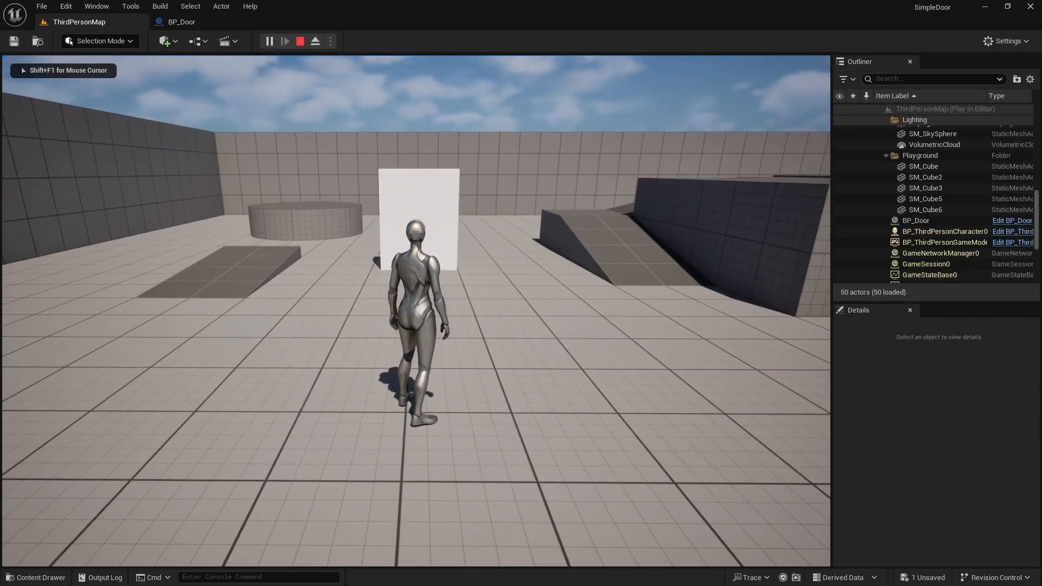
key("w")
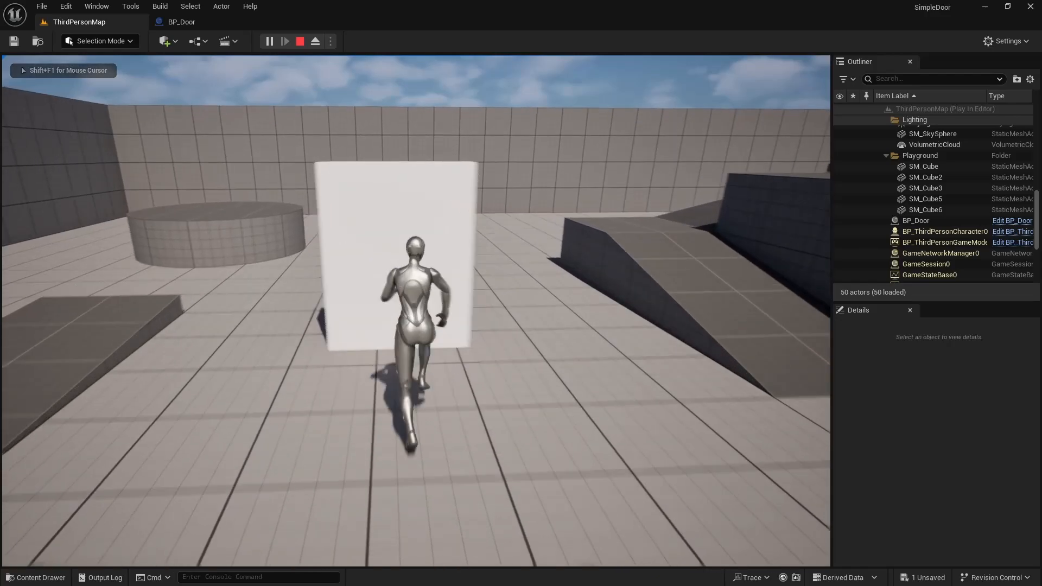
key("w")
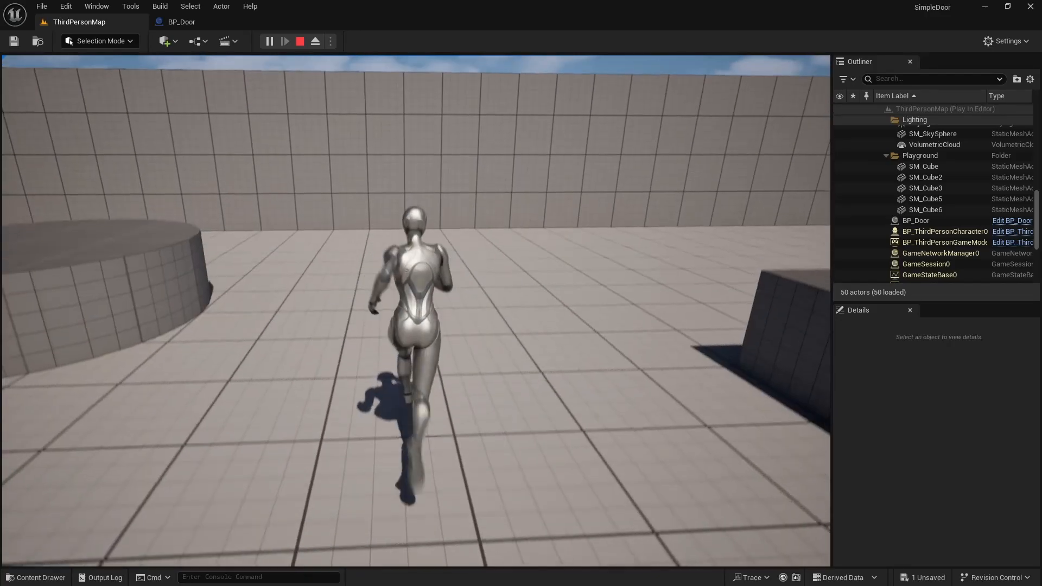
key("w")
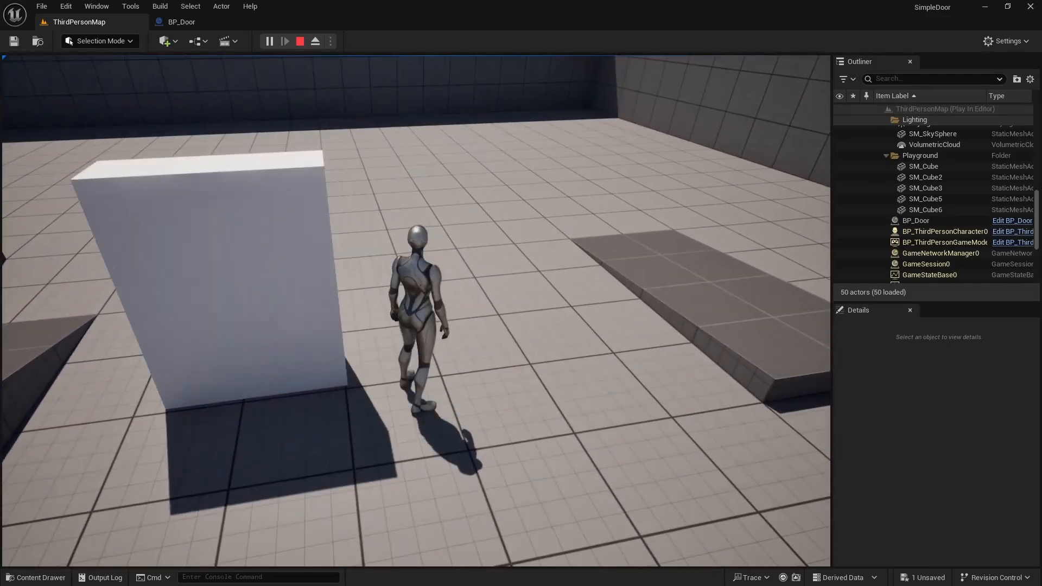
key("w")
key("Escape")
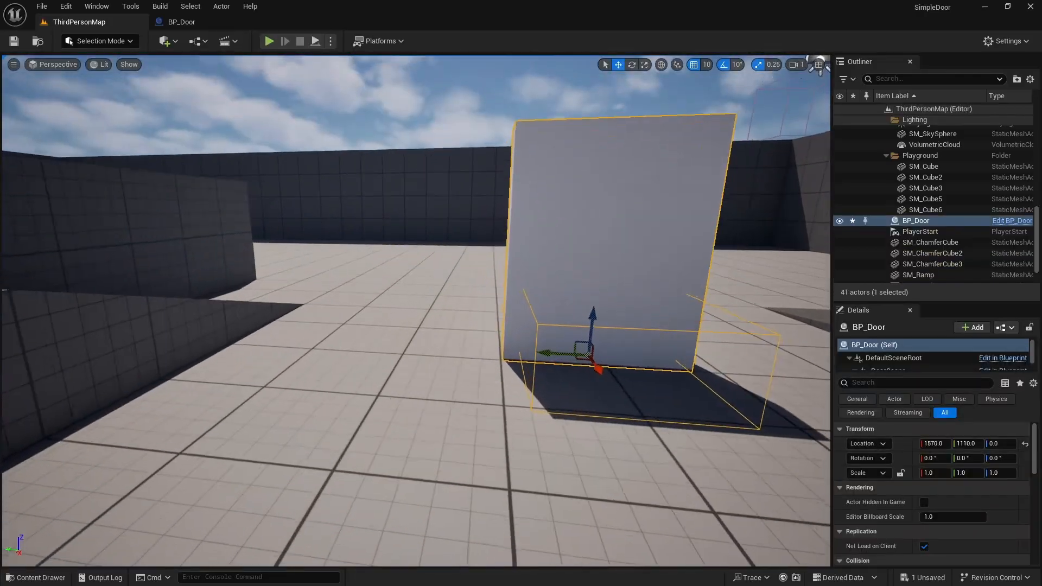
Raise the placed BP_Door slightly off the floor to Z 10 and save the level
right_click_drag(416, 311, 401, 285)
key("q")
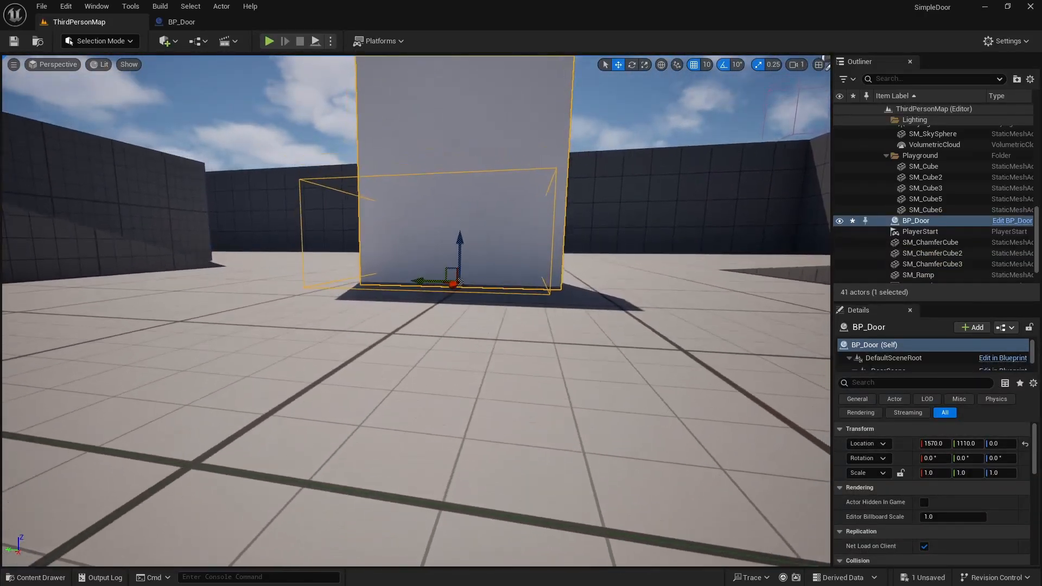
left_click_drag(458, 245, 460, 243)
key("f")
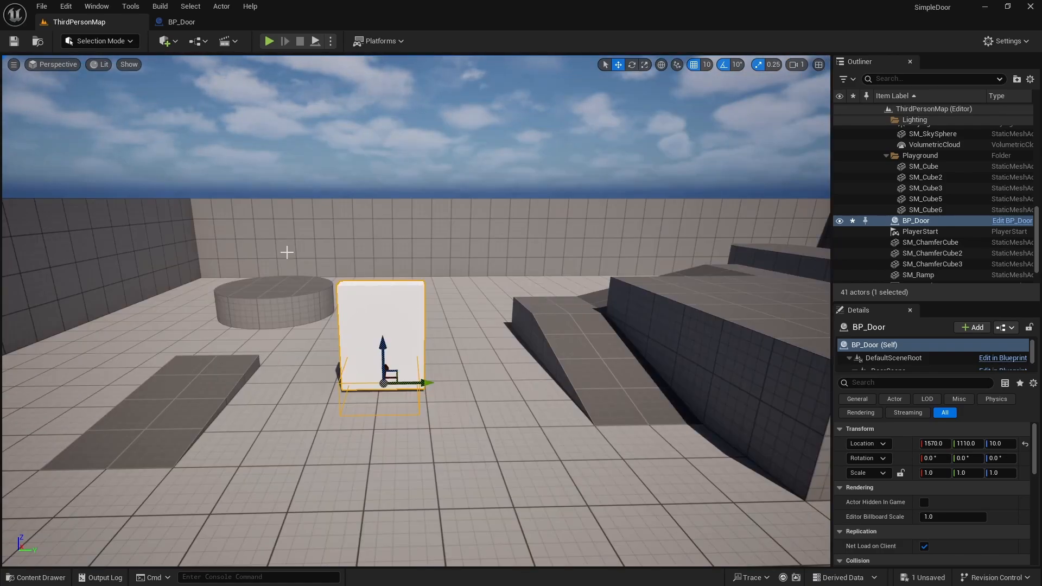
left_click(13, 42)
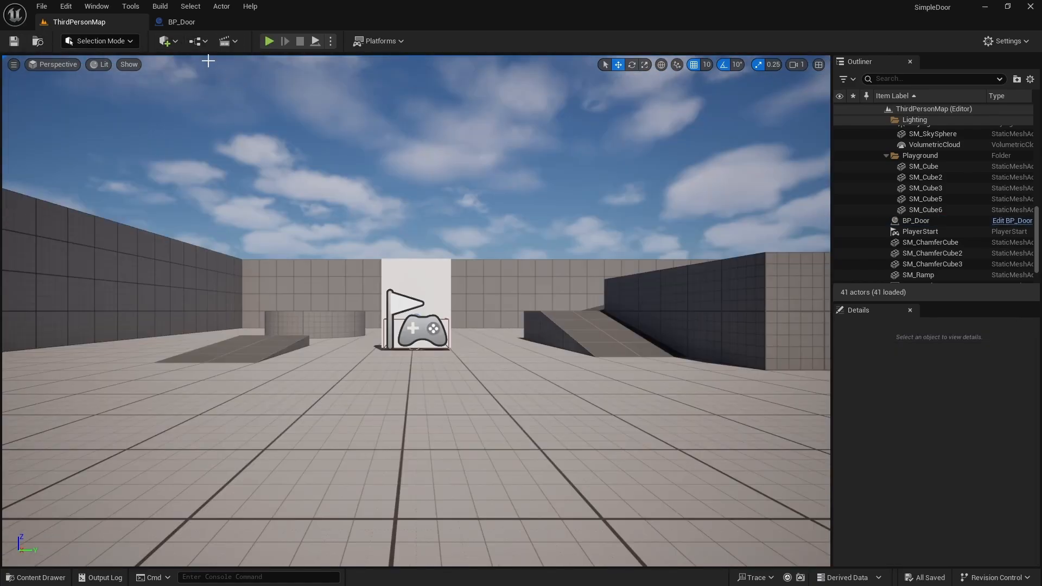
Show the BP_Door Blueprint's 3D view and duplicate the door's Cube component, keeping the suggested name
left_click(182, 22)
left_click(188, 61)
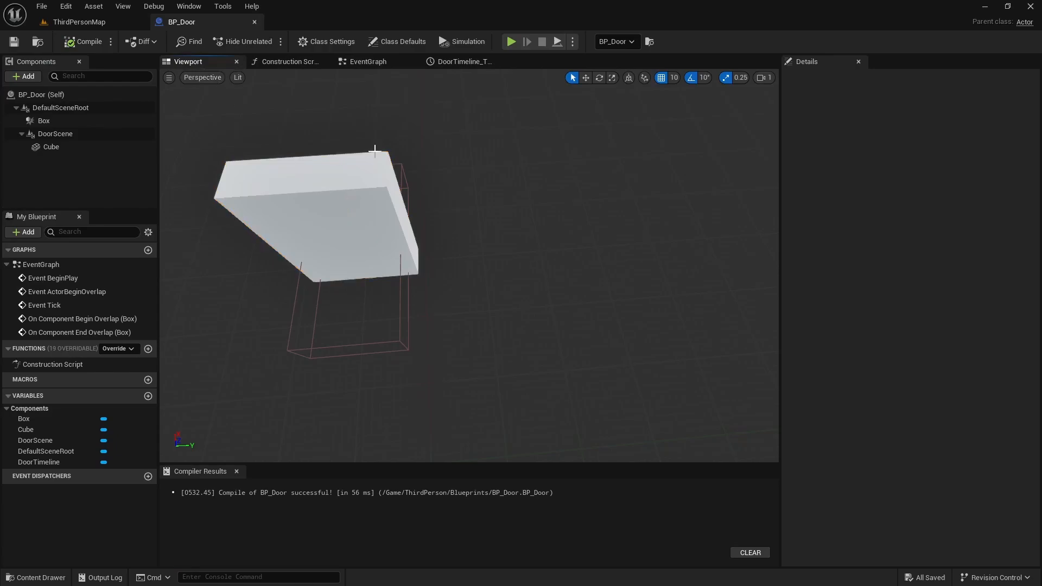
right_click_drag(469, 266, 432, 163)
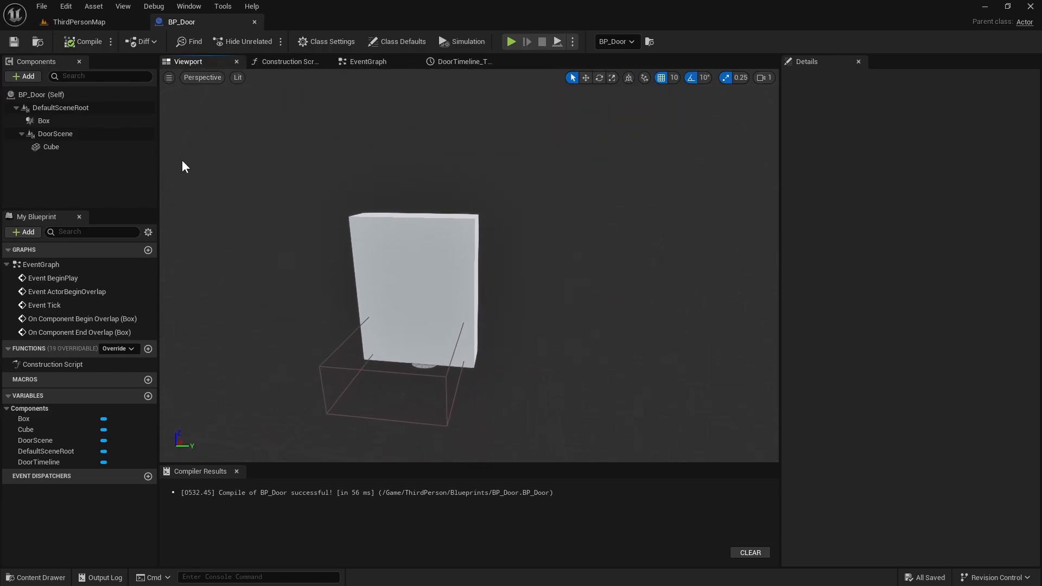
left_click(54, 148)
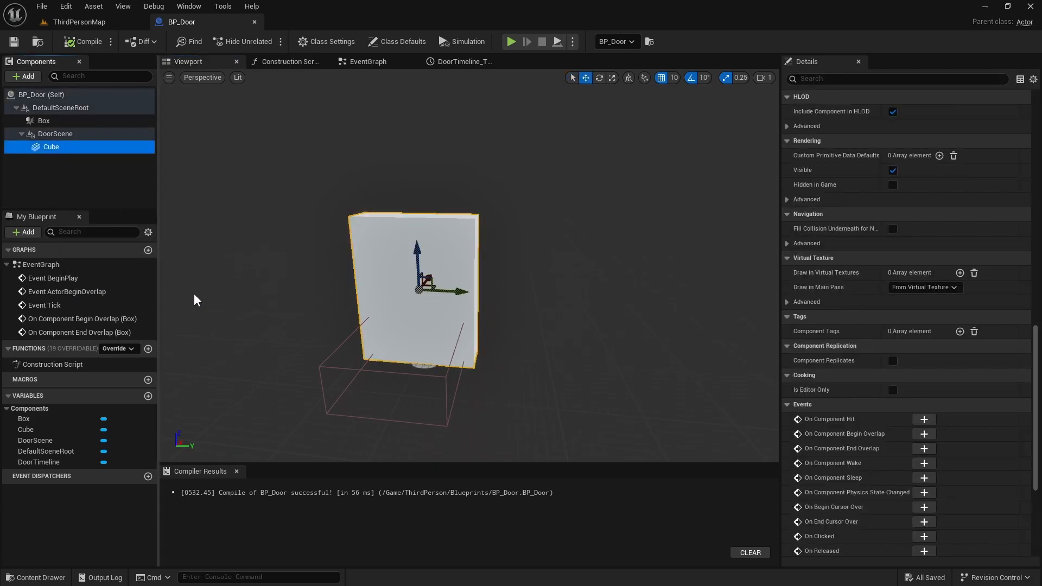
key("ctrl+d")
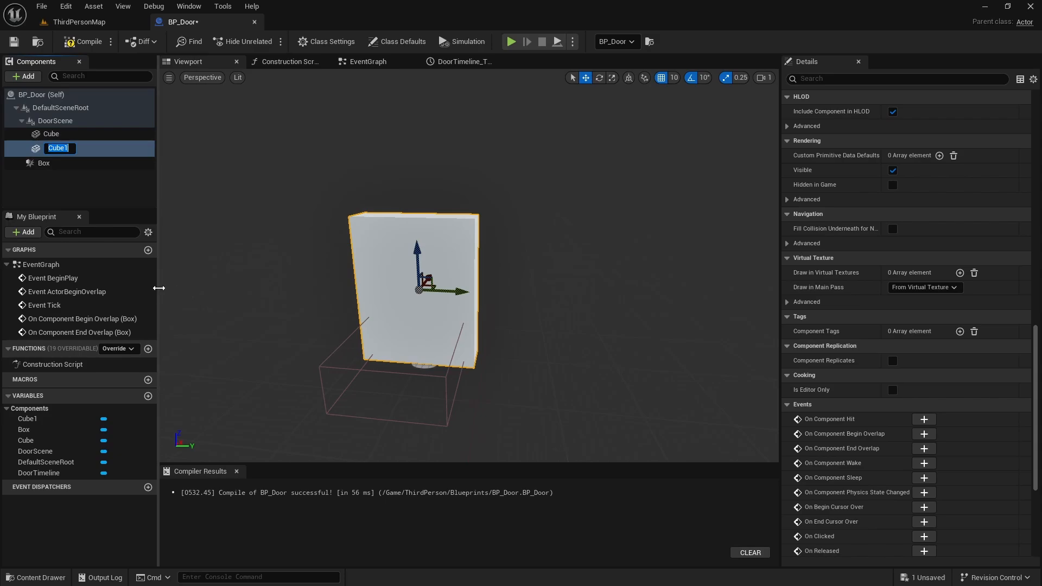
key("Return")
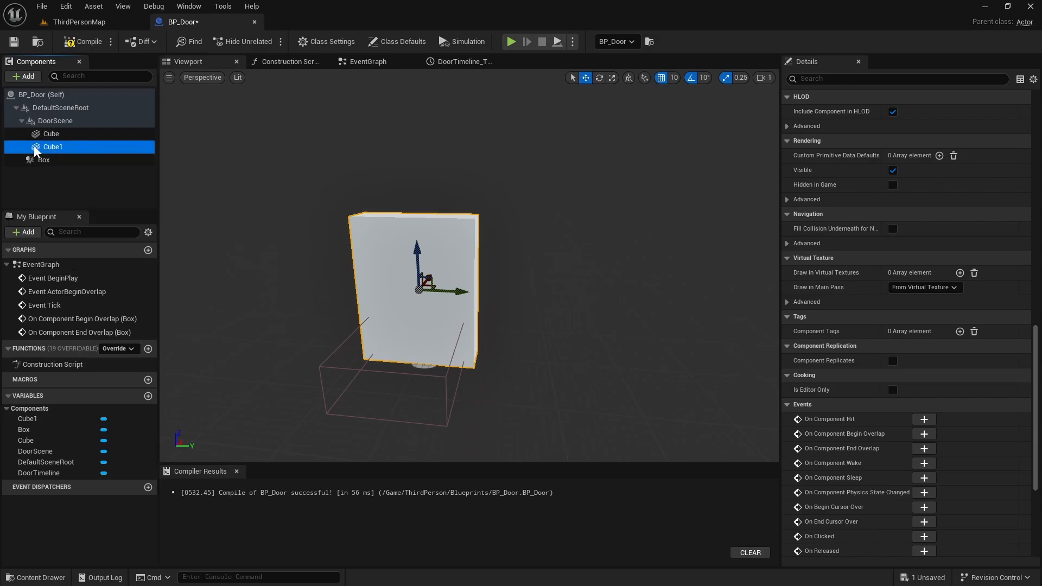
Reparent Cube1 from DoorScene to DefaultSceneRoot and move it to Y 170, beside the door
left_click(22, 123)
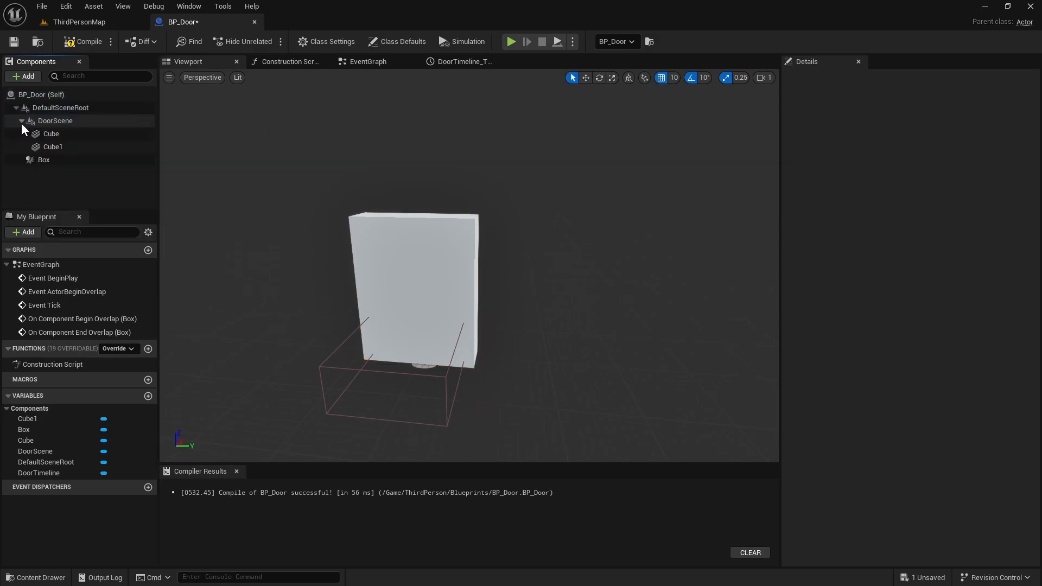
left_click(22, 121)
left_click(52, 146)
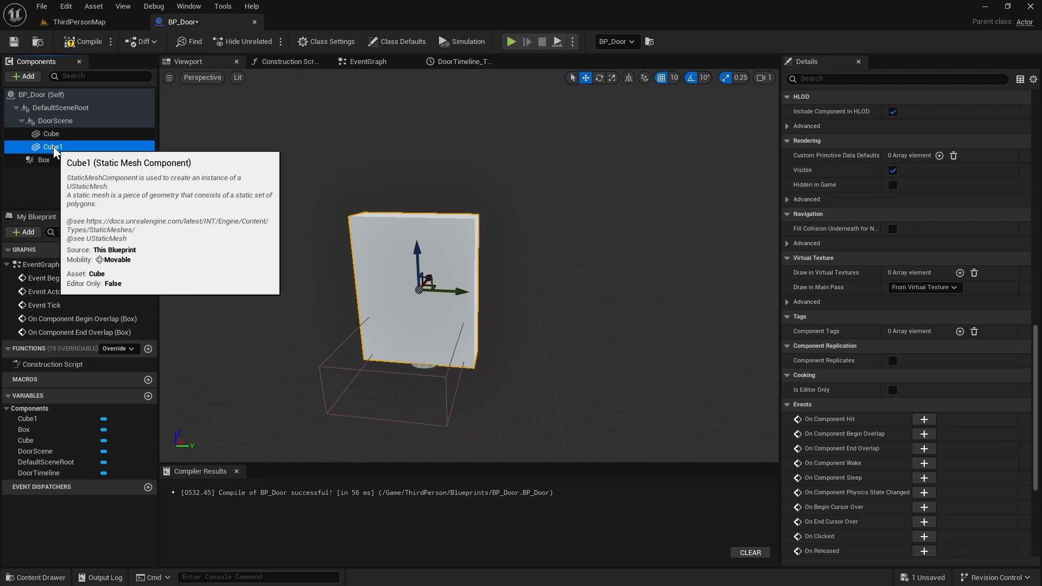
left_click_drag(54, 146, 41, 122)
left_click(22, 122)
left_click(67, 122)
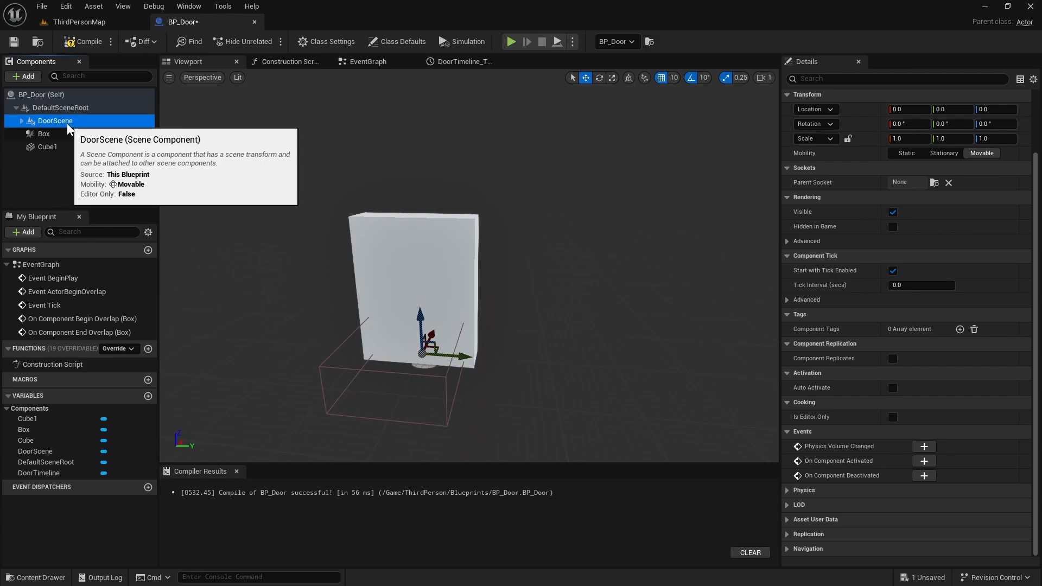
left_click(62, 145)
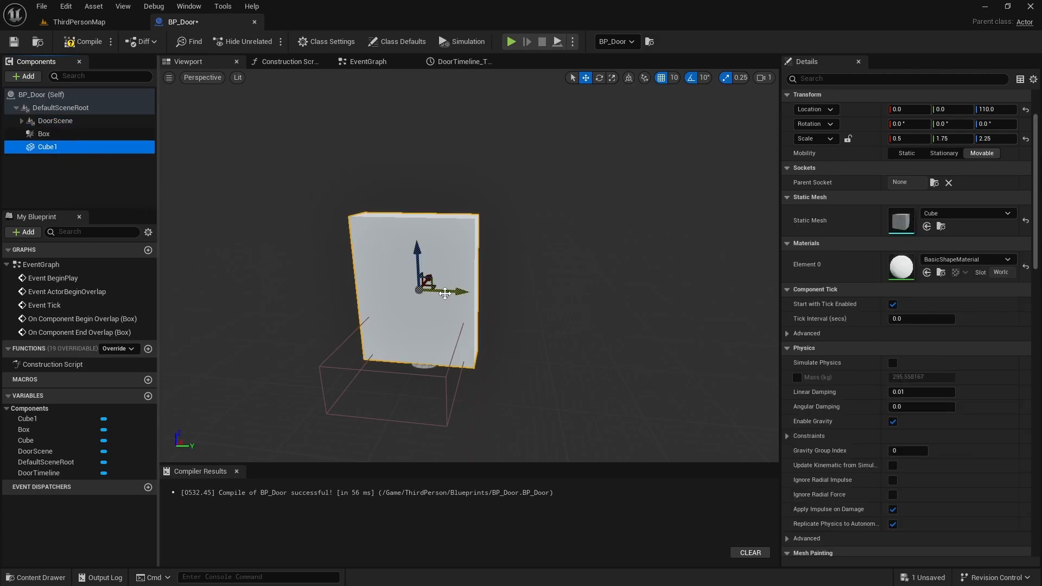
left_click_drag(445, 293, 565, 301)
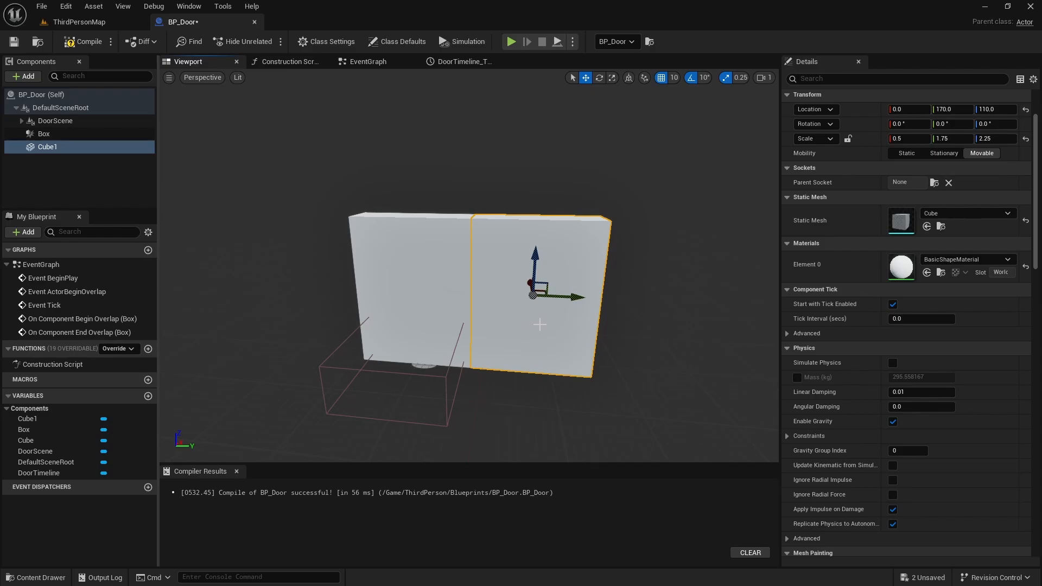
Find CubeMaterial by searching for "cube" and assign it to Cube1's Element 0 material slot
left_click(961, 260)
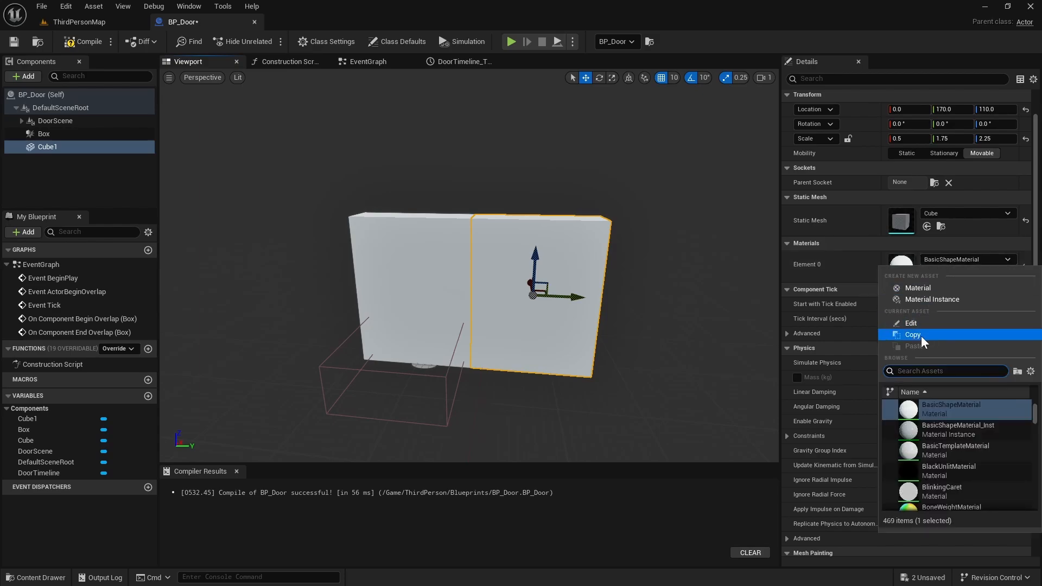
type("cube")
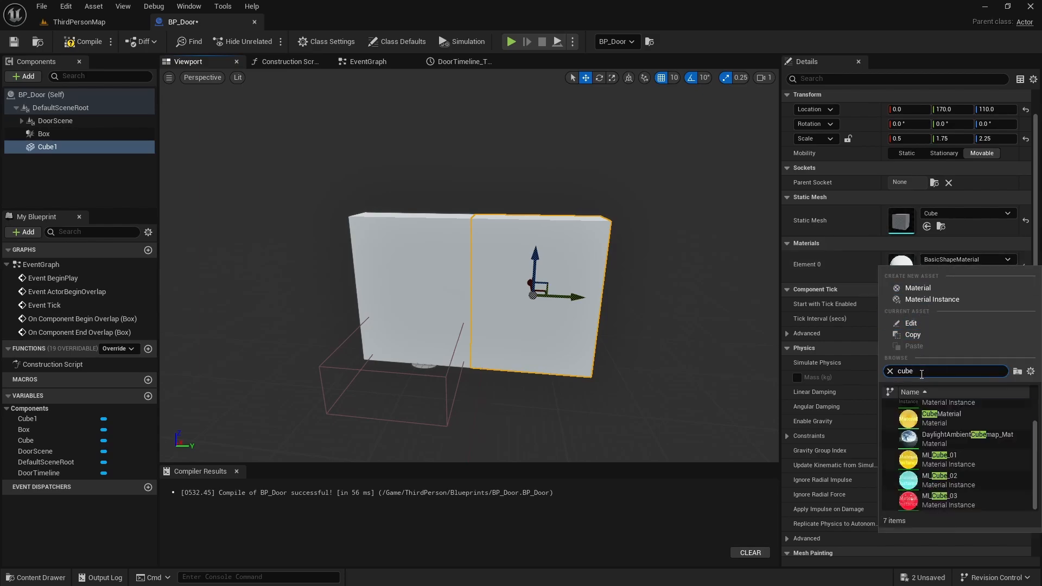
mouse_move(950, 415)
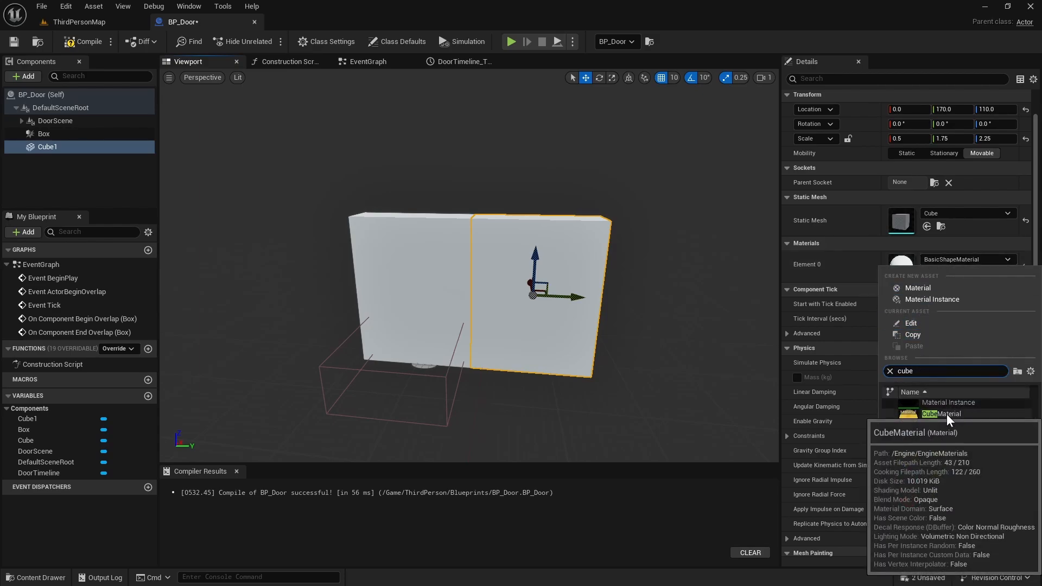
scroll(959, 428, "up", 2)
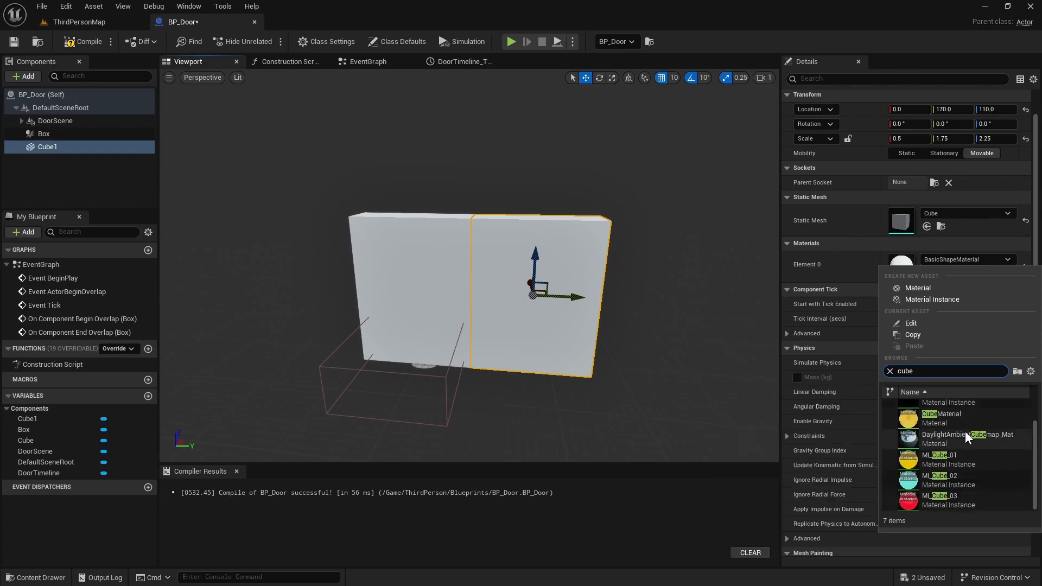
mouse_move(946, 452)
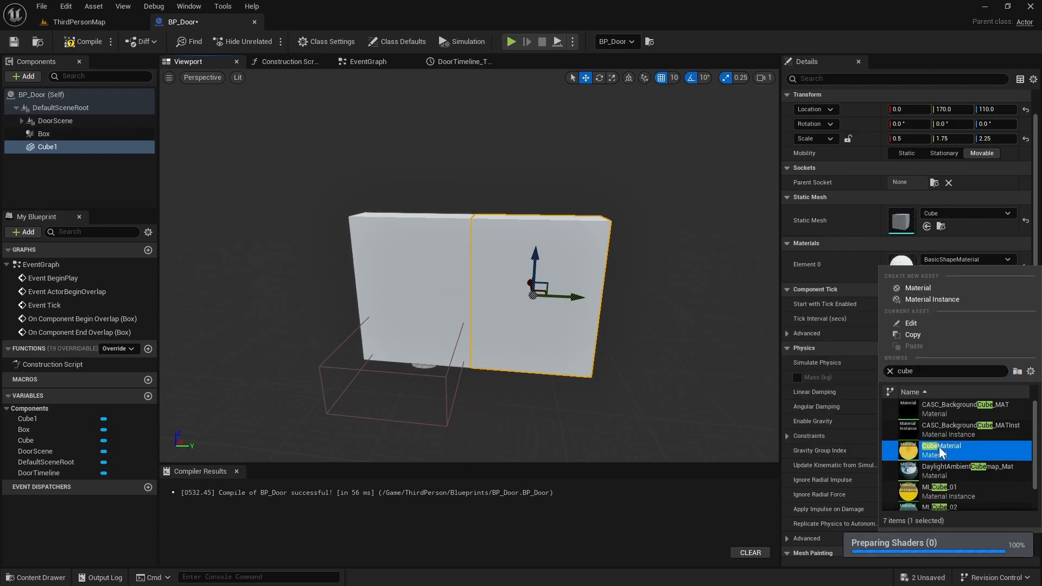
left_click(939, 447)
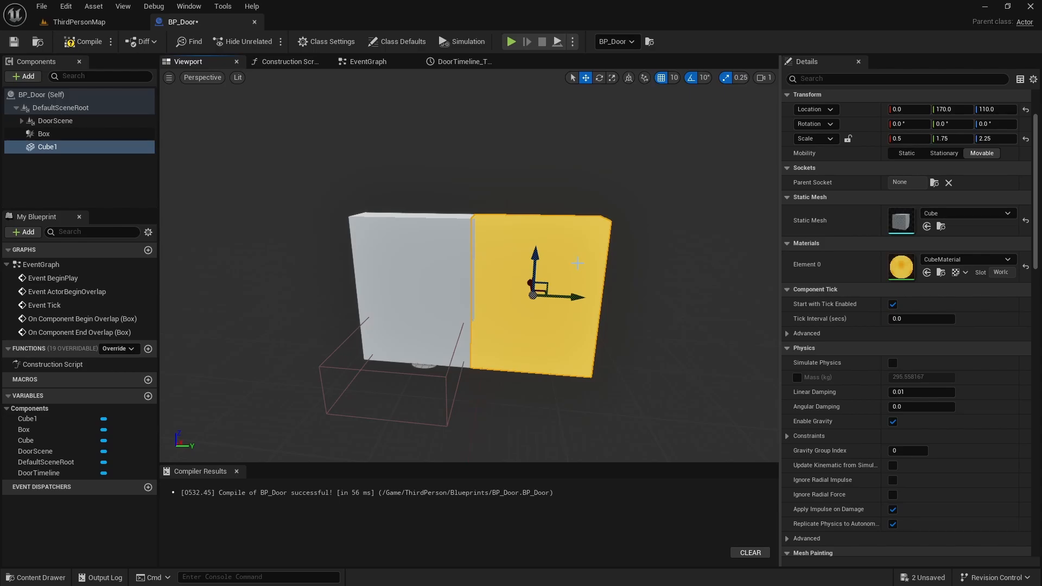
Duplicate the yellow wall piece Cube1 and move the copy to Y -170, on the door's opposite side
key("ctrl+d")
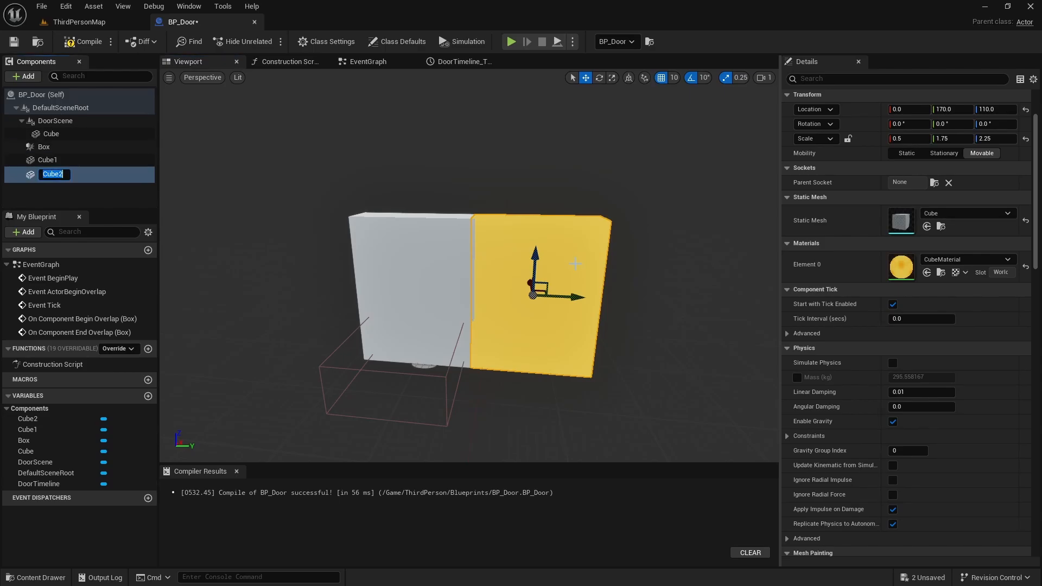
left_click_drag(578, 300, 341, 294)
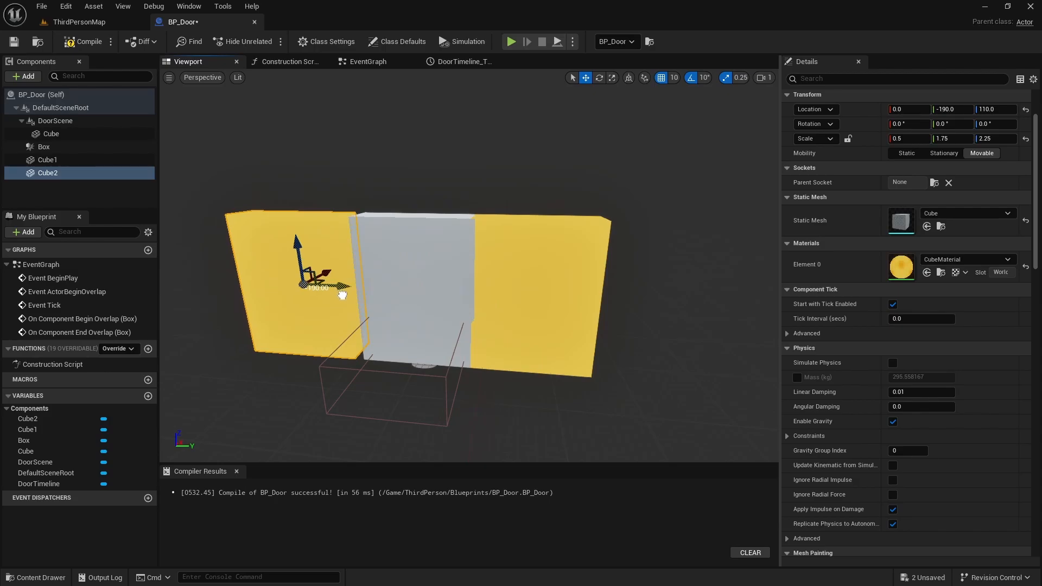
right_click_drag(351, 296, 367, 319)
right_click_drag(484, 296, 524, 310)
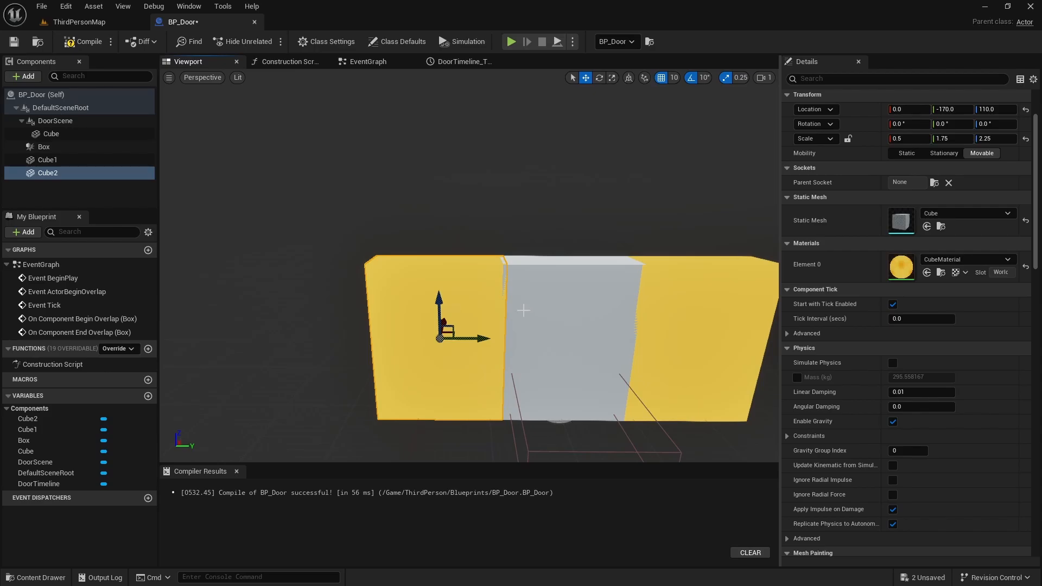
Duplicate Cube2 and raise the copy to Z 330, directly above the side wall
key("ctrl+d")
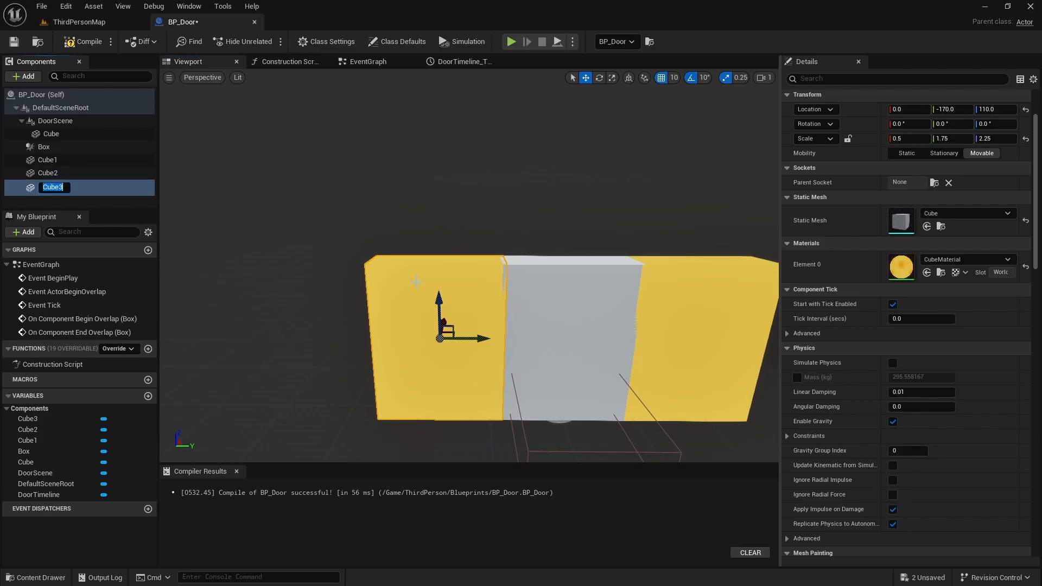
left_click_drag(440, 305, 455, 125)
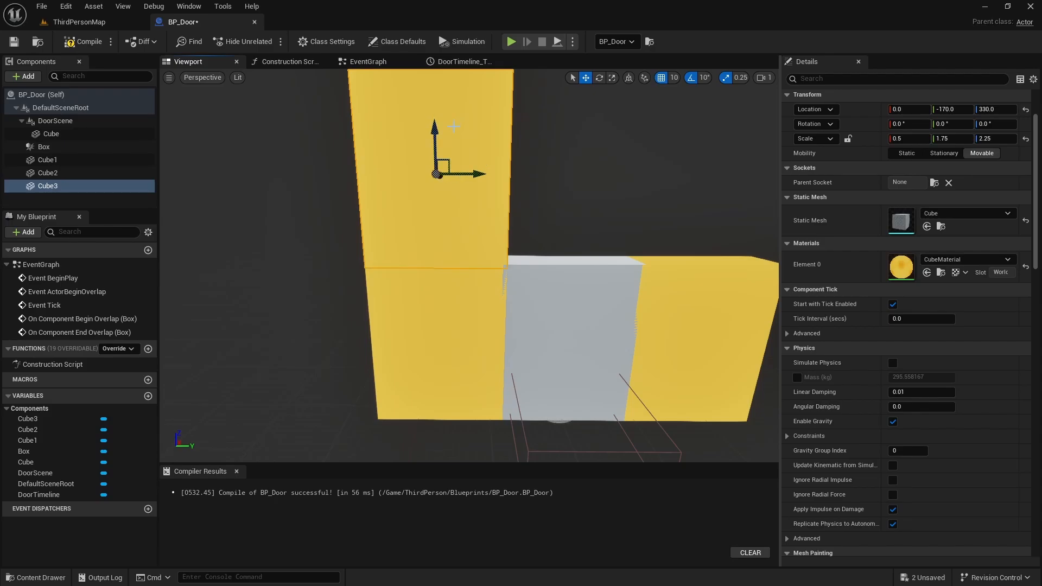
Widen Cube3 to a Y scale of 5.25 and center it over the door at Y 0
right_click_drag(507, 207, 508, 194)
right_click_drag(565, 215, 556, 216)
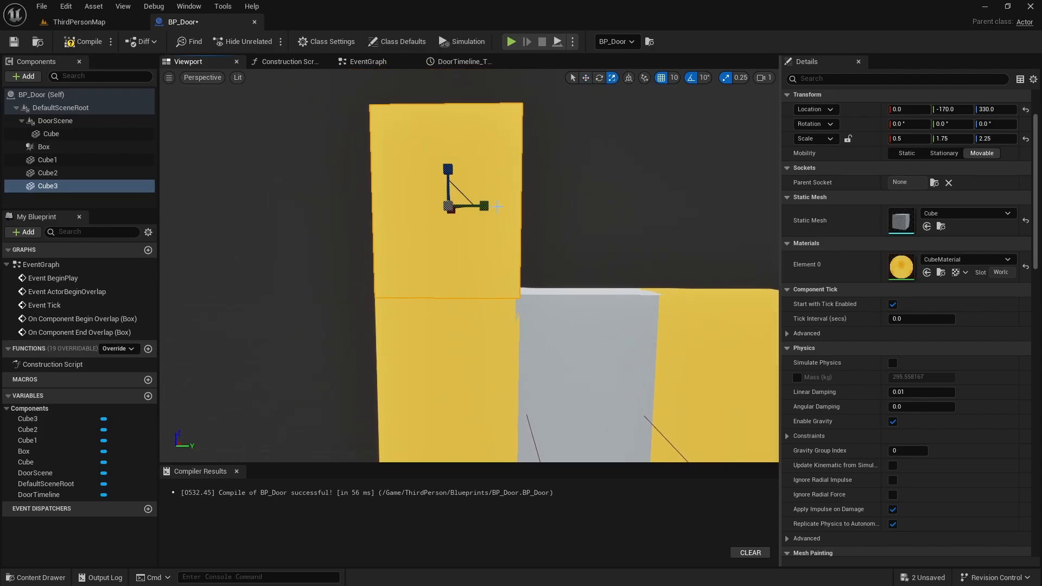
left_click_drag(498, 206, 559, 207)
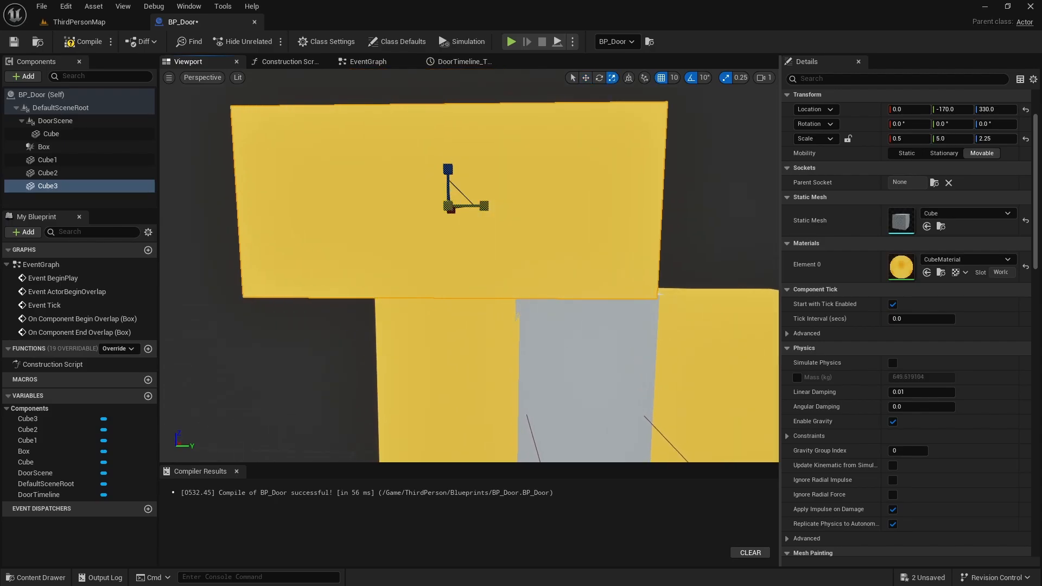
left_click_drag(469, 207, 607, 200)
key("d")
right_click_drag(608, 200, 613, 203)
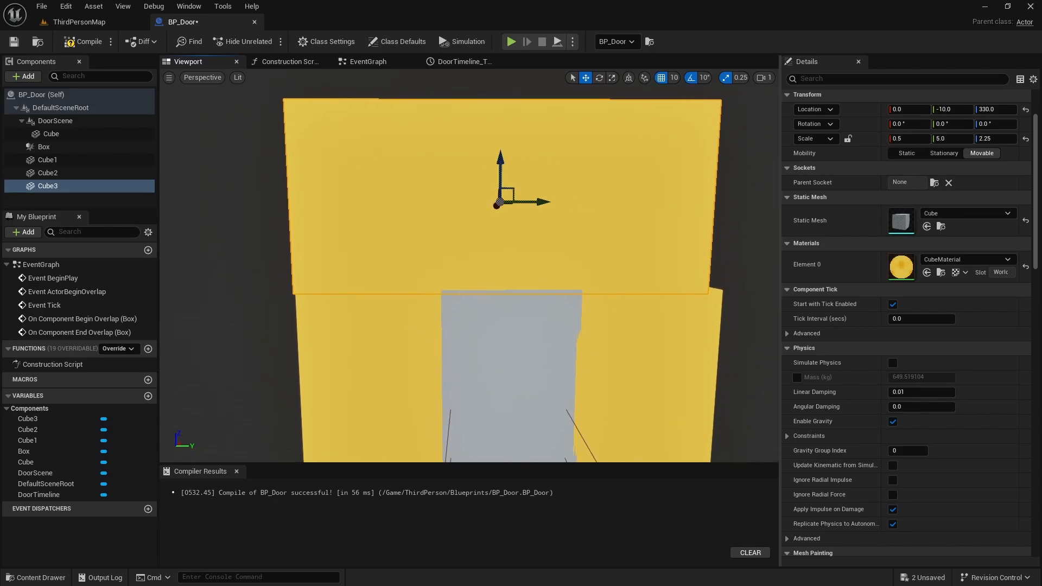
key("r")
left_click_drag(520, 201, 541, 202)
key("w")
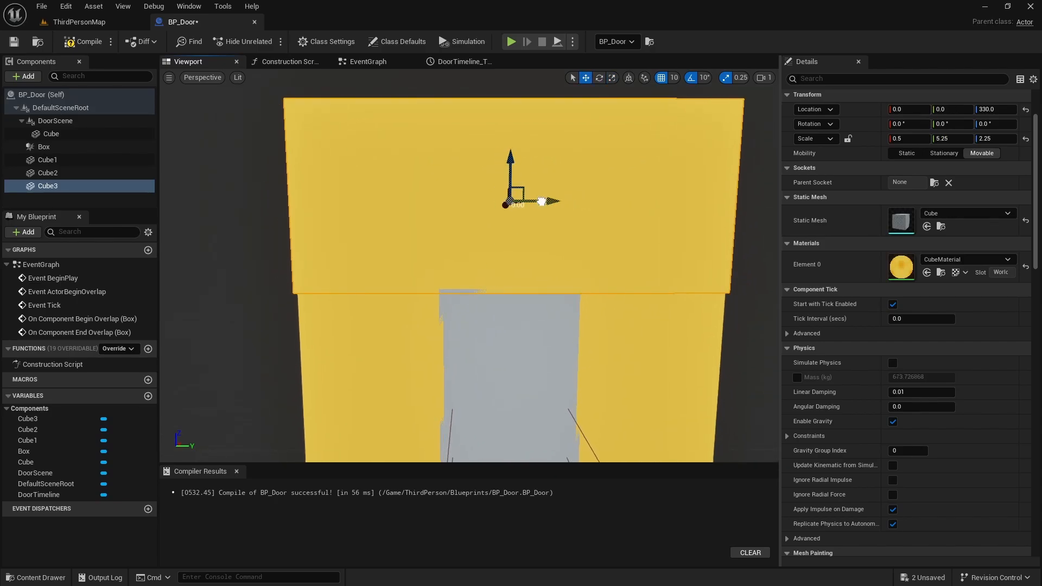
Reduce Cube3's Z scale to 0.75 and lower it to Z 260 as the lintel above the door
right_click_drag(541, 201, 543, 223)
key("s")
key("a")
key("d")
key("w")
key("s")
key("w")
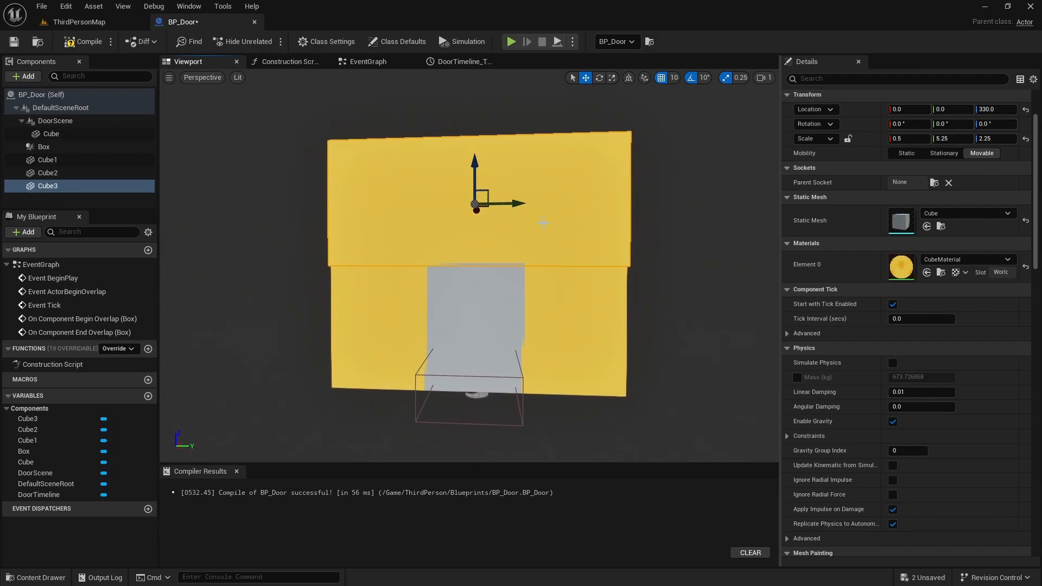
left_click_drag(472, 168, 472, 212)
left_click_drag(474, 170, 471, 206)
right_click_drag(477, 209, 624, 197)
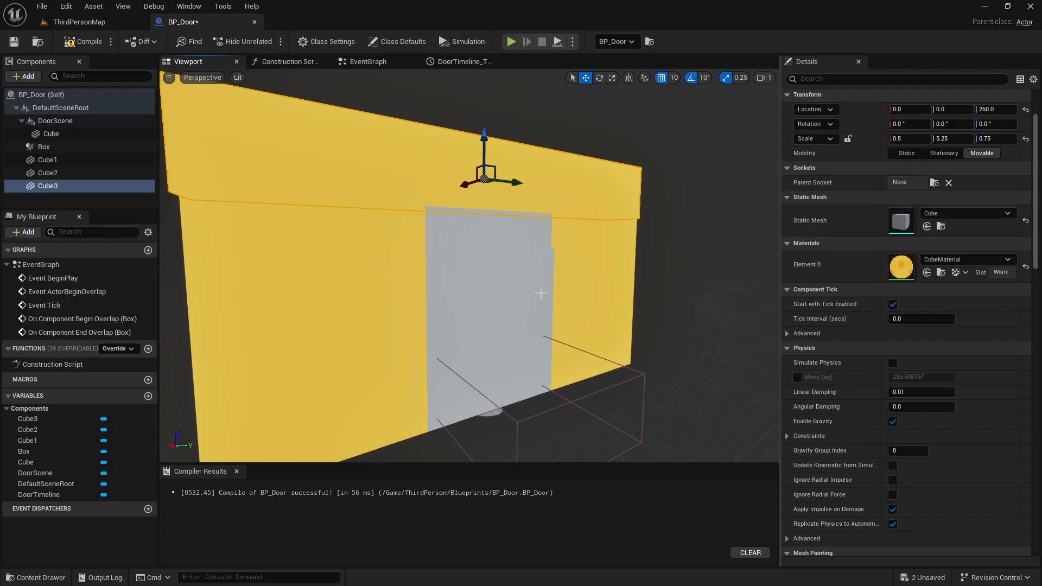
Inspect the yellow wall pieces around the door from several angles, checking their depth relative to the door panel
right_click_drag(587, 281, 661, 295)
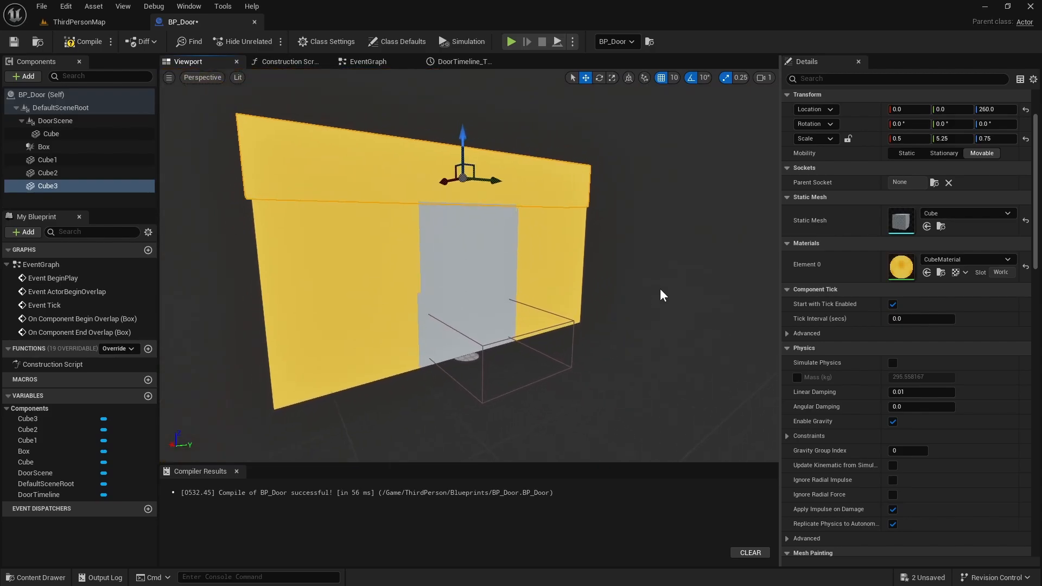
left_click(553, 245)
left_click(366, 281)
left_click(535, 179)
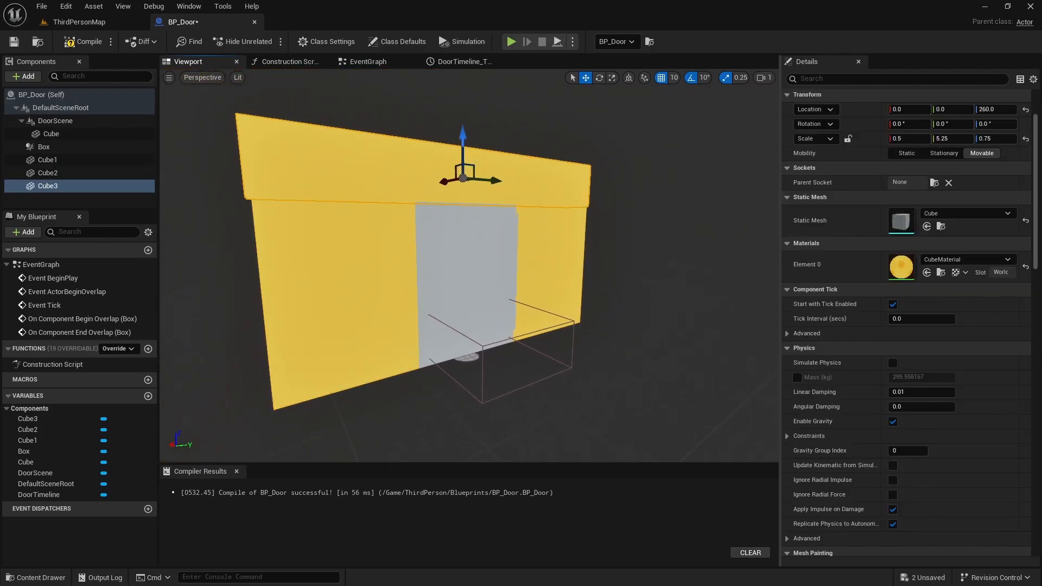
left_click(535, 247)
left_click(379, 246)
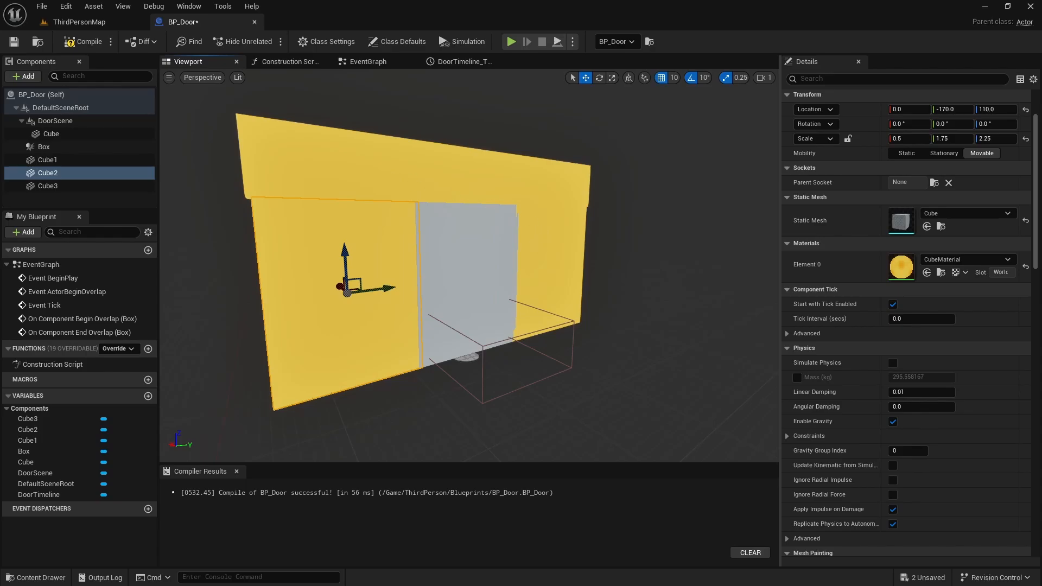
right_click_drag(379, 246, 375, 284)
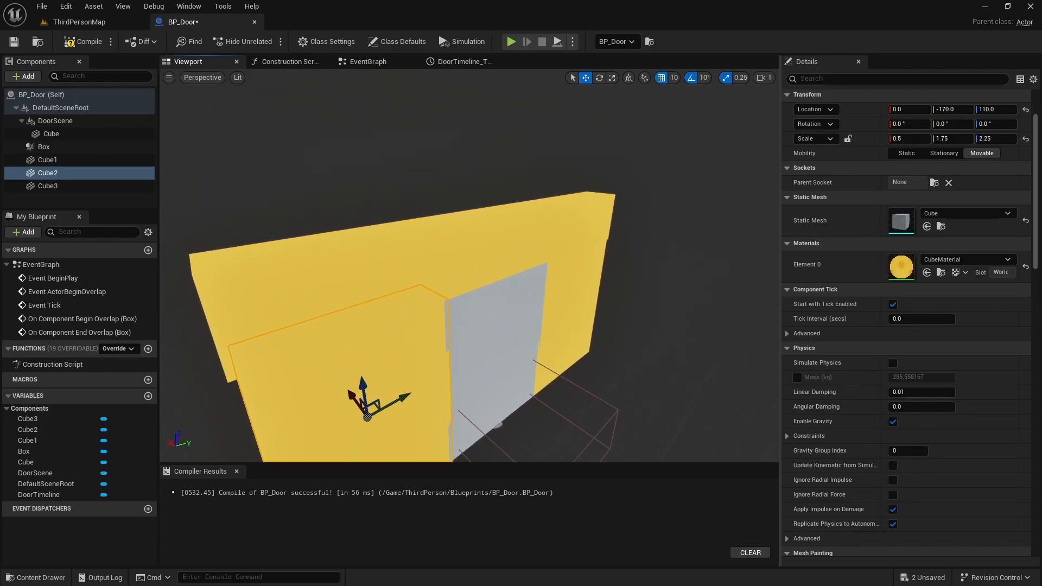
key("s")
mouse_move(491, 263)
right_mouse_down()
mouse_move(502, 270)
mouse_move(490, 263)
right_mouse_up()
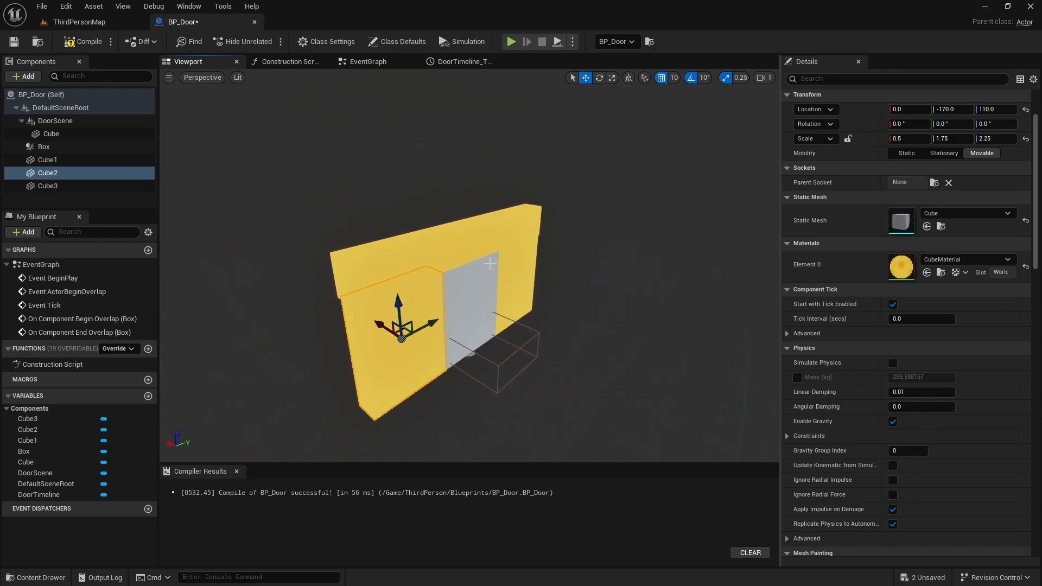
Thicken Cube1, Cube2 and Cube3 together to an X scale of 0.75, and compile and save BP_Door
left_click(55, 163)
left_click(59, 175, "ctrl")
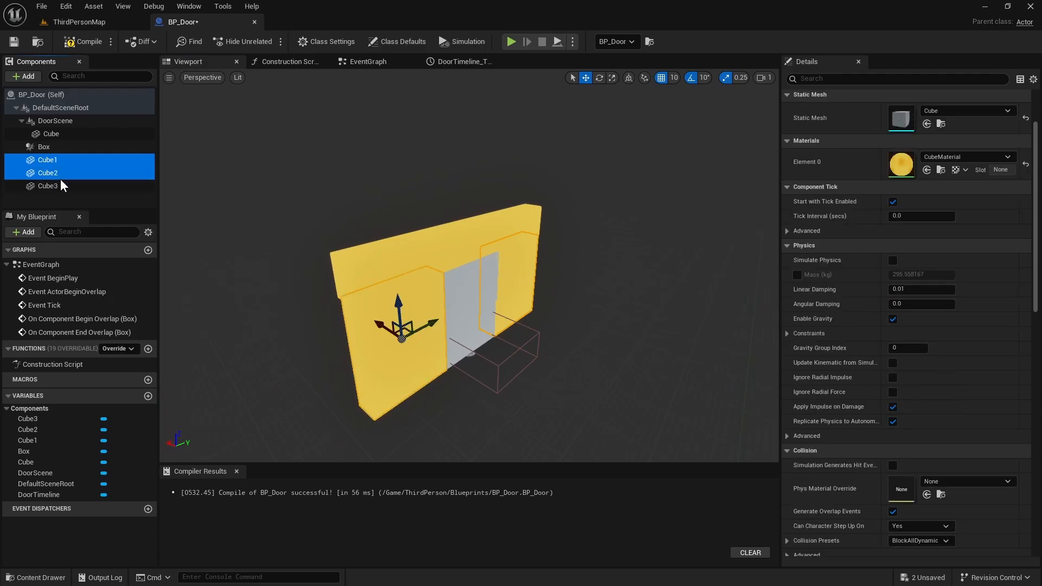
left_click(60, 185, "ctrl")
right_click_drag(304, 239, 332, 240)
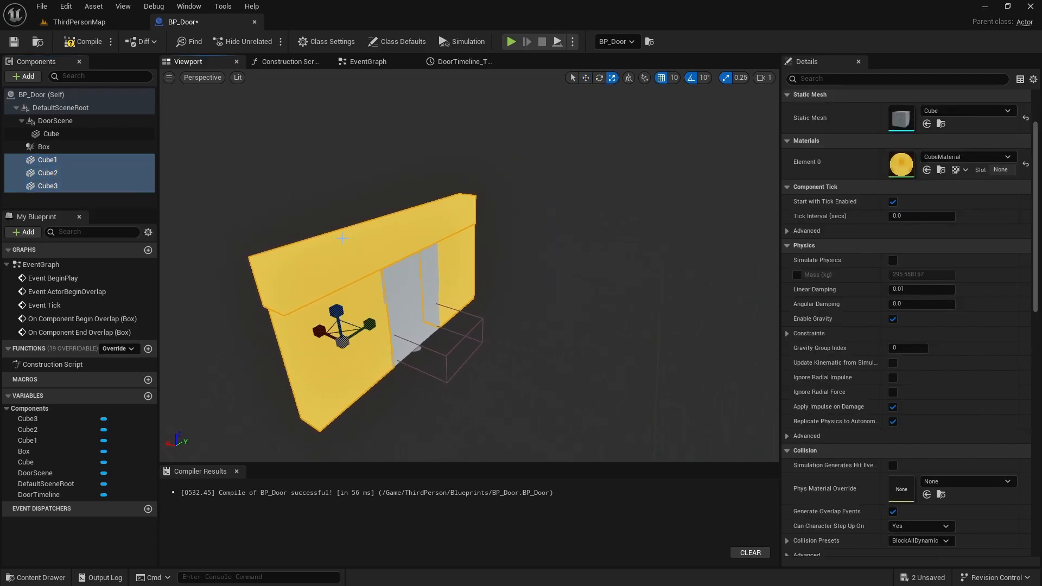
mouse_move(415, 292)
right_mouse_down()
mouse_move(461, 293)
mouse_move(416, 292)
right_mouse_up()
key("s")
key("a")
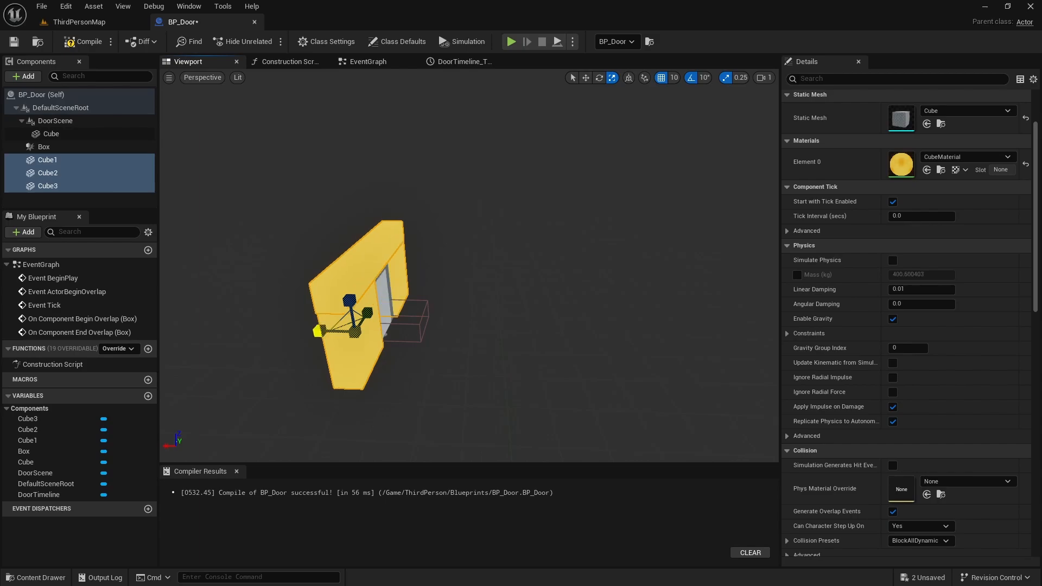
right_click_drag(318, 330, 205, 359)
key("a")
key("d")
key("d")
key("w")
left_click(101, 45)
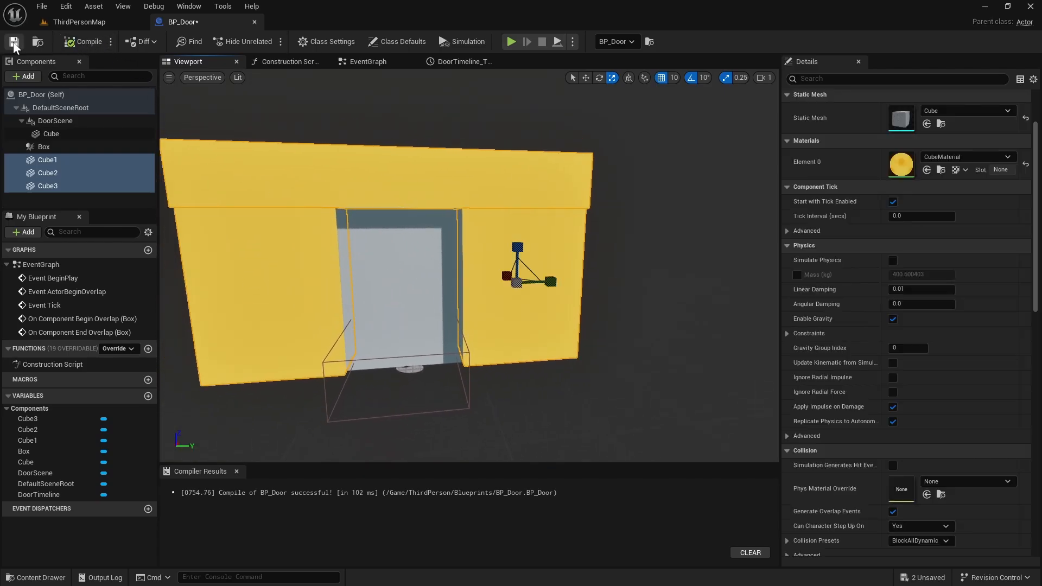
Play ThirdPersonMap and walk the character into and out of the doorway to check how the door slides within the frame
left_click(92, 24)
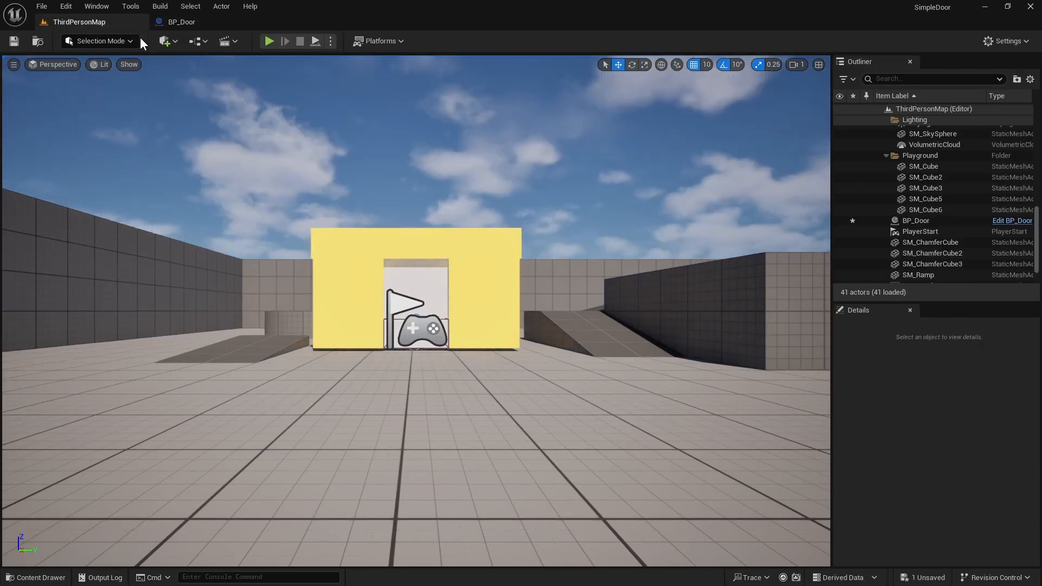
left_click(270, 41)
key("w")
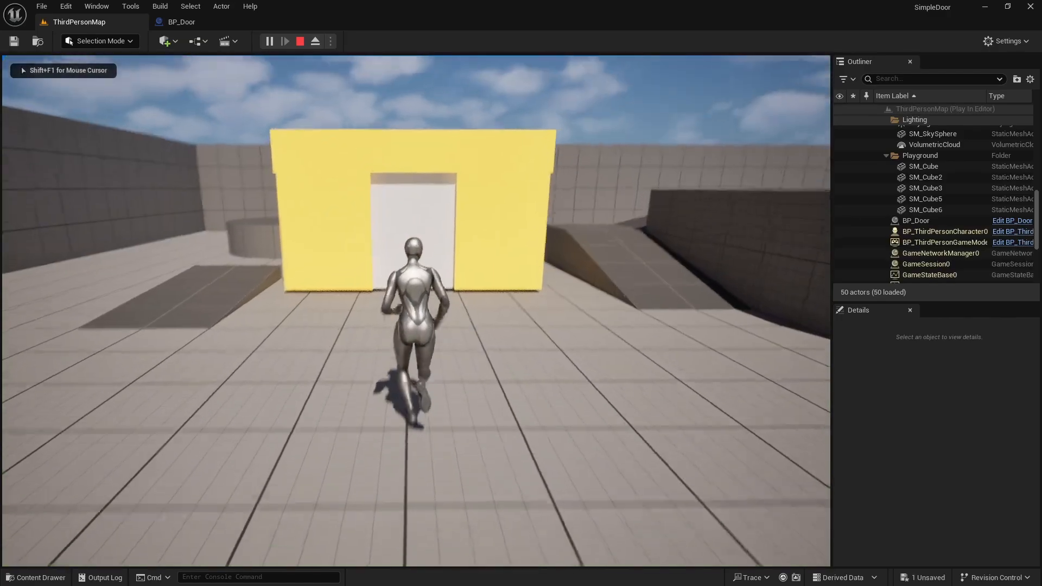
key("d")
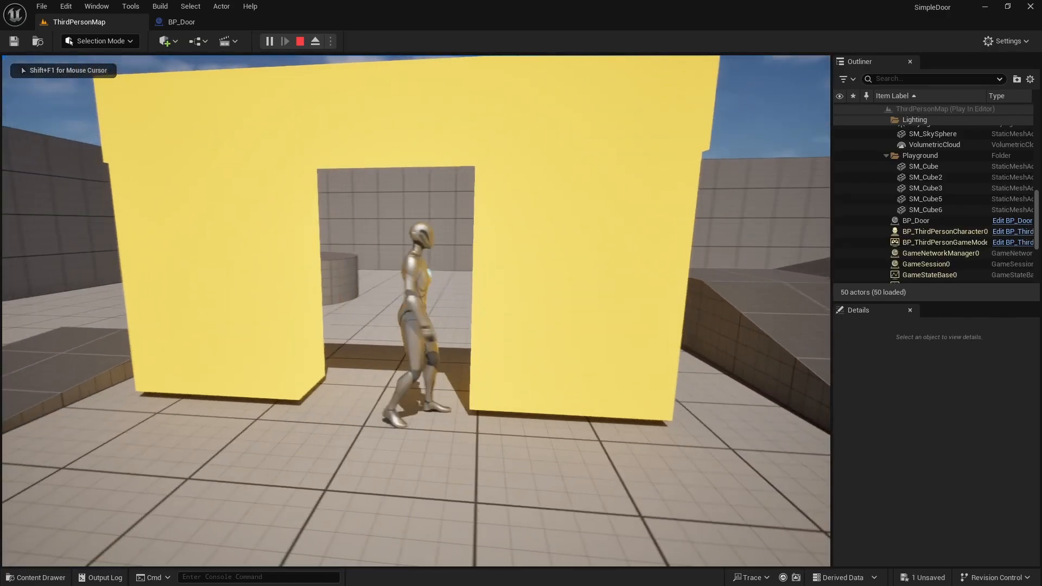
key("d")
key("s")
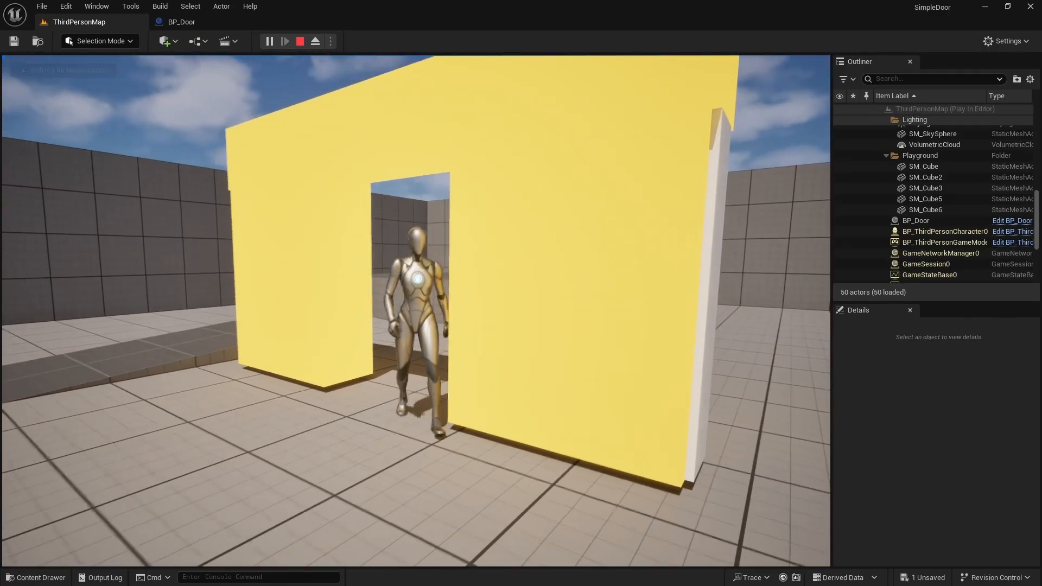
key("w")
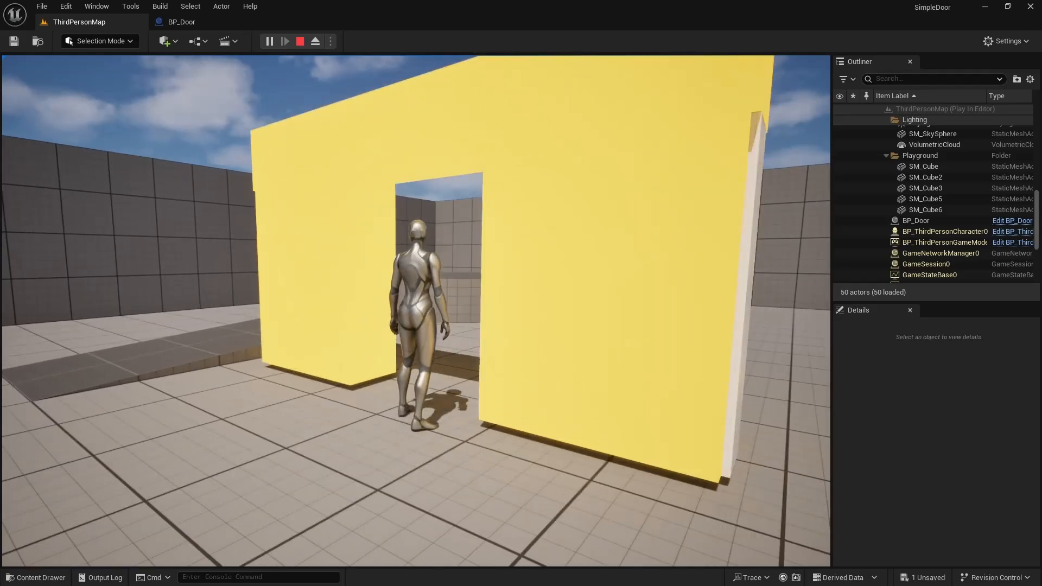
key("s")
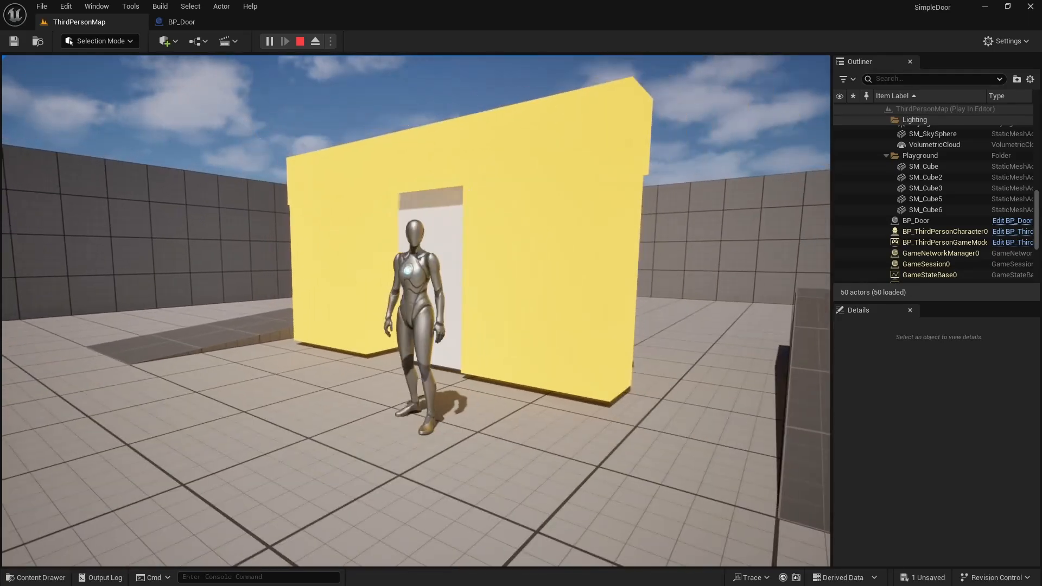
key("w")
key("s")
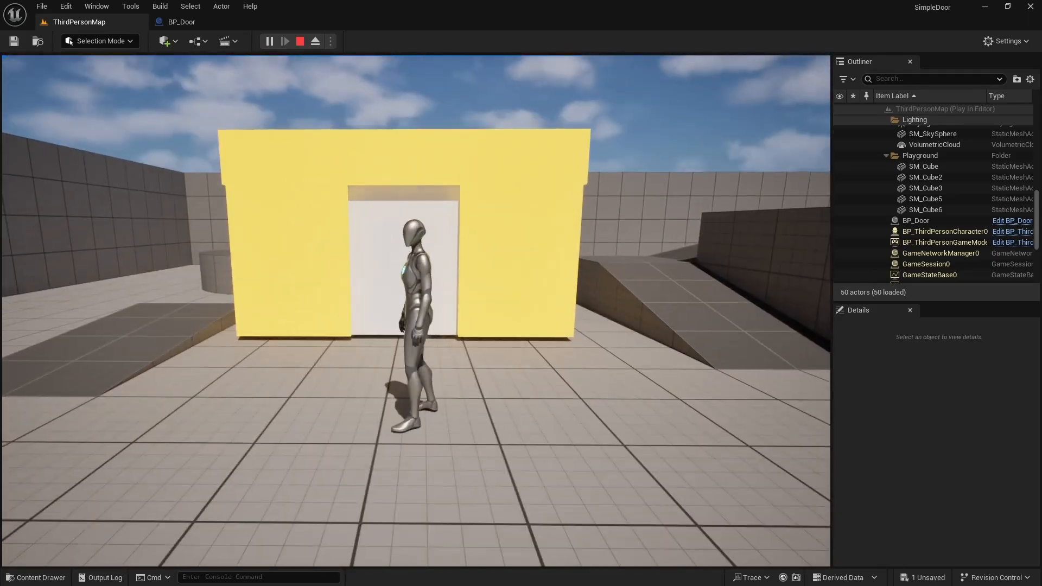
key("Escape")
In BP_Door, widen all three yellow pieces together, to a Y scale of 2.0 for the side walls and 5.5 for Cube3
left_click(181, 22)
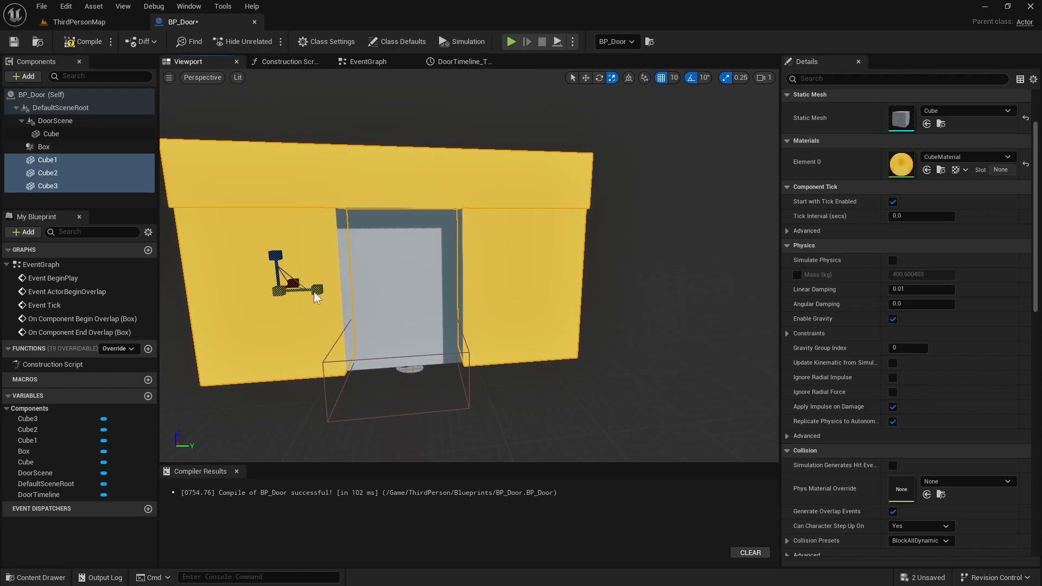
left_click_drag(317, 290, 329, 289)
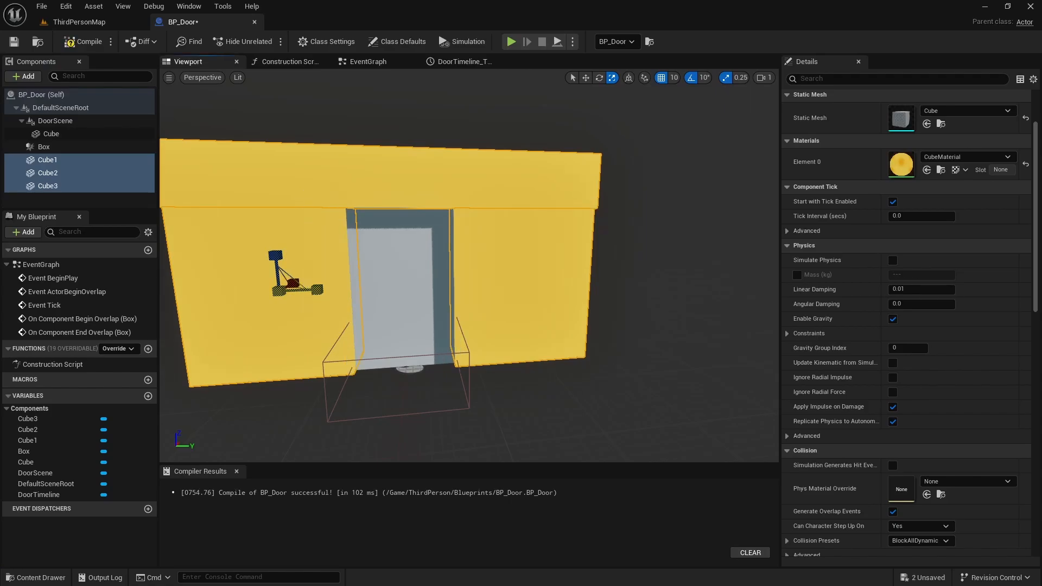
right_click_drag(329, 289, 304, 289)
key("s")
right_click_drag(419, 250, 418, 248)
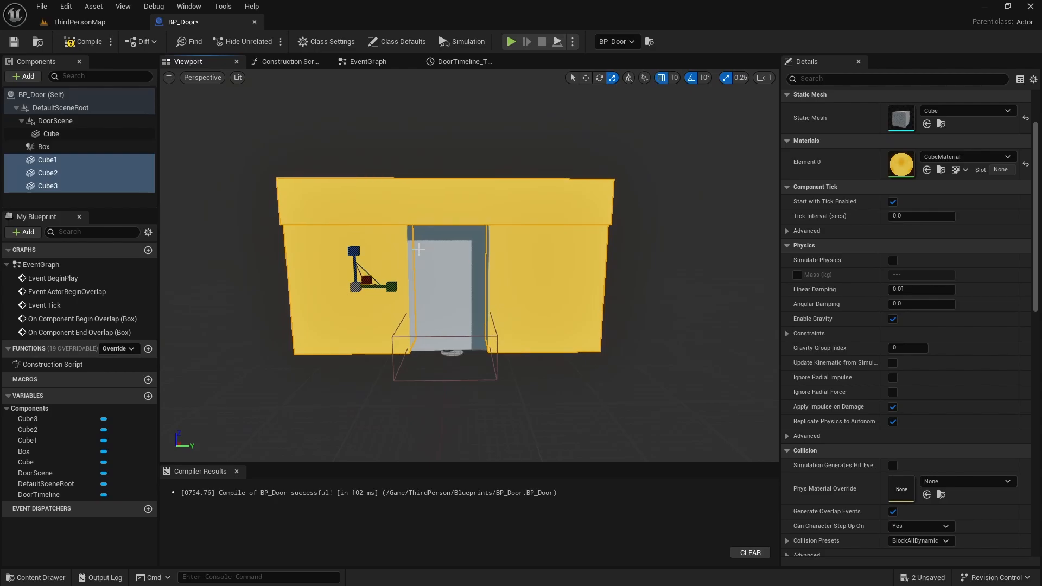
Spread the side walls away from the doorway, moving Cube2 to Y -190 and Cube1 outward to match
left_click(533, 262)
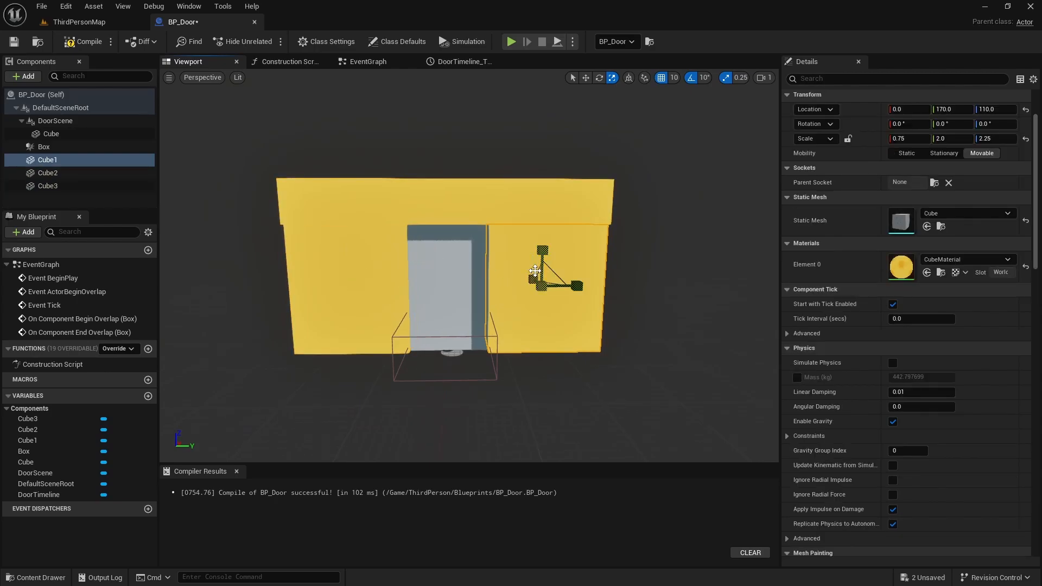
left_click_drag(574, 284, 582, 284)
left_click(377, 281)
left_click_drag(390, 285, 384, 284)
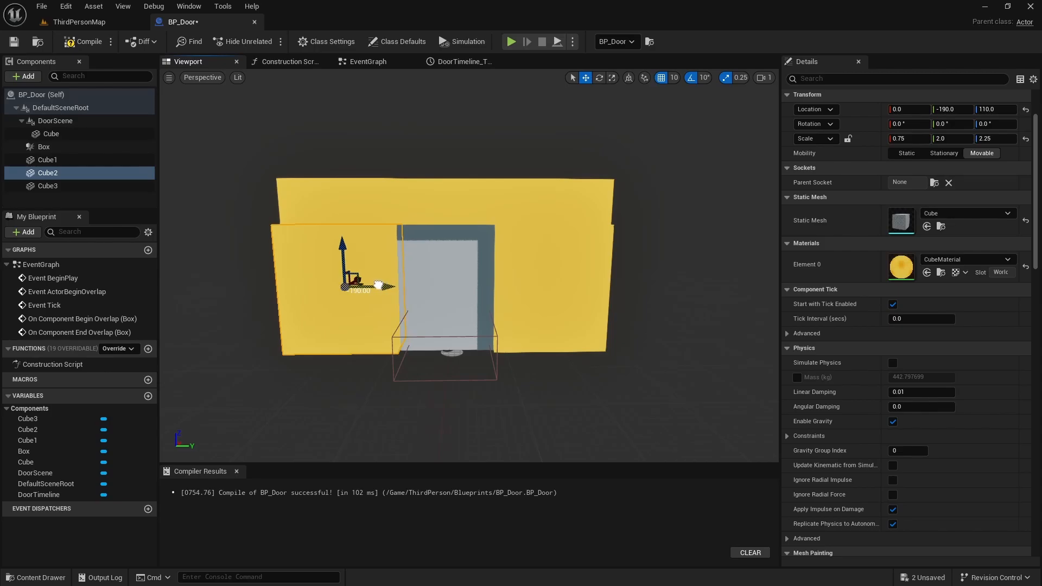
left_click(559, 285)
left_click_drag(576, 286, 582, 287)
Flatten and widen Cube3 to span both side walls, lower it onto them, and compile and save BP_Door
left_click(491, 209)
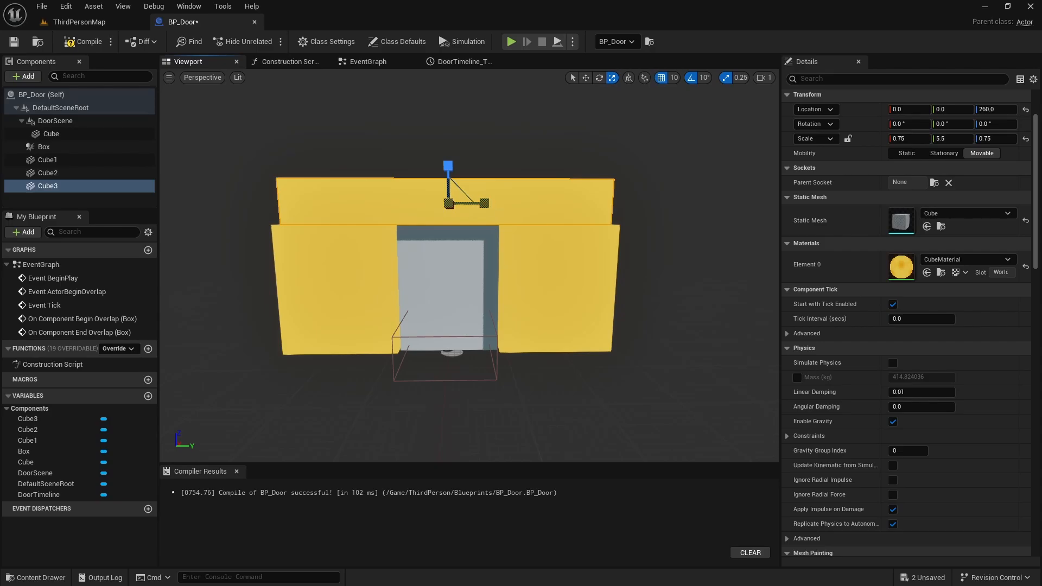
left_click_drag(445, 165, 452, 182)
key("w")
left_click(76, 41)
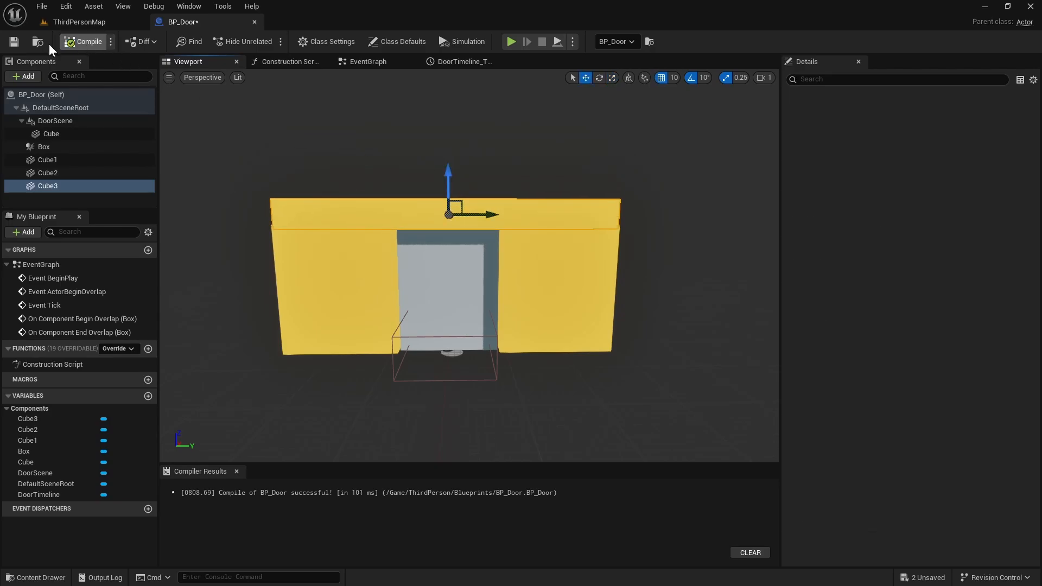
Play ThirdPersonMap and run the character through the doorway repeatedly from both sides to test the resized frame
left_click(79, 22)
left_click(270, 41)
key("w")
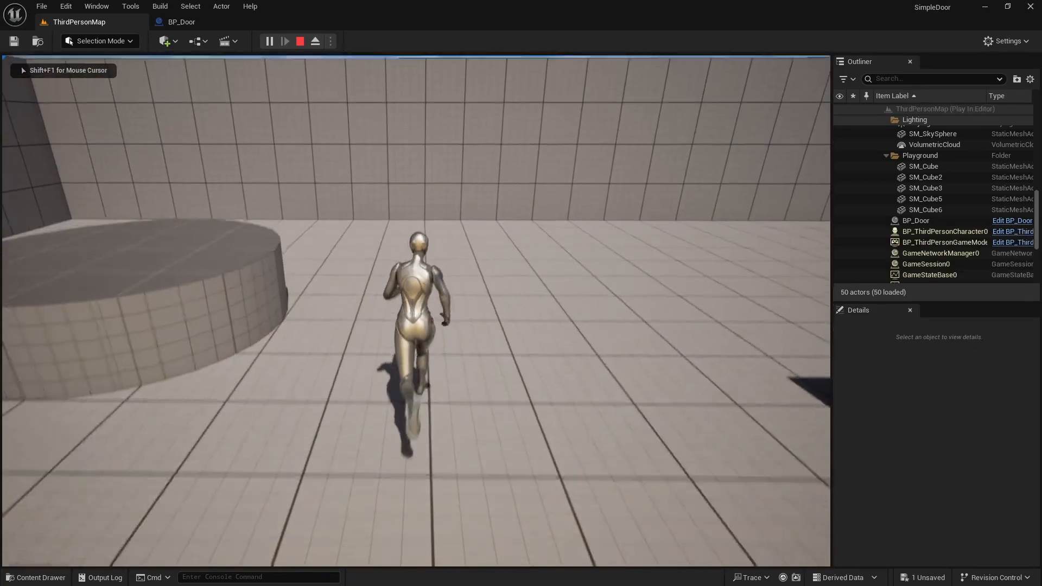
key("w")
key("w")
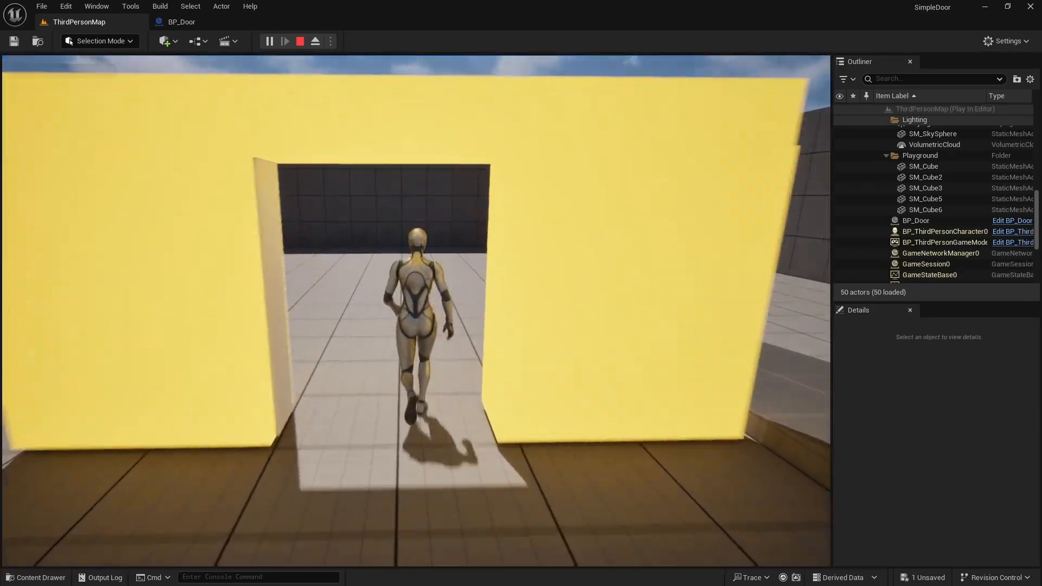
key("w")
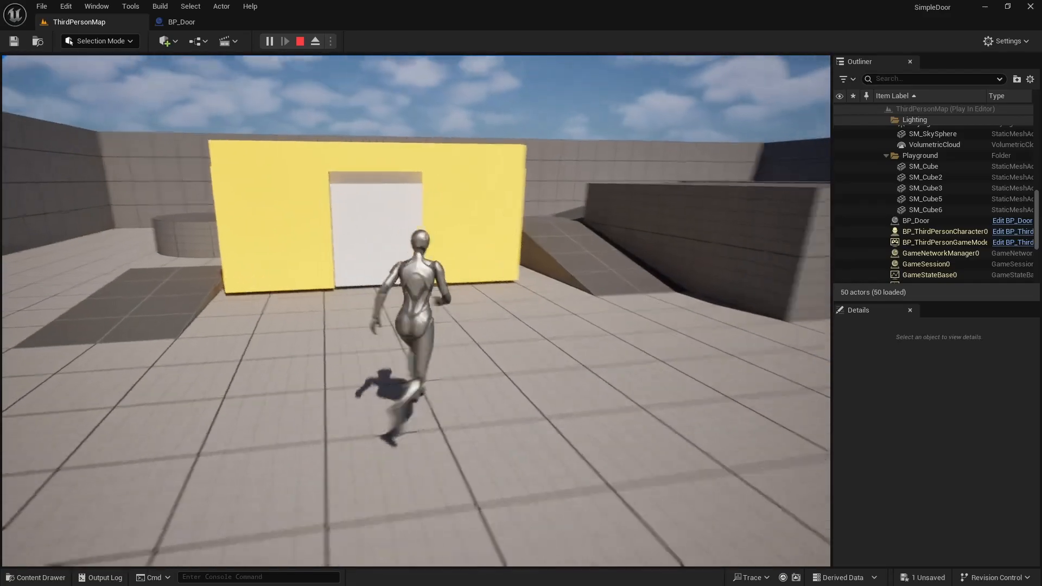
key("w")
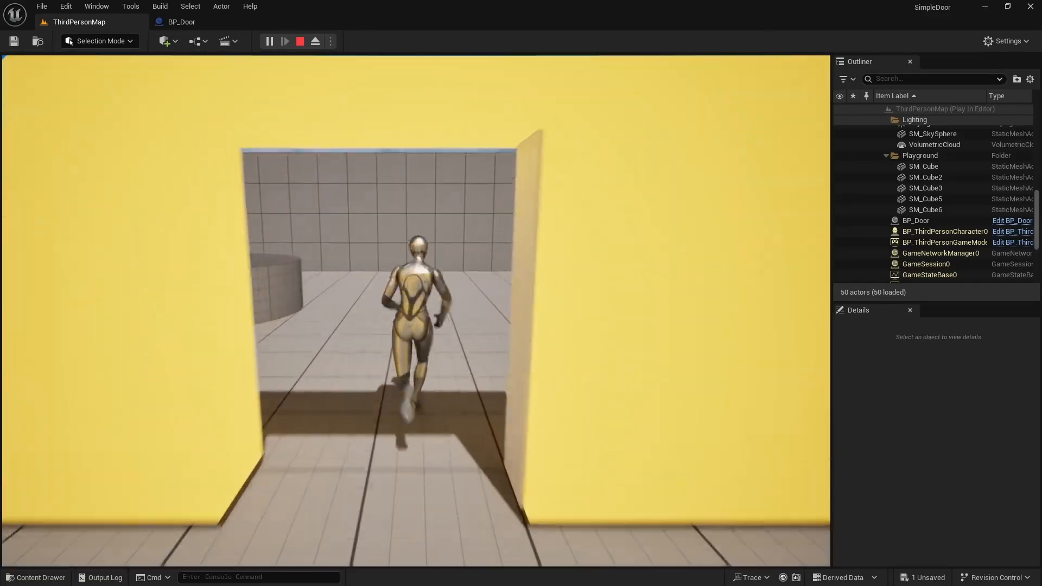
key("w")
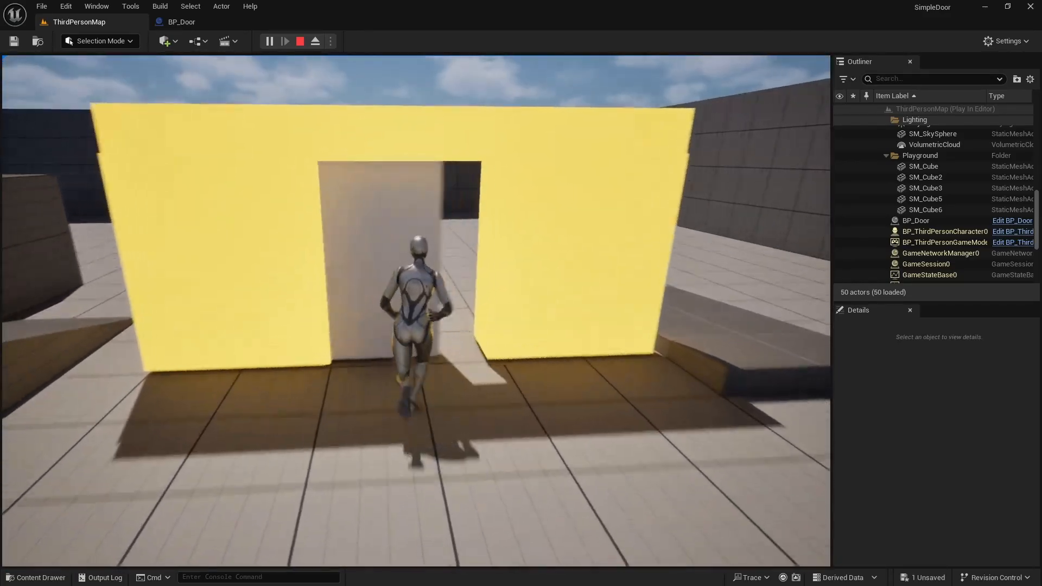
key("w")
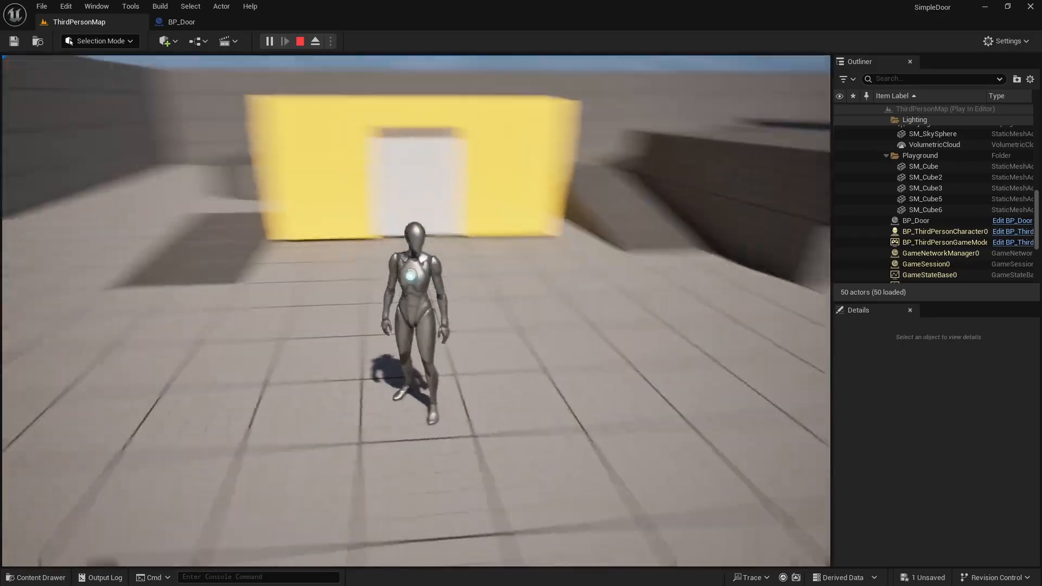